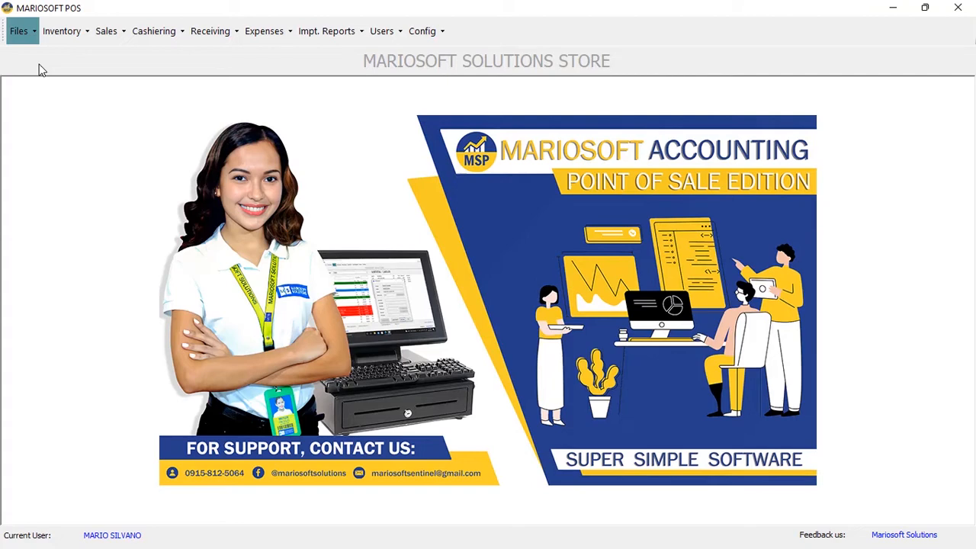
Open the Items maintenance screen and load the list of all 4 stored items
click(18, 34)
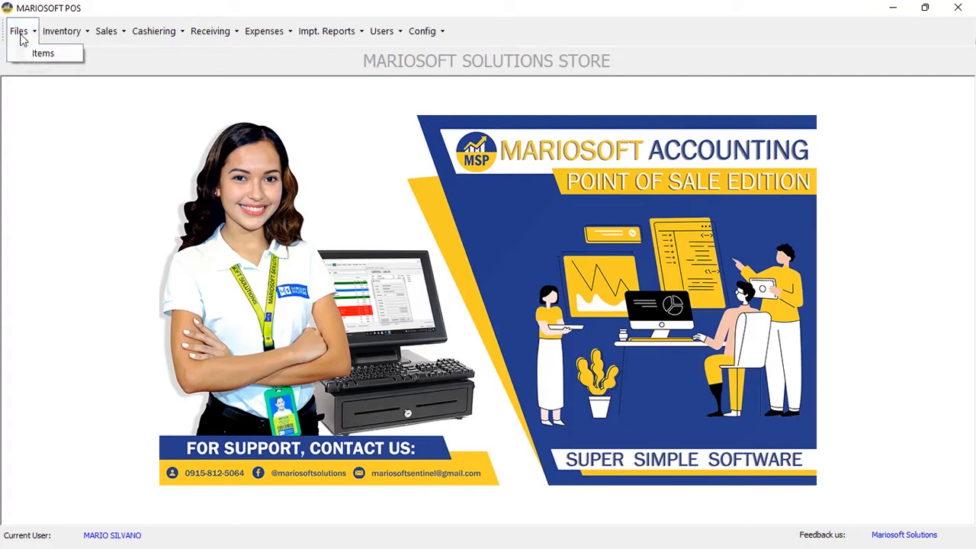
click(38, 53)
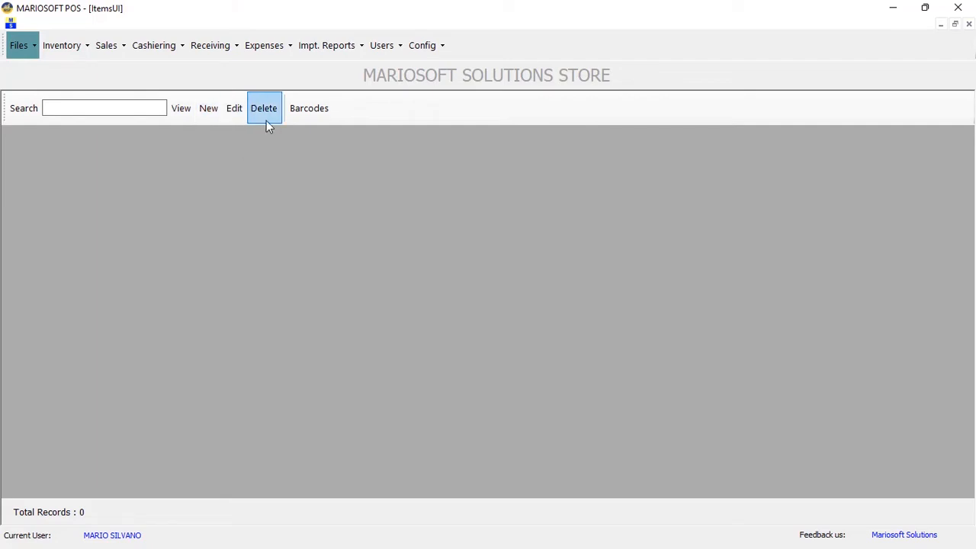
click(179, 116)
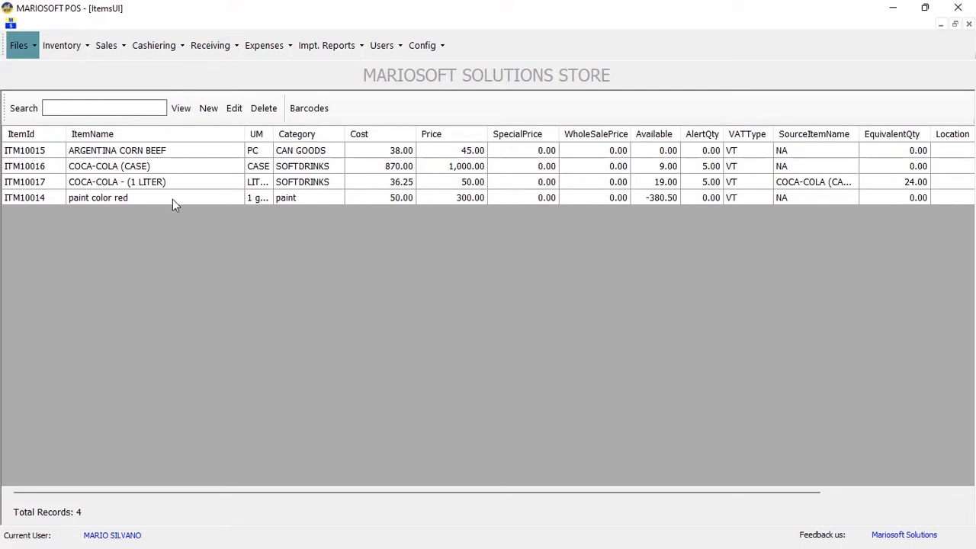
Begin a new item named FITA 450G and view the unit-of-measure choices
click(205, 113)
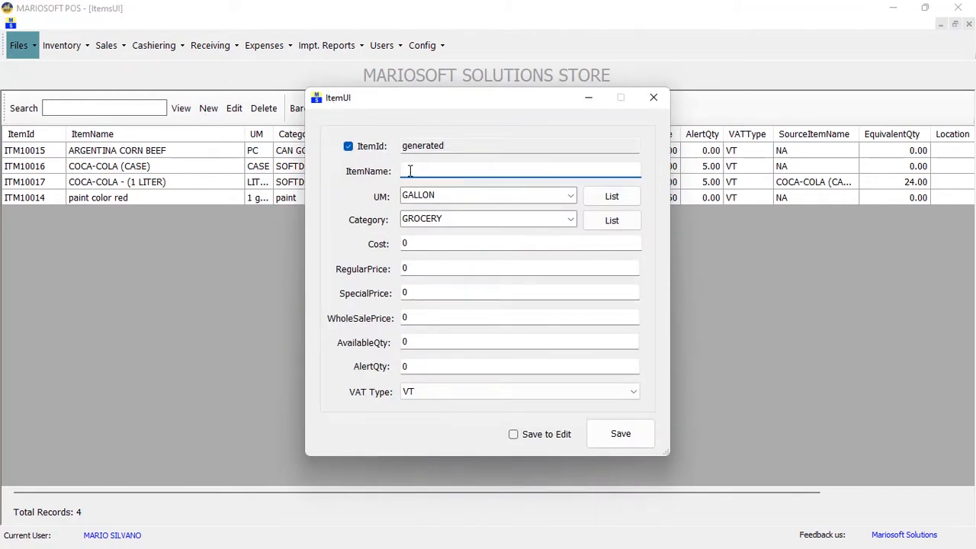
text(FITA 450G)
click(570, 197)
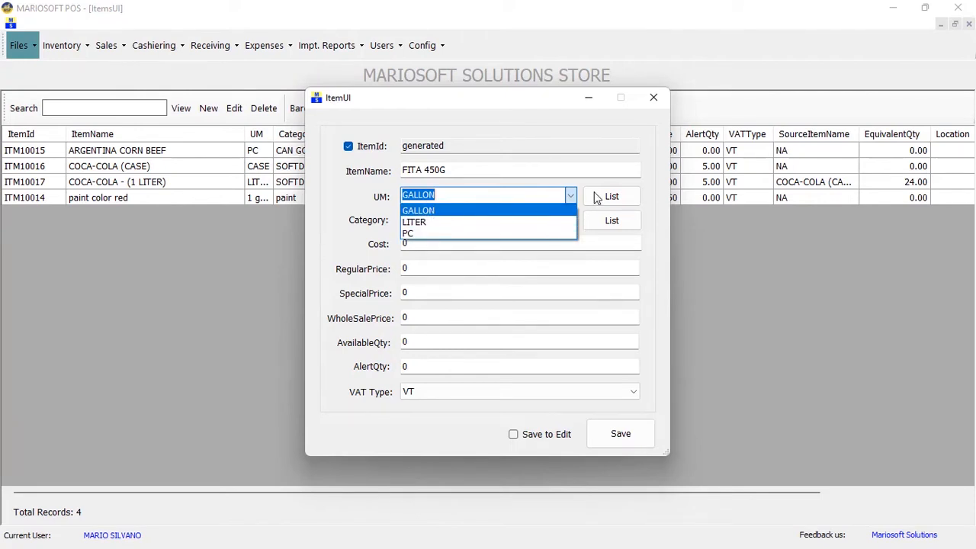
Add a new unit of measure PACK and assign it to FITA 450G
click(594, 192)
click(413, 171)
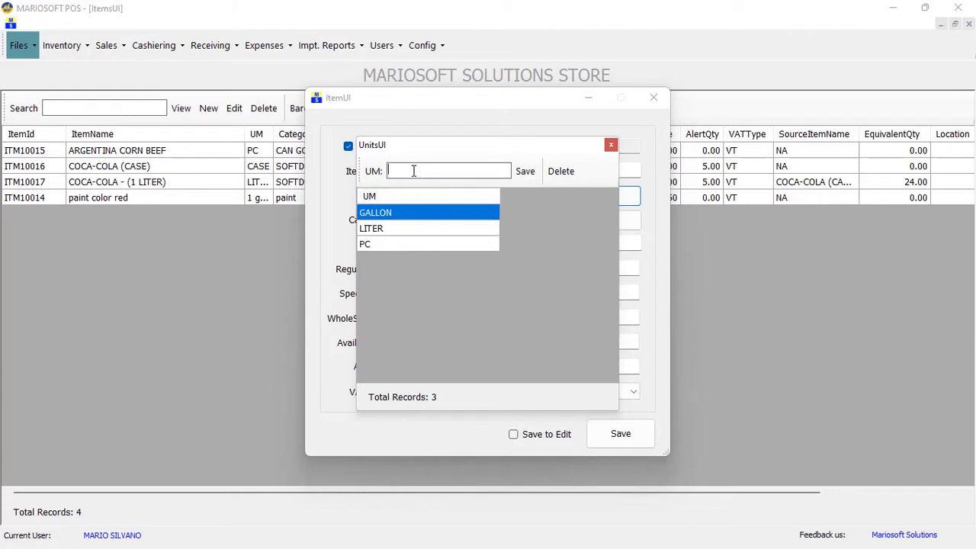
text(PACK)
click(524, 172)
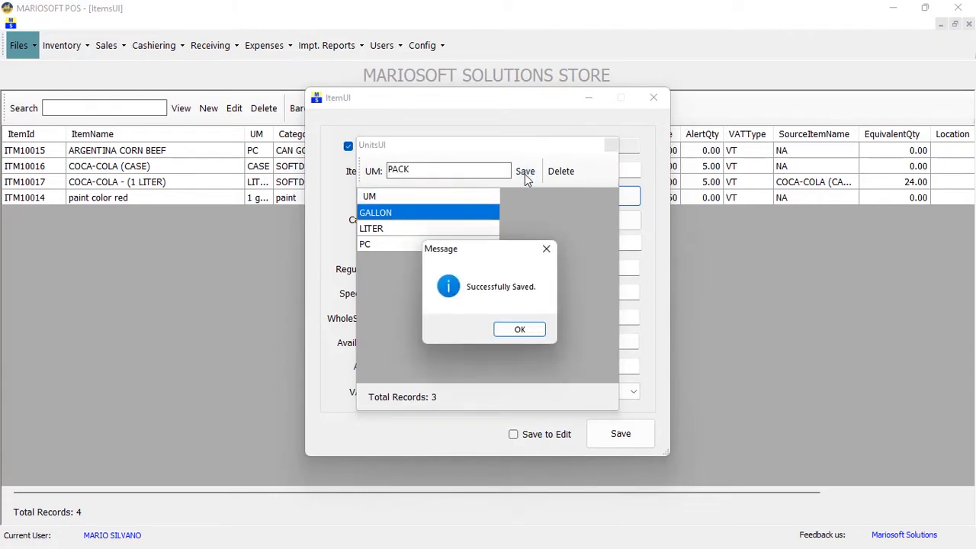
click(526, 330)
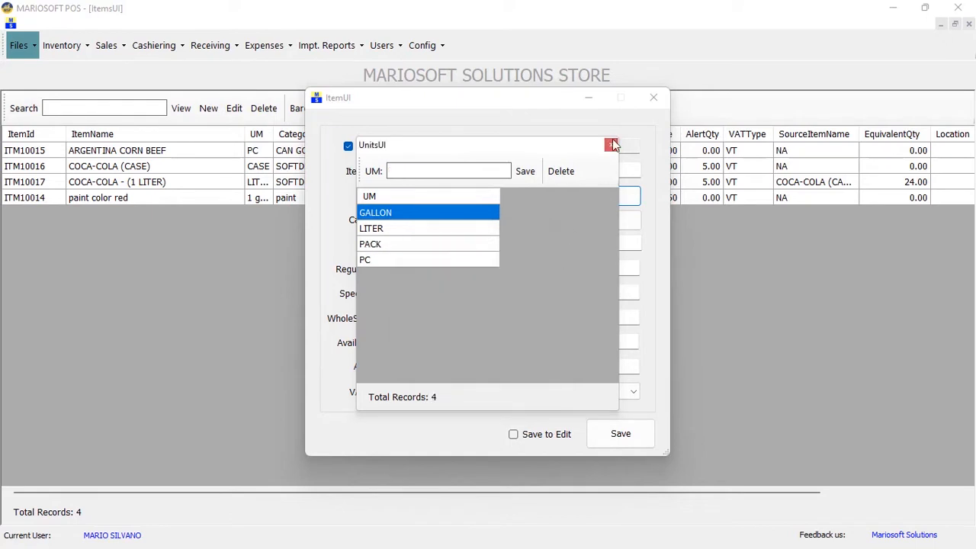
click(612, 144)
click(570, 196)
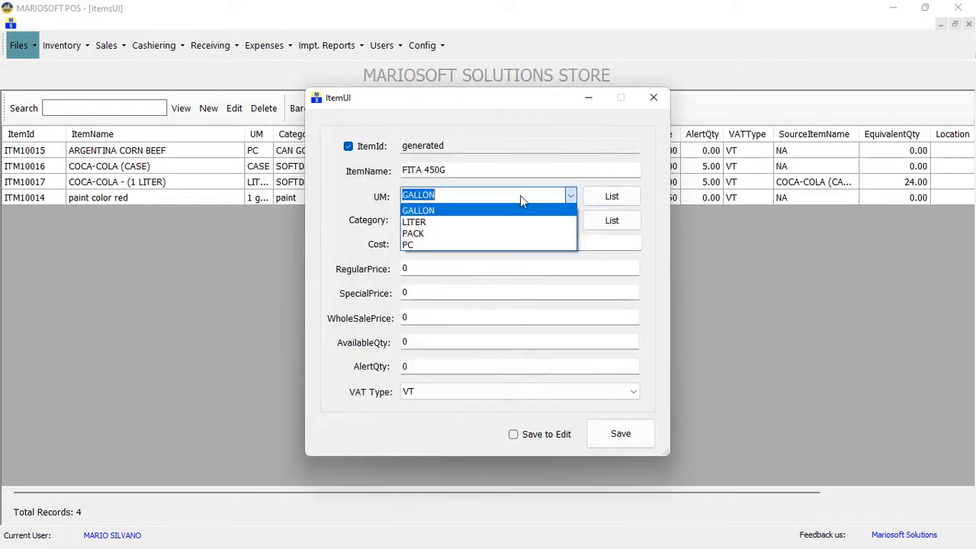
click(427, 234)
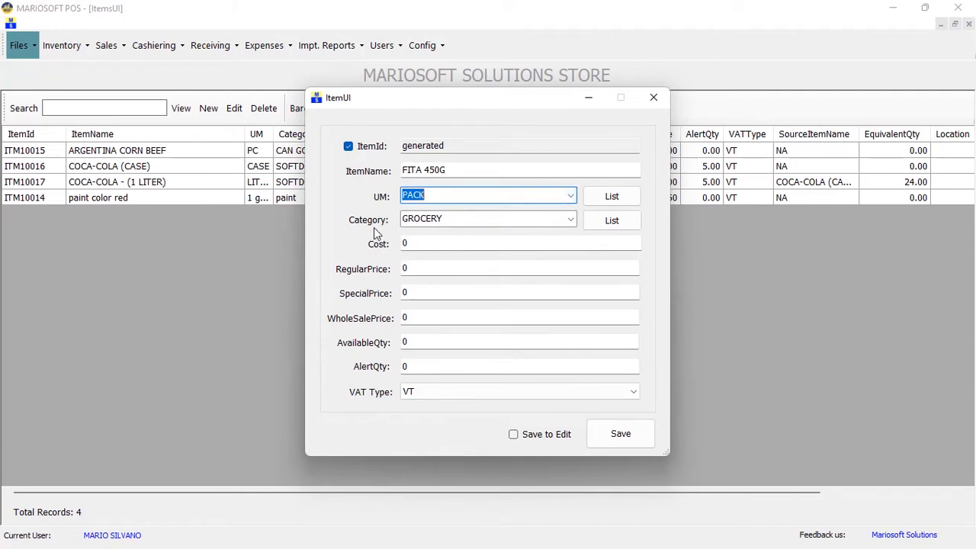
Create the new item category BISCUIT in the category list
click(570, 220)
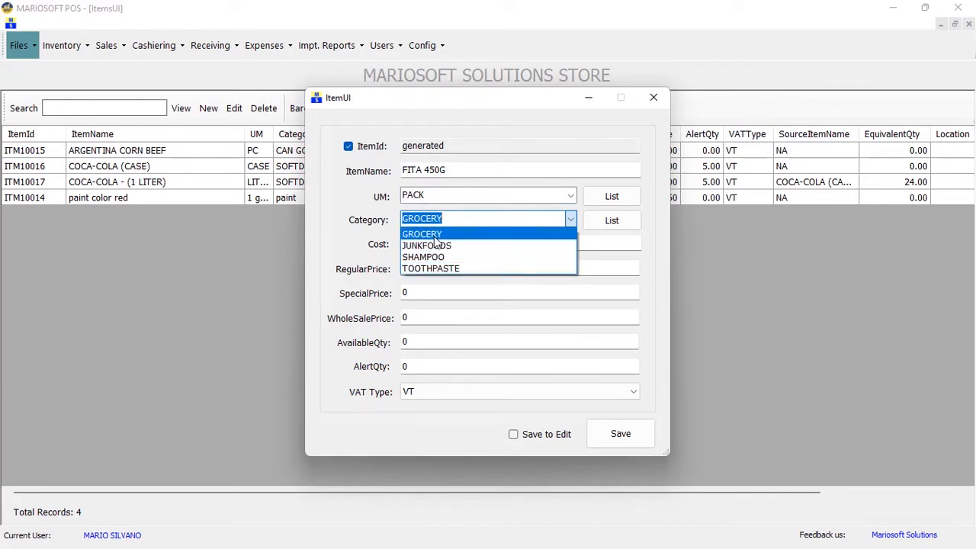
click(599, 221)
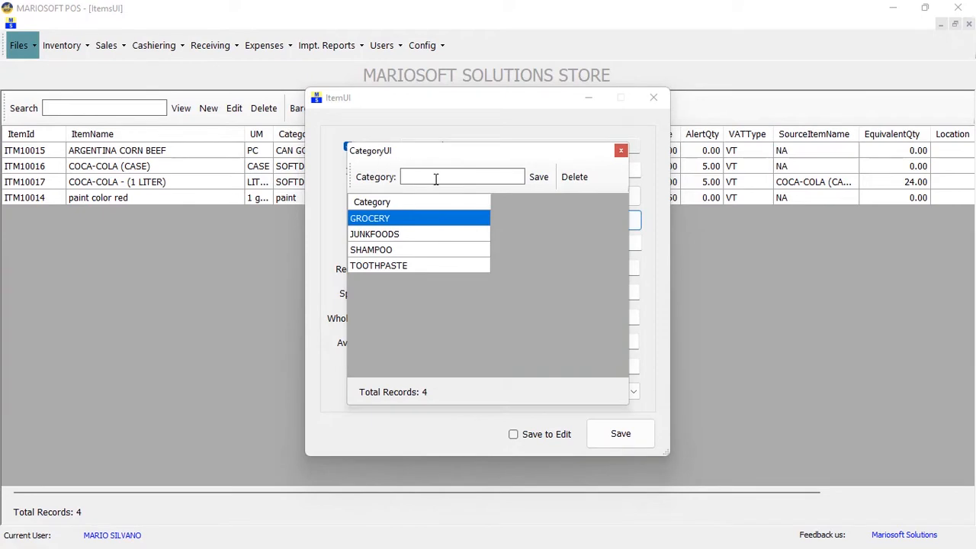
text(BISCUIT)
click(538, 177)
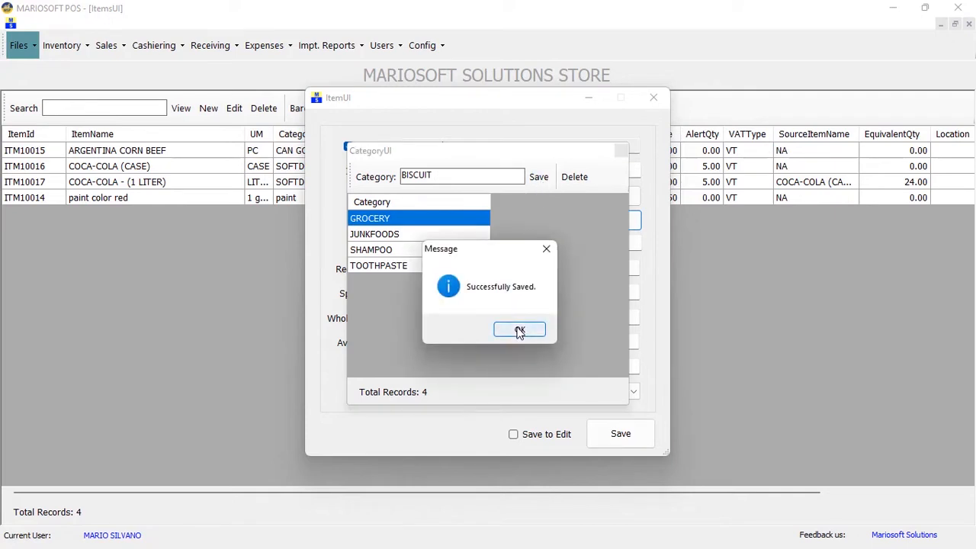
click(519, 330)
click(622, 150)
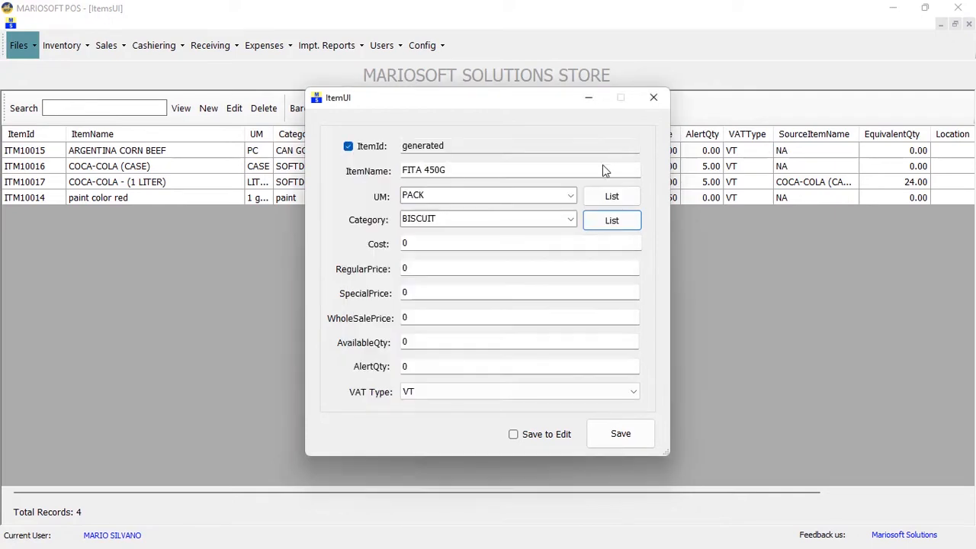
Set FITA 450G's category to BISCUIT, cost to 80 and regular price to 95
click(570, 222)
click(427, 233)
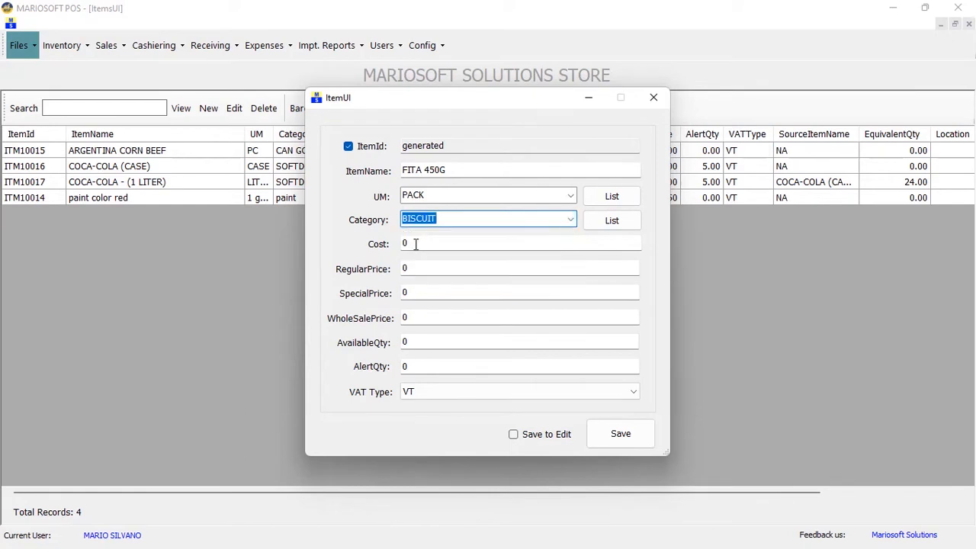
drag(416, 243, 400, 240)
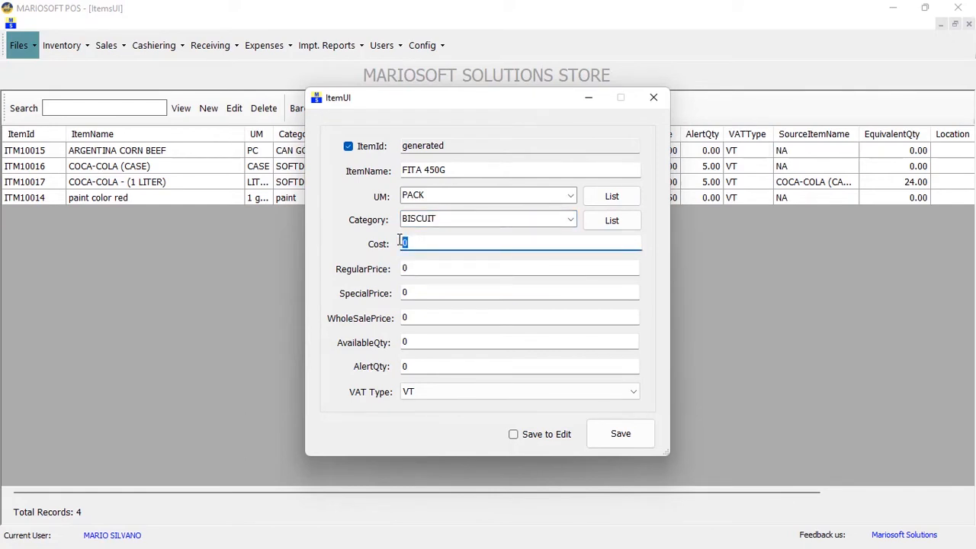
text(80)
click(411, 268)
drag(411, 268, 387, 268)
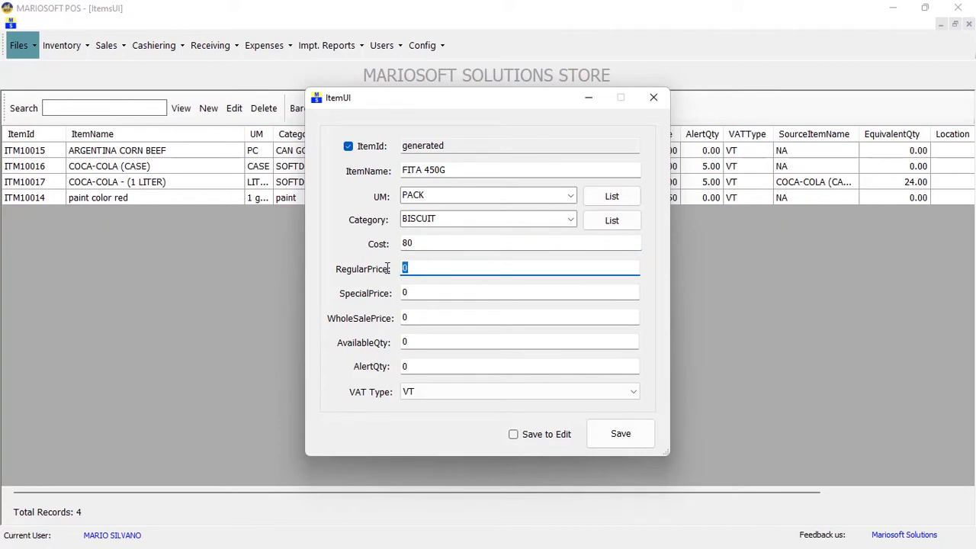
text(95)
Enter special price 85, wholesale 83, available quantity 10, alert quantity 5, and save the item
drag(404, 292, 389, 293)
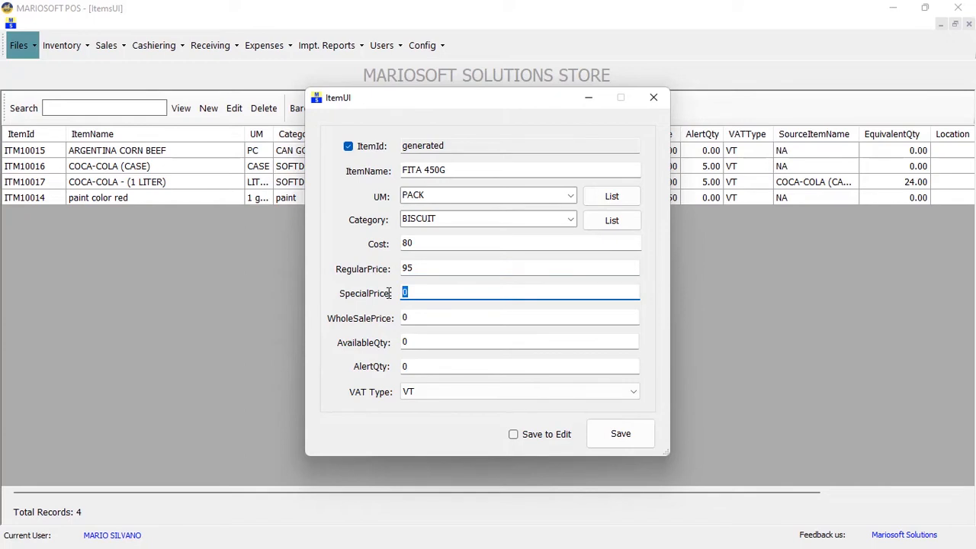
text(85)
click(408, 318)
drag(419, 319, 376, 324)
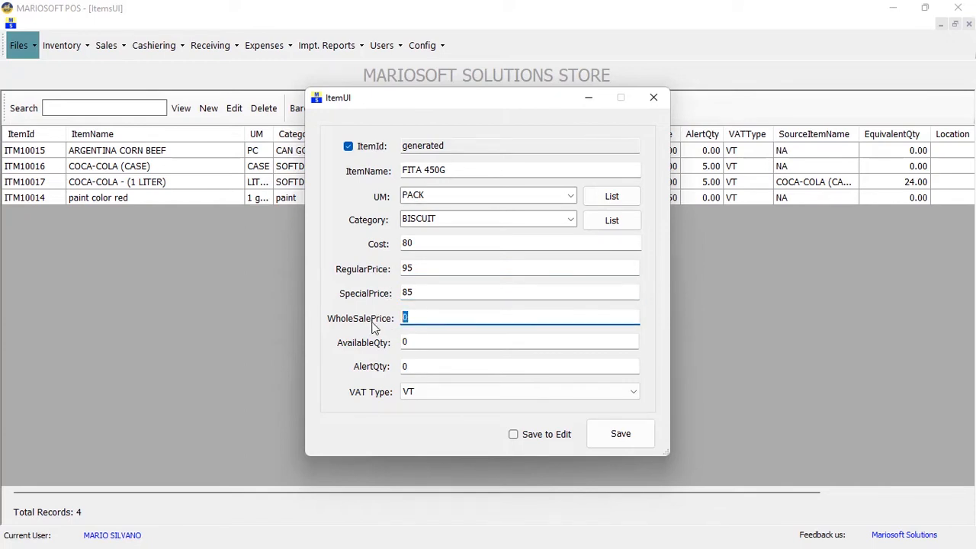
text(83)
drag(410, 342, 402, 341)
text(10)
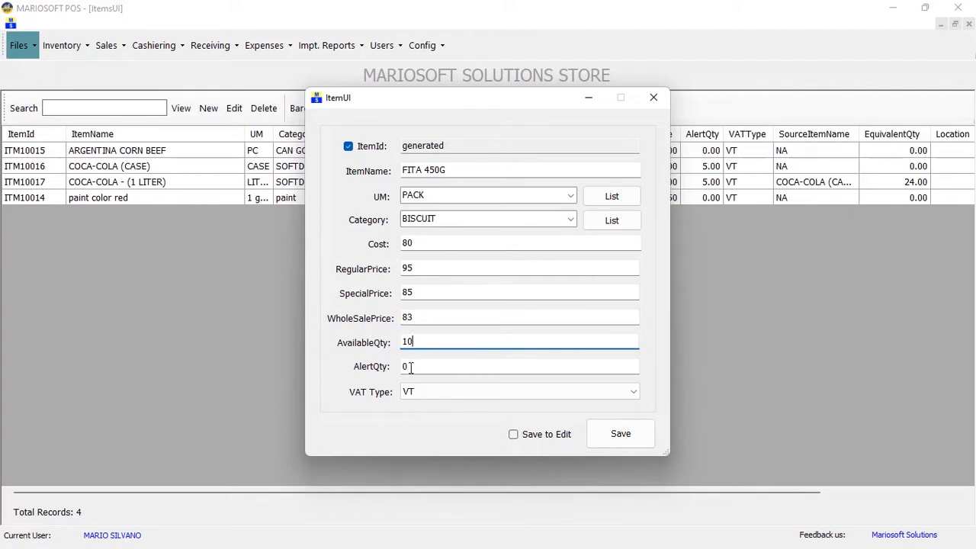
drag(411, 367, 399, 367)
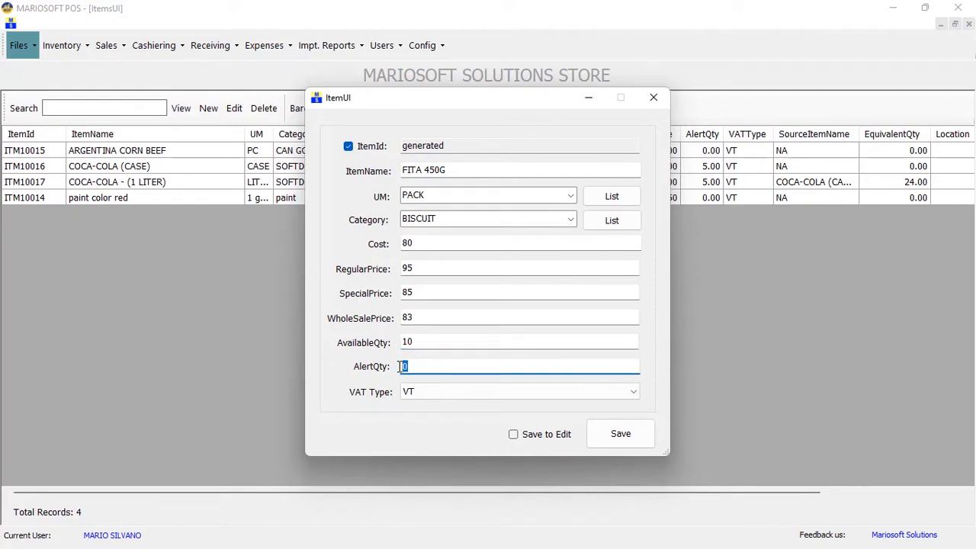
text(5)
click(614, 432)
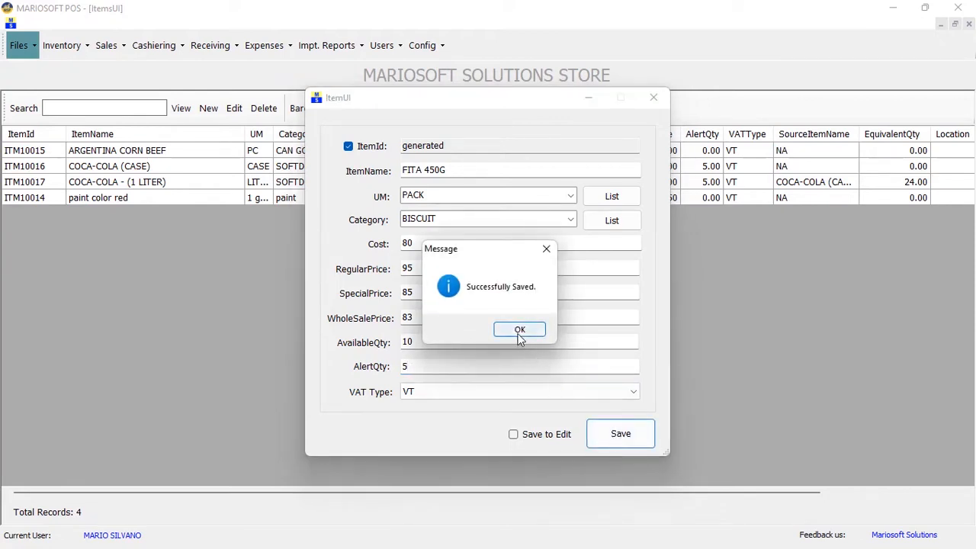
Dismiss the save message, close the item form, and select the FITA 450G row
click(519, 330)
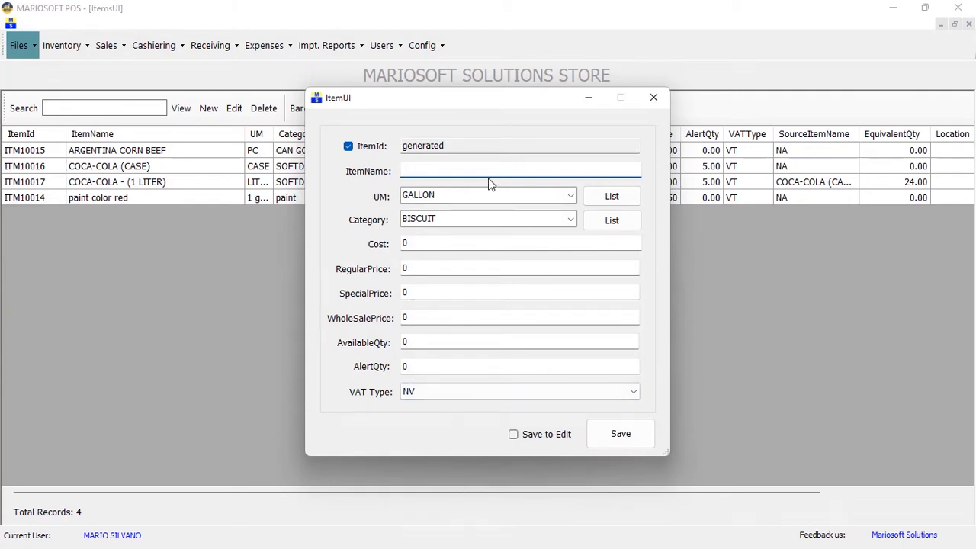
click(653, 95)
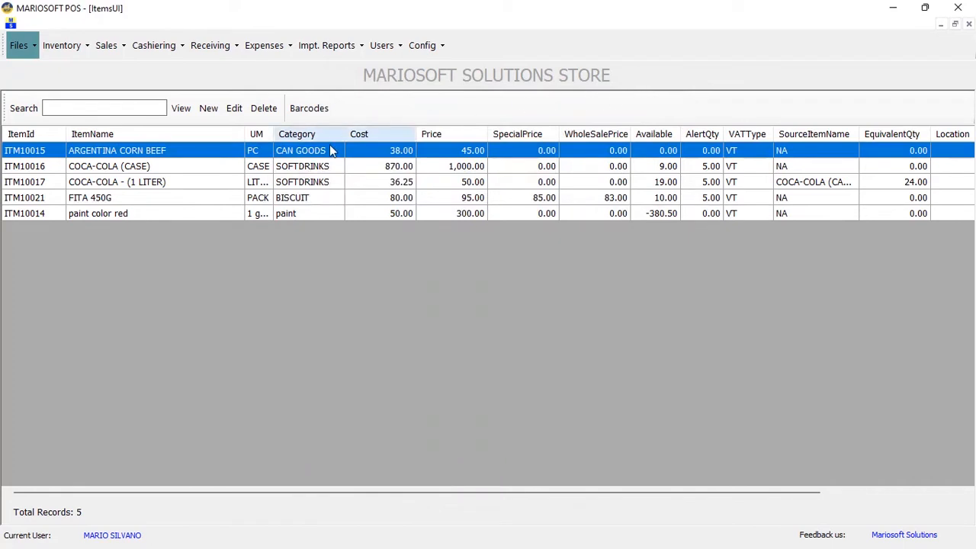
click(203, 202)
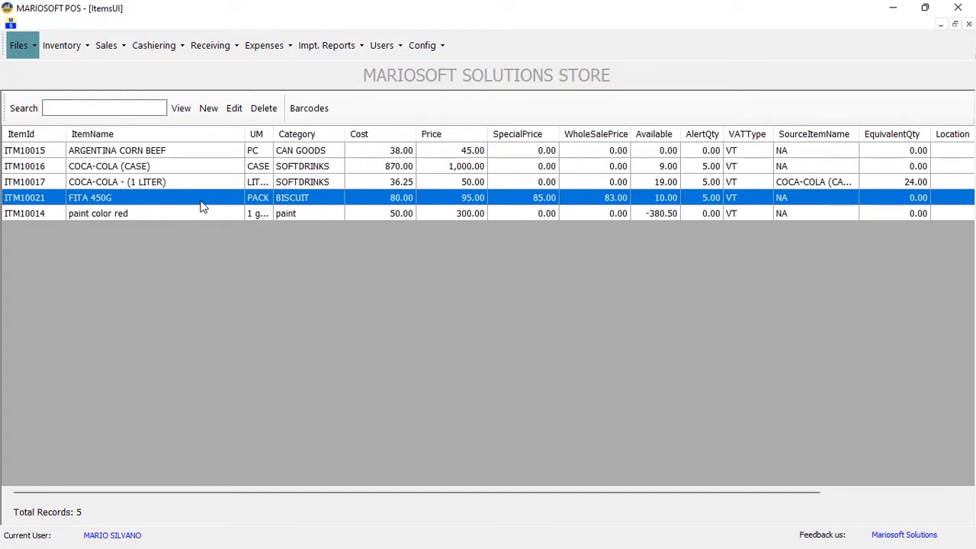
click(110, 46)
Open the Sales Transaction screen and leave CASH as the customer
click(123, 67)
click(113, 51)
click(121, 67)
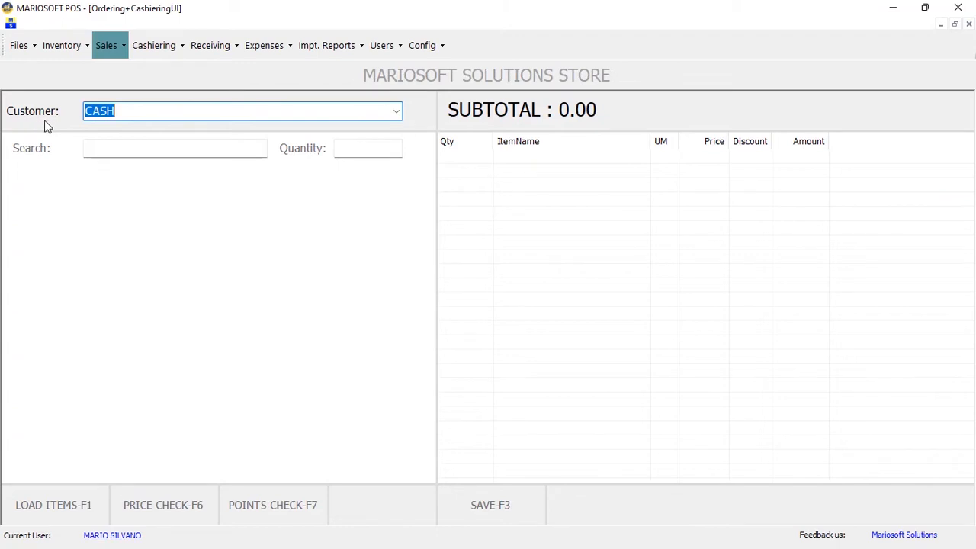
click(395, 112)
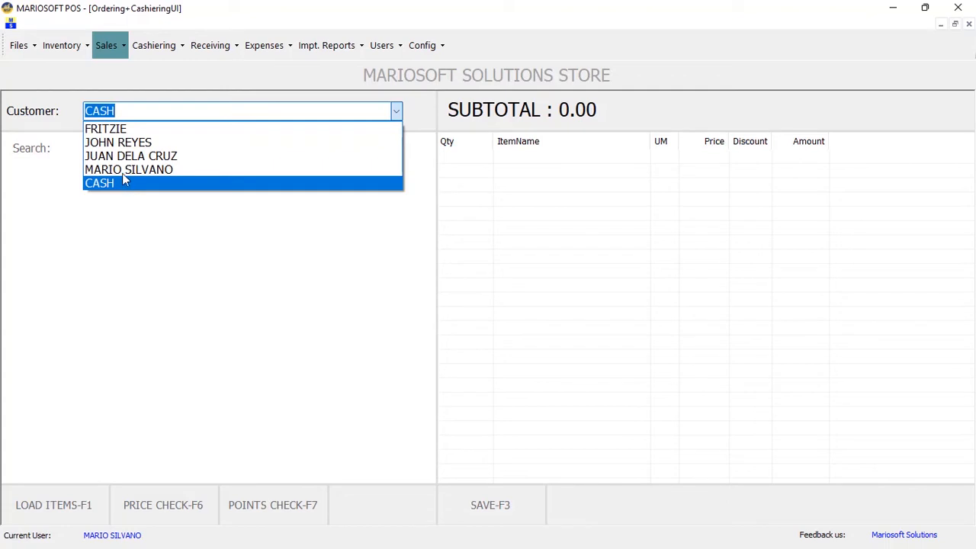
click(130, 111)
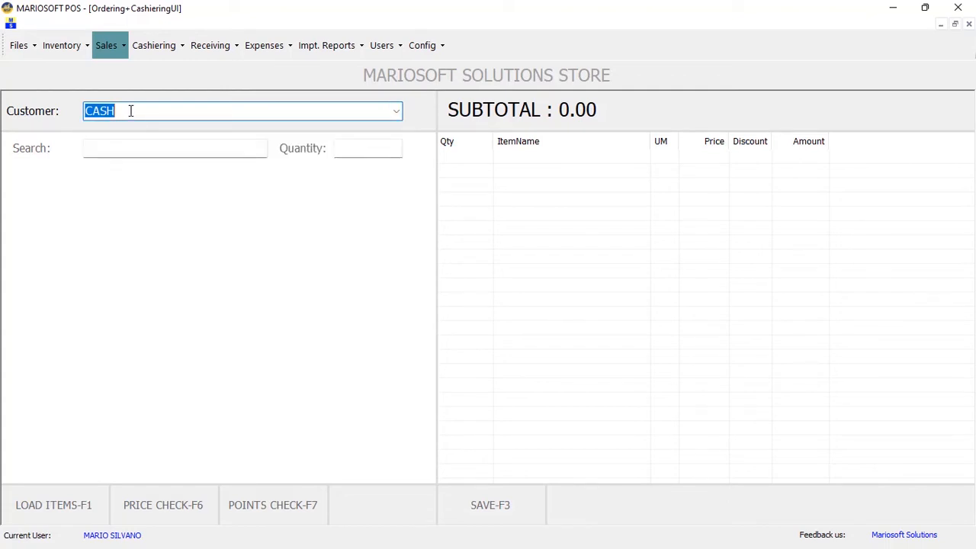
Add a new customer by name and fill in contact person, phone number and address
text(MARIEL)
key(Return)
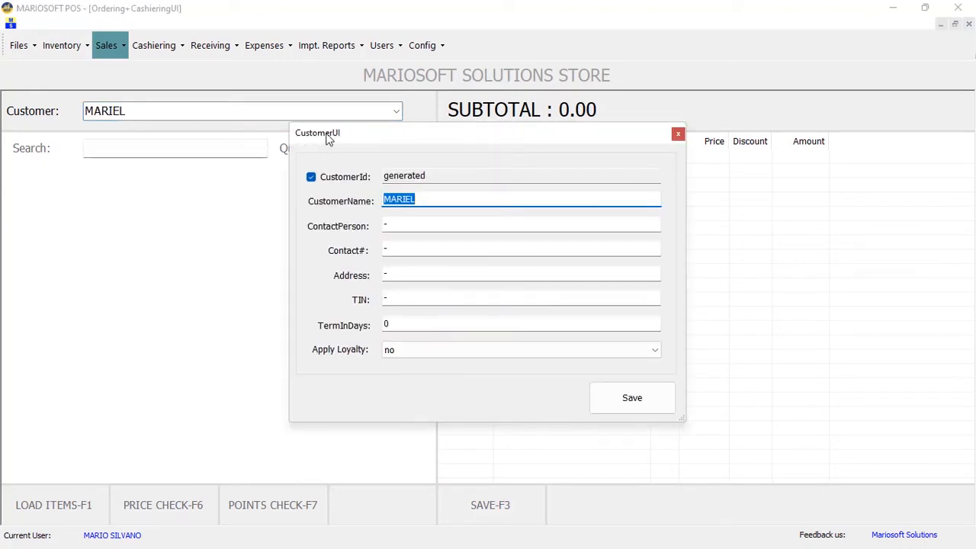
click(400, 224)
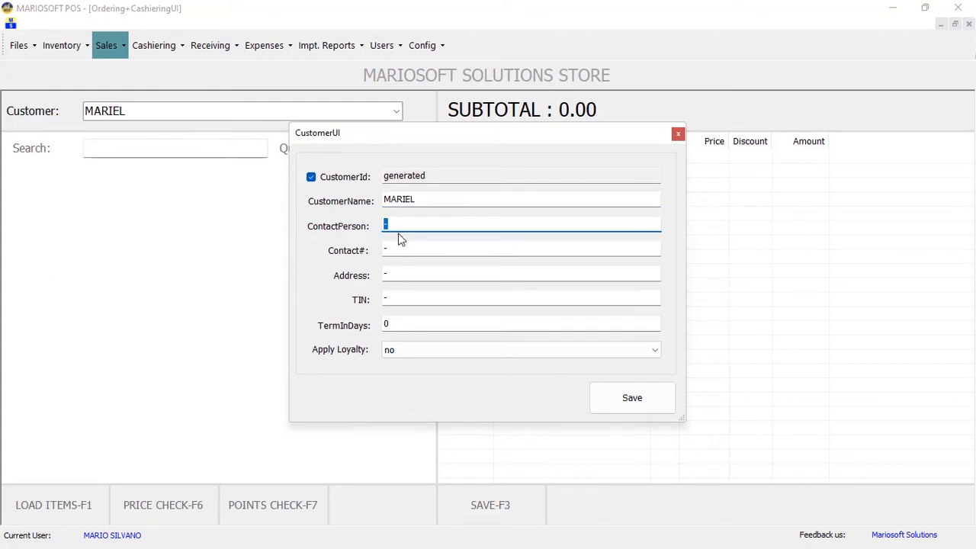
click(381, 249)
text(09)
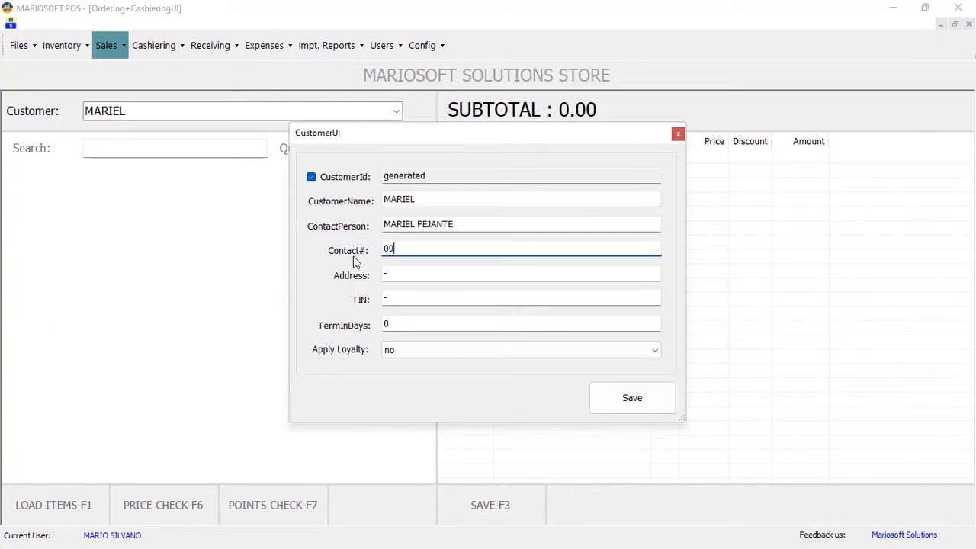
text(2345678)
click(387, 271)
text(PAJO)
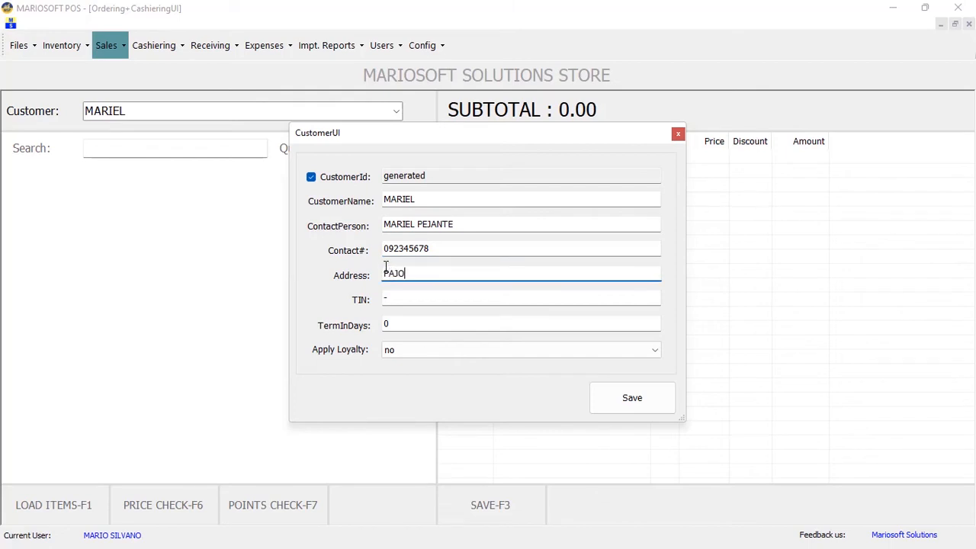
Turn on Apply Loyalty for the new customer and save the record
click(390, 298)
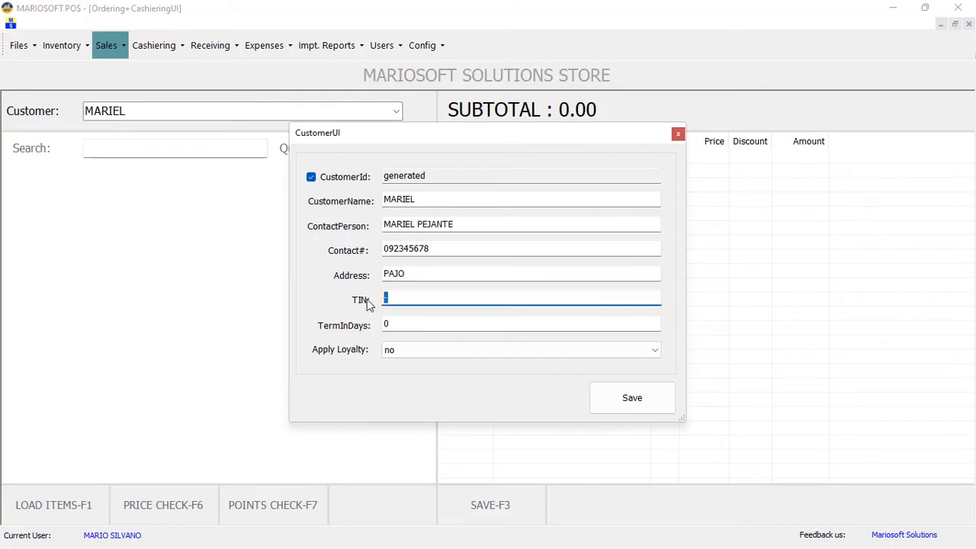
click(400, 323)
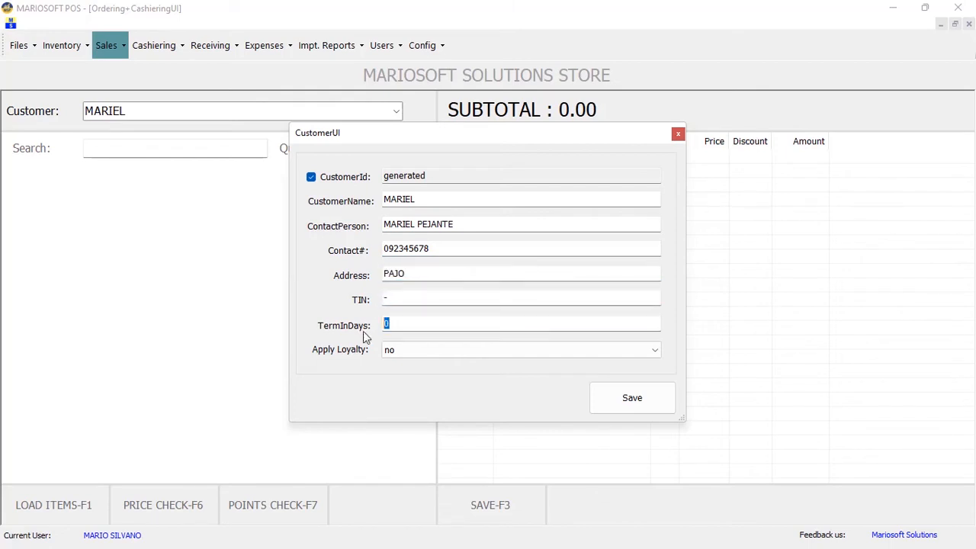
click(401, 349)
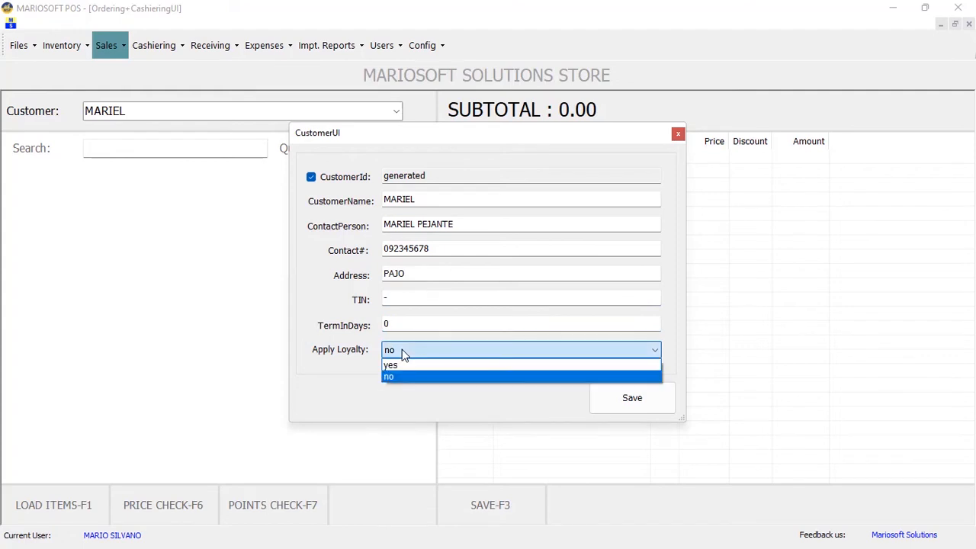
click(401, 365)
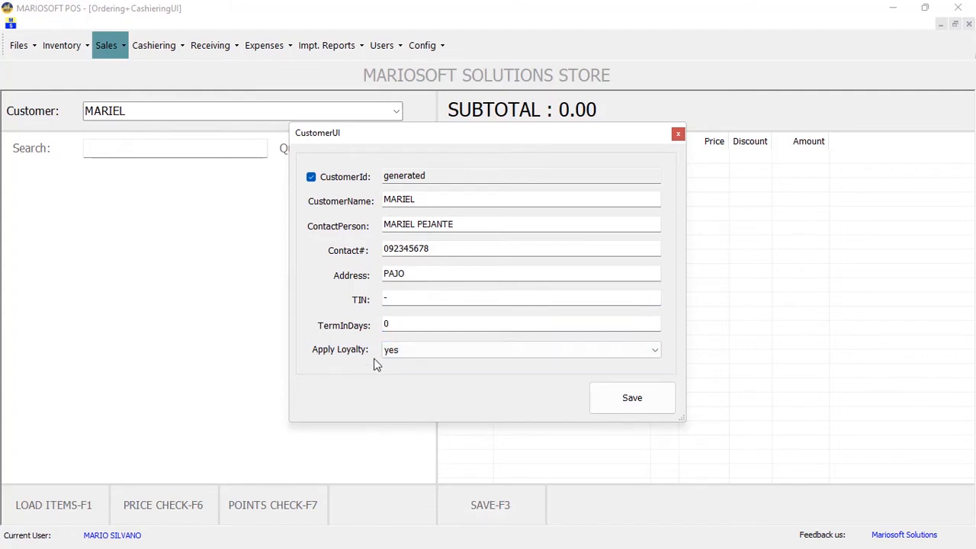
click(612, 408)
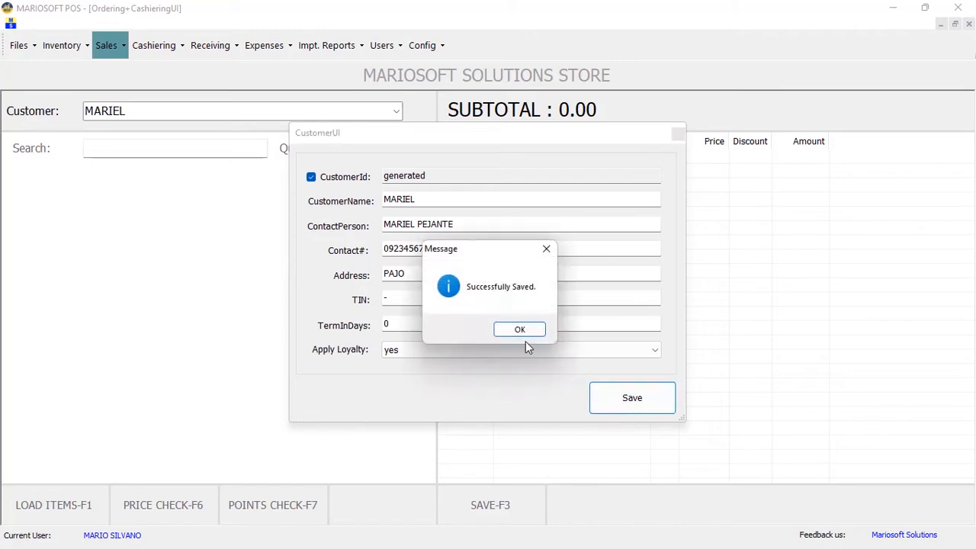
click(521, 334)
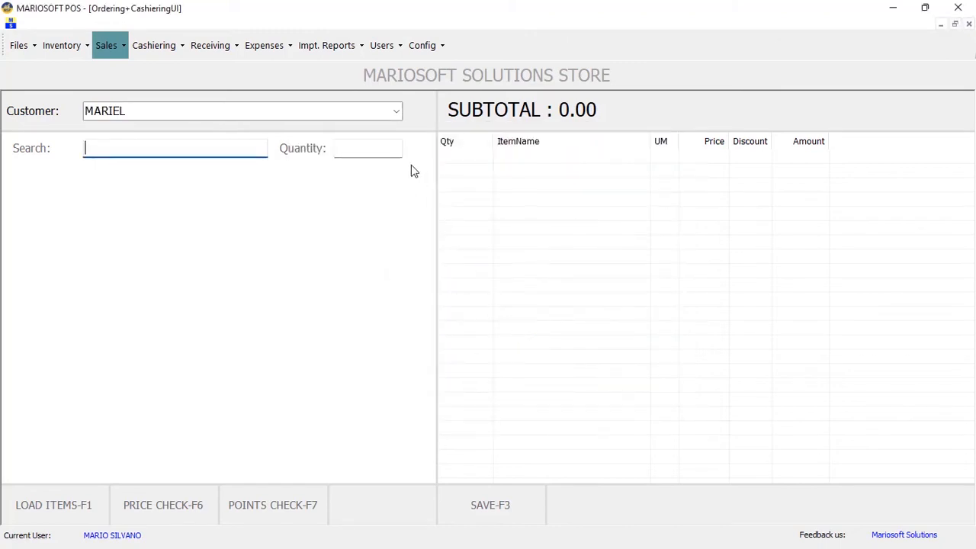
Choose the new customer, add 5 FITA 450G for a 475.00 subtotal, and proceed to payment
click(398, 114)
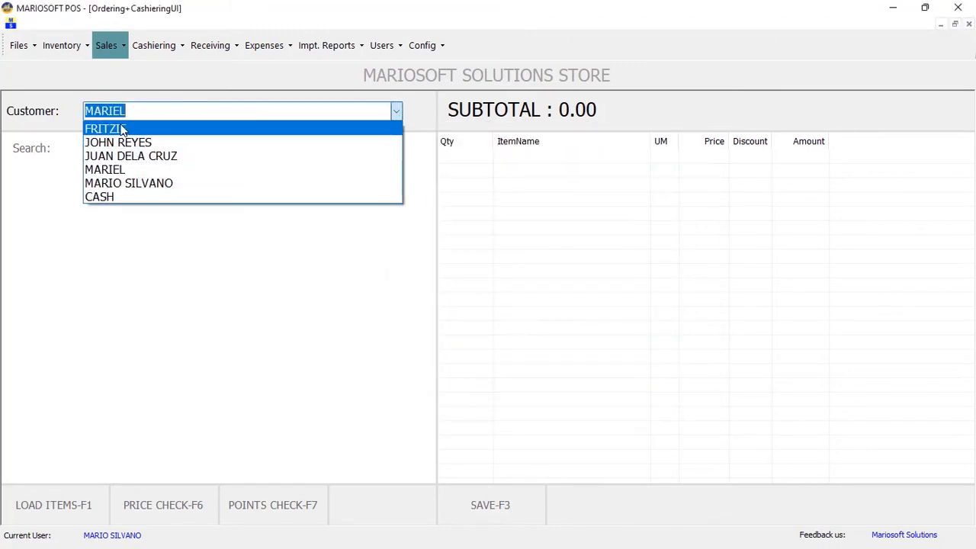
click(112, 172)
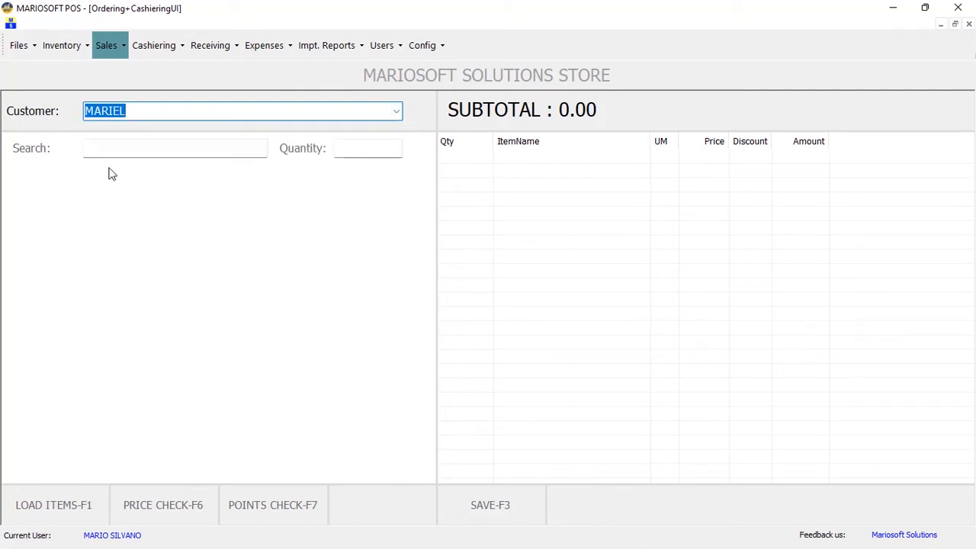
click(65, 505)
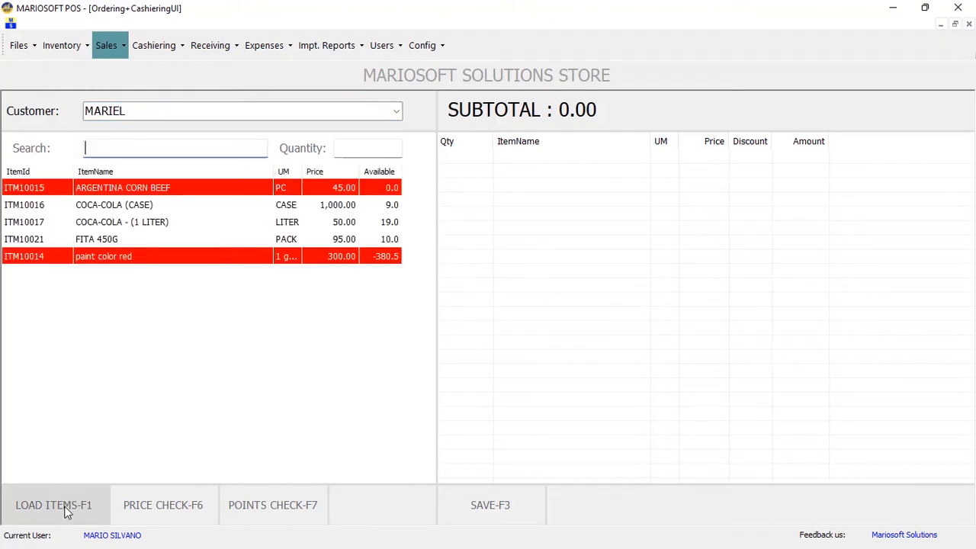
click(146, 240)
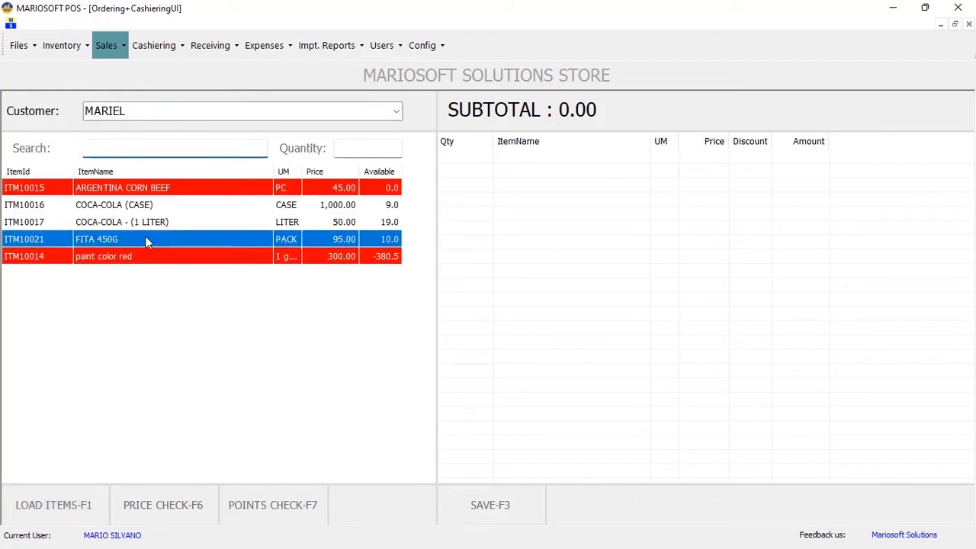
click(343, 147)
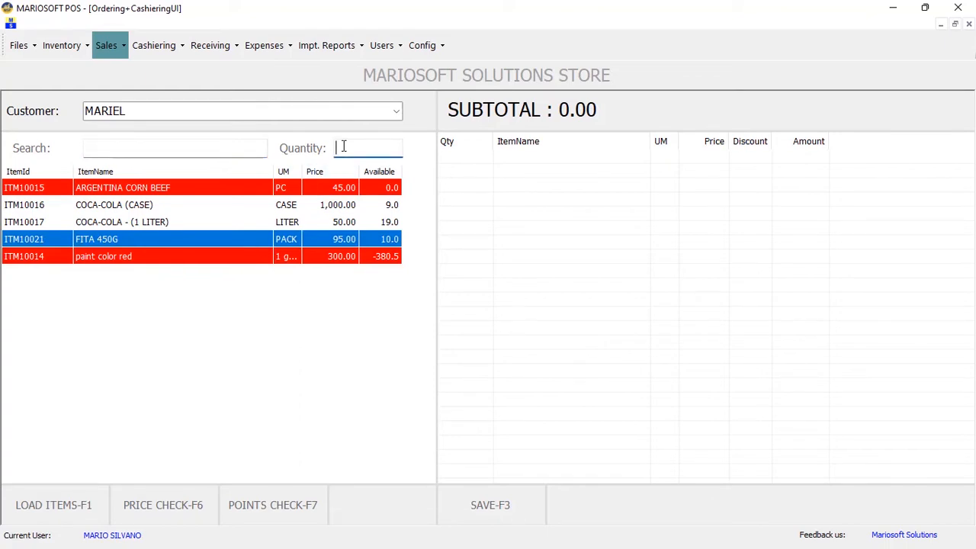
text(5)
key(Return)
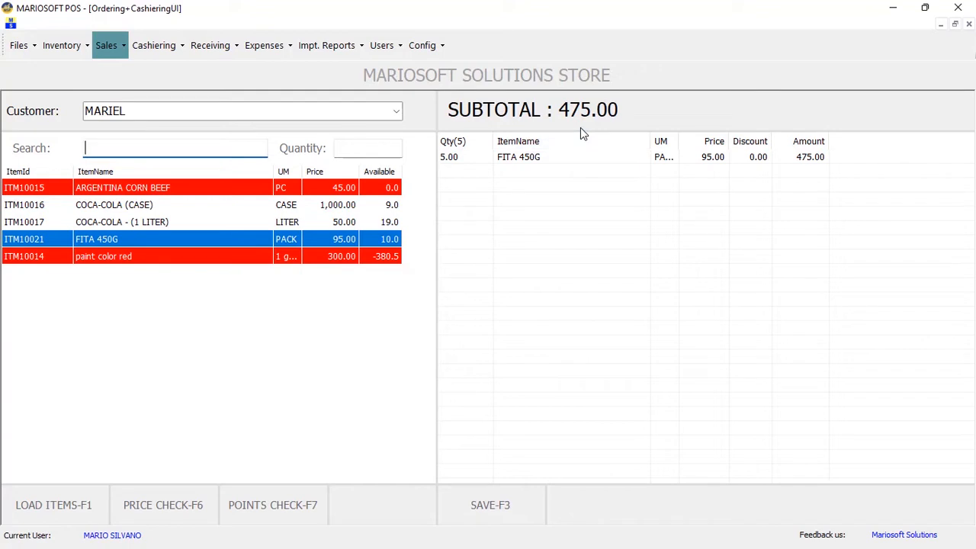
click(511, 509)
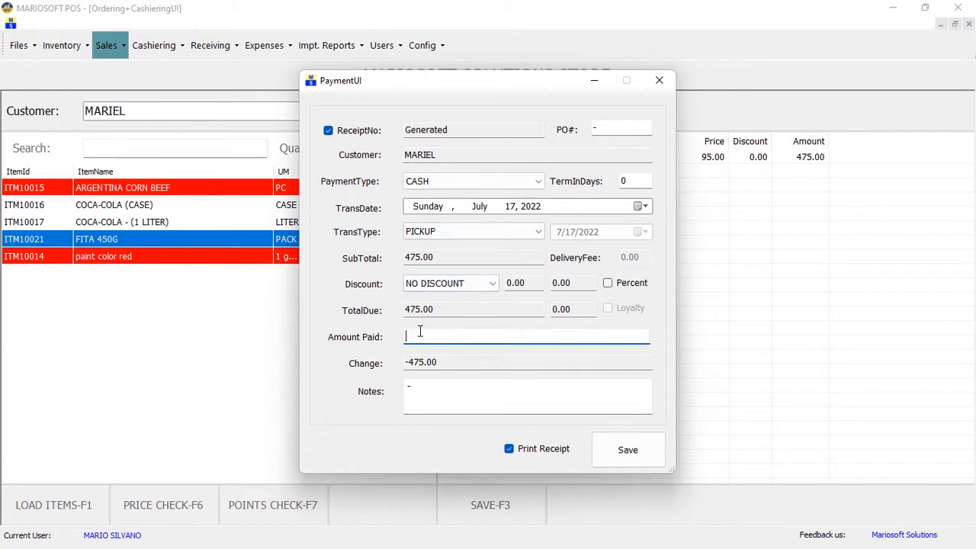
Pay the 475.00 in exact cash and start the next empty transaction
text(475)
click(628, 449)
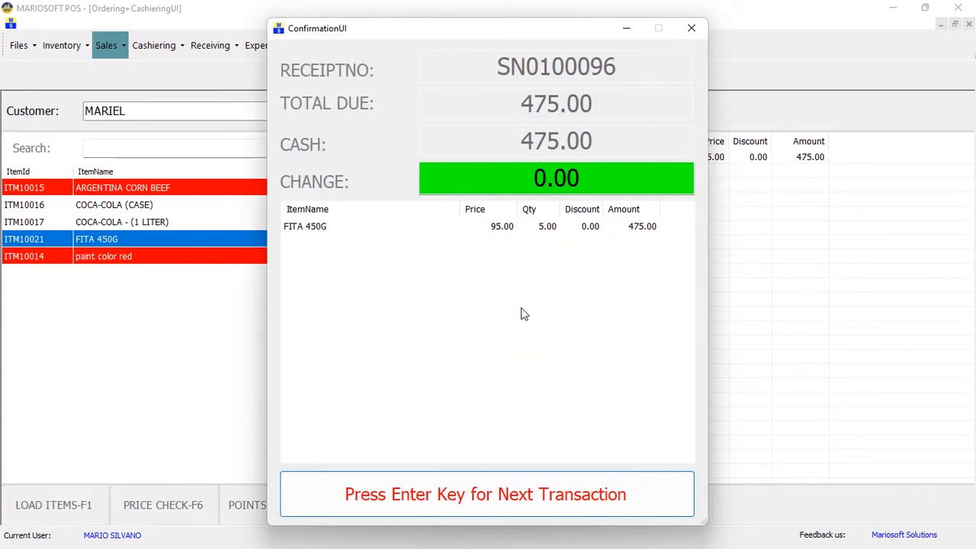
click(518, 494)
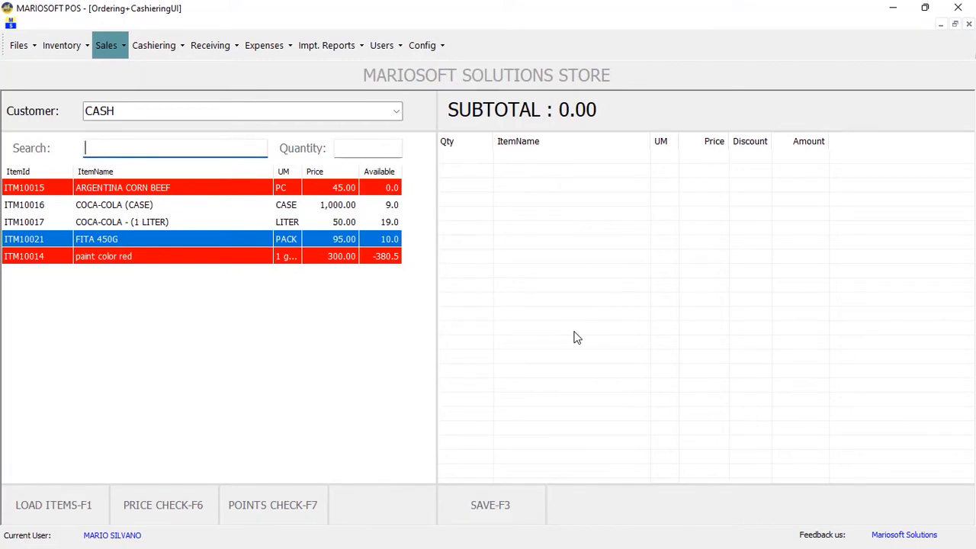
click(61, 44)
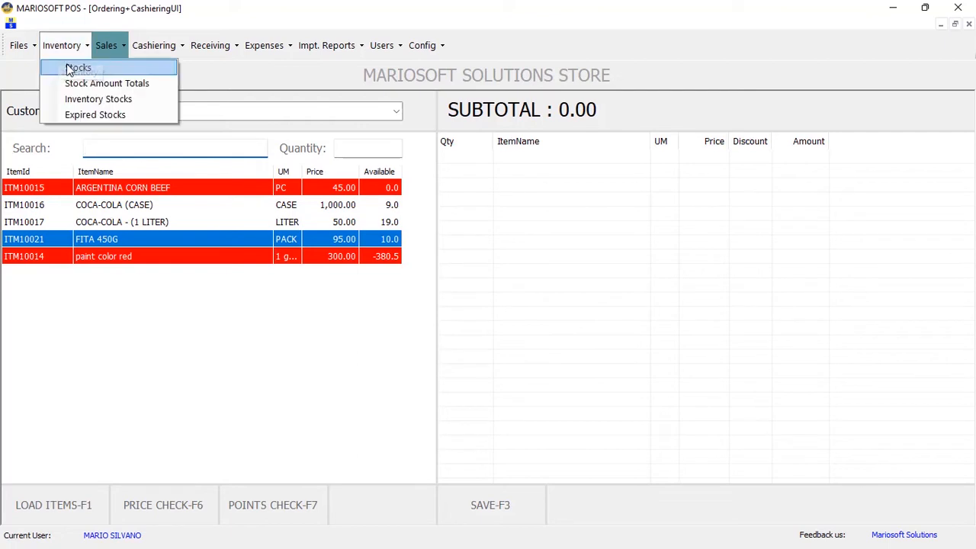
View all stocks and select FITA 450G, now showing 5.00 available
click(77, 68)
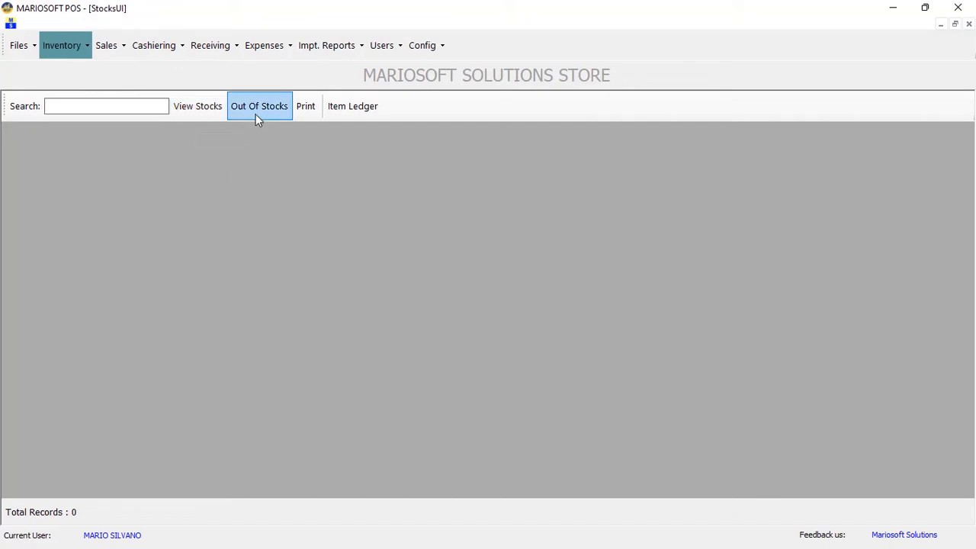
click(192, 111)
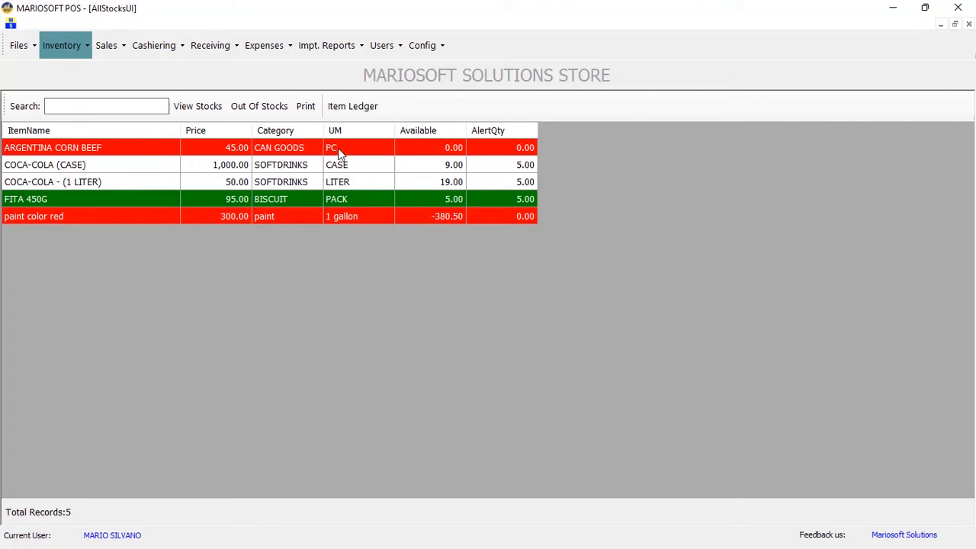
click(432, 180)
click(424, 163)
click(418, 147)
click(420, 197)
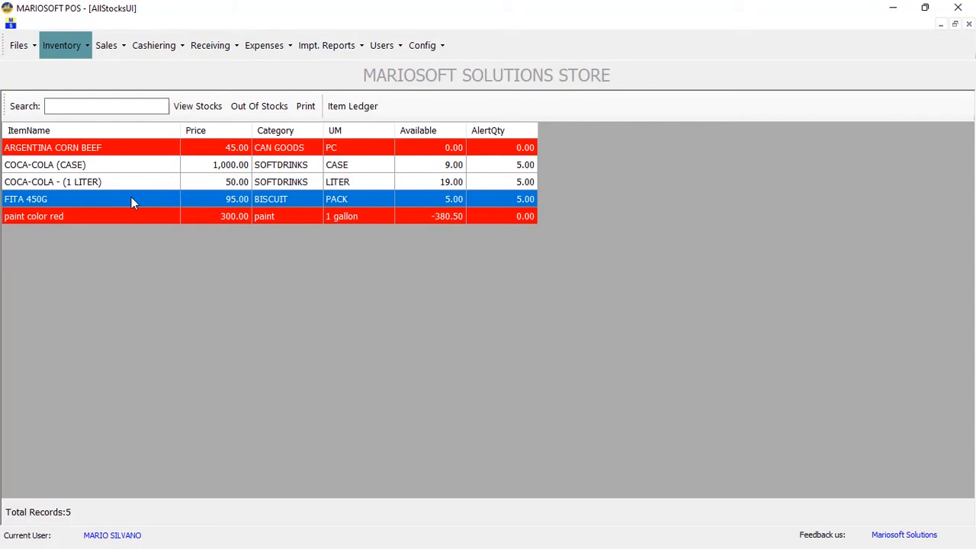
click(341, 107)
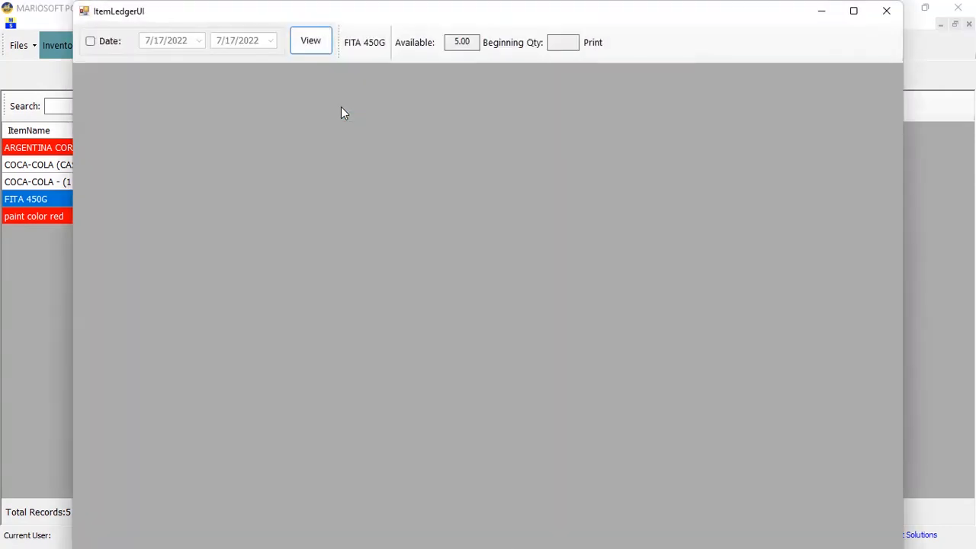
click(310, 43)
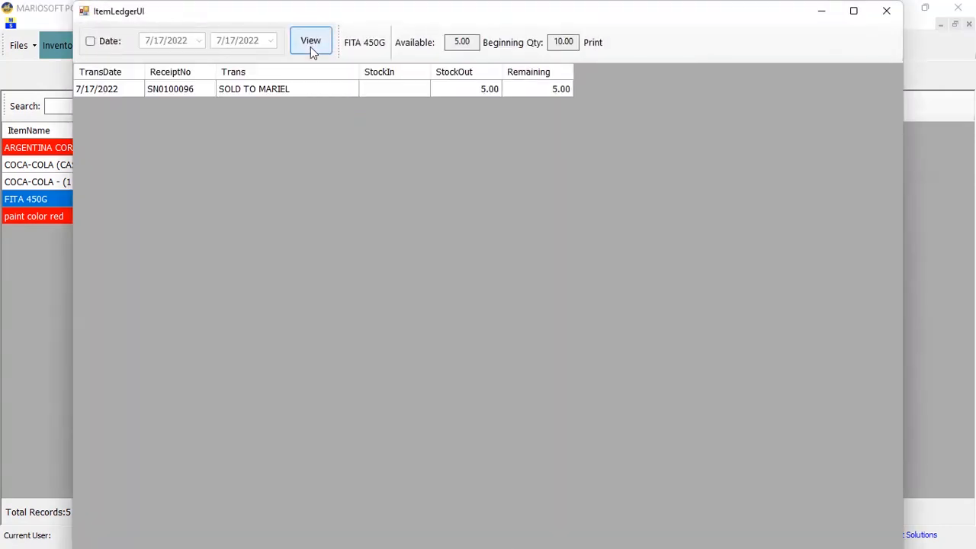
click(282, 90)
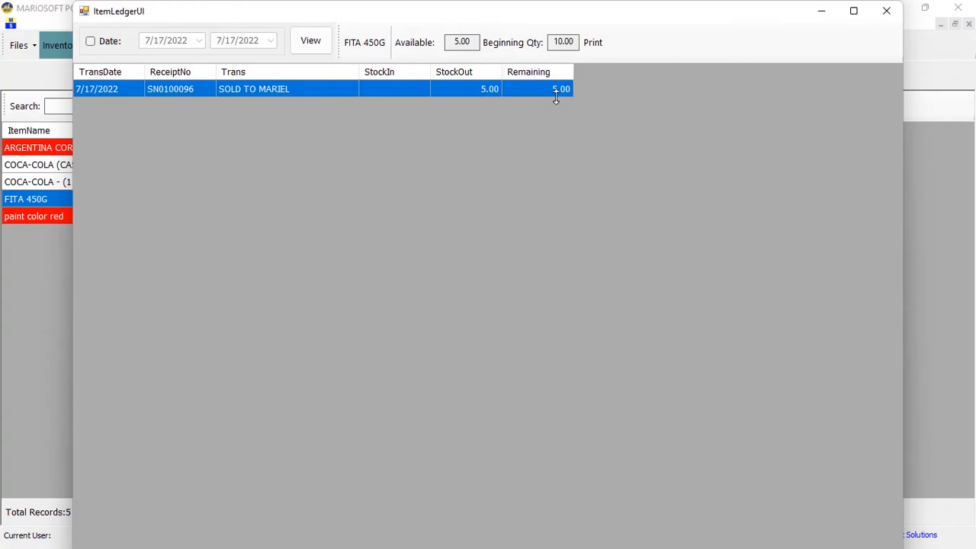
drag(552, 42, 578, 43)
drag(447, 42, 472, 42)
click(887, 11)
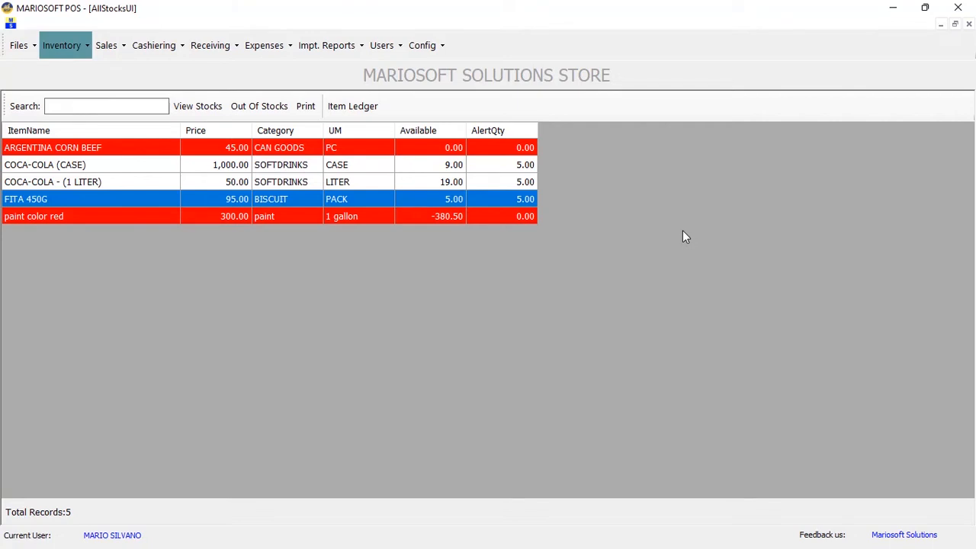
Start a new receiving transaction and enter GRACE GROCERY as a new supplier
click(216, 47)
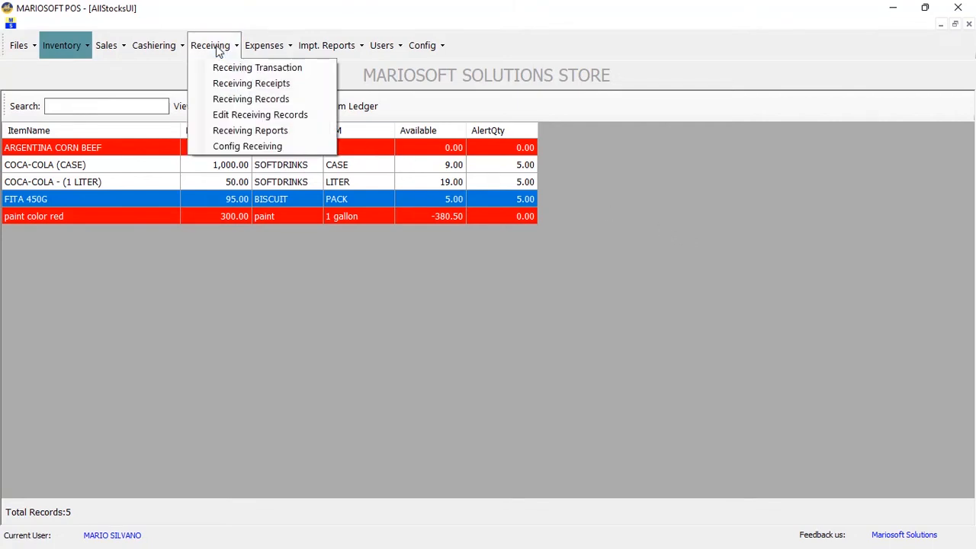
click(225, 68)
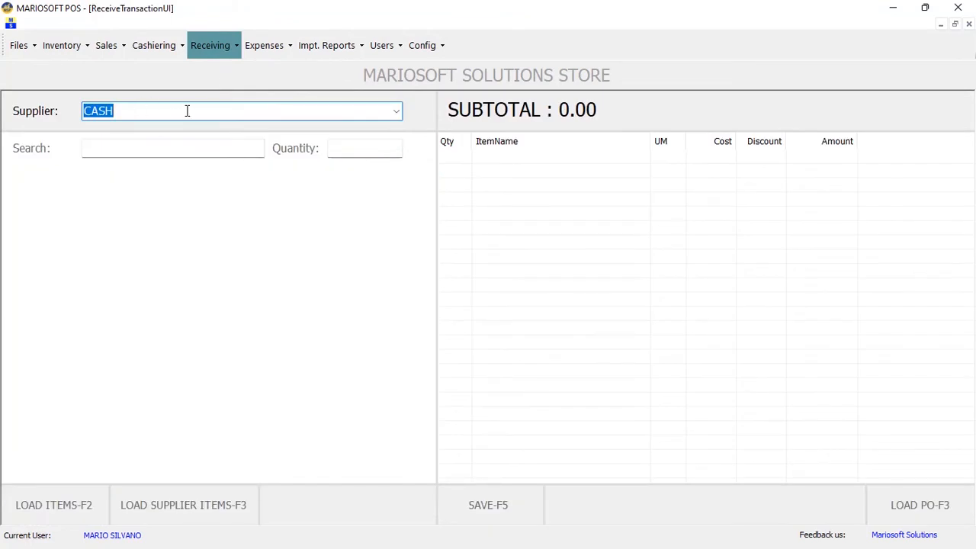
click(397, 111)
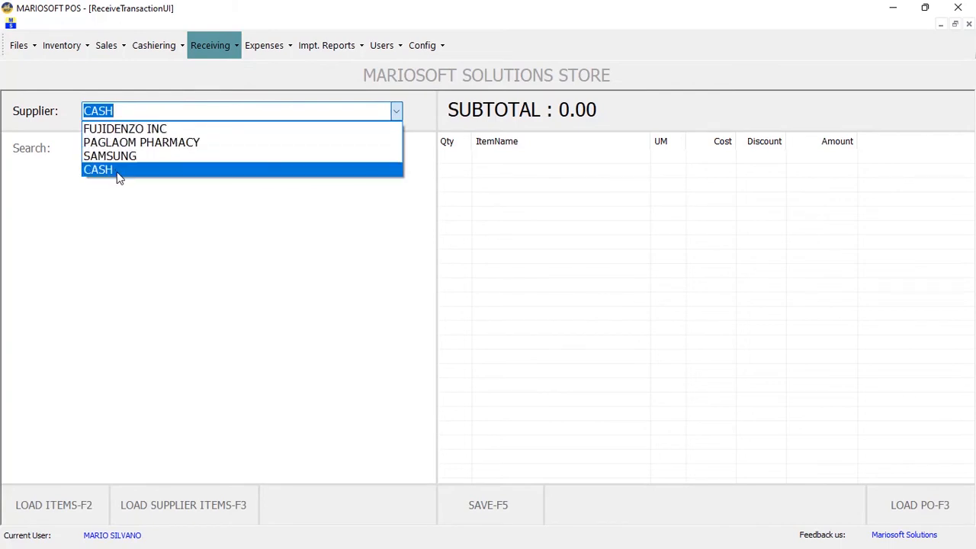
click(137, 110)
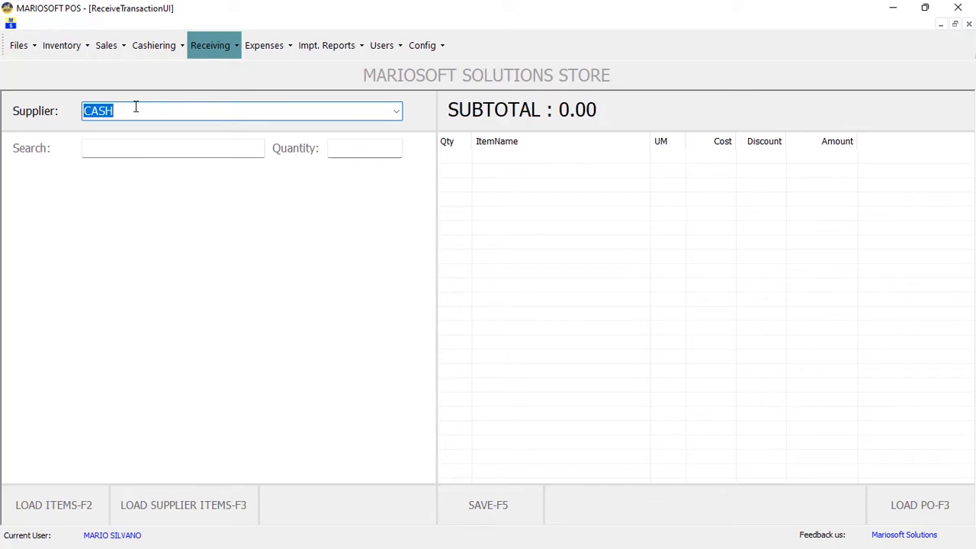
text(GRACE GROCERY)
key(Return)
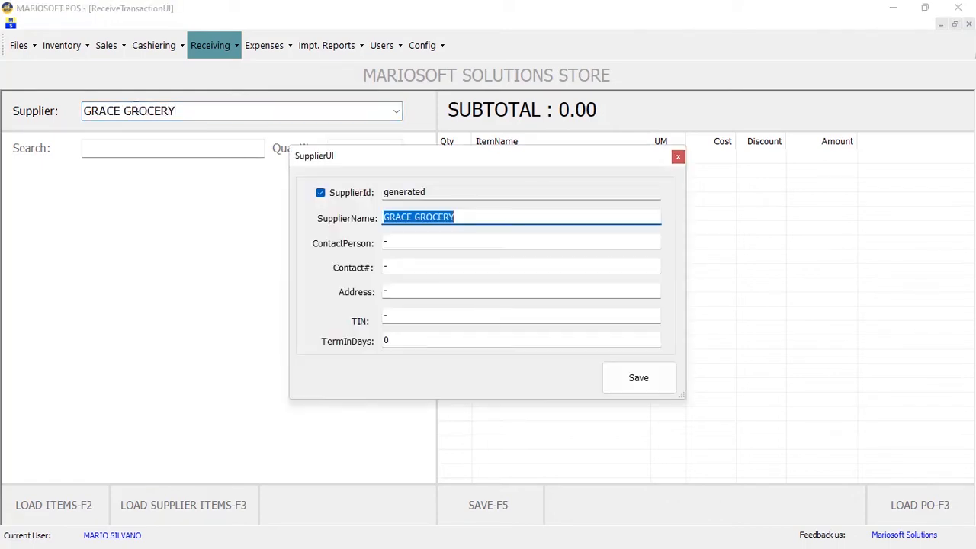
Fill in the supplier's contact person, phone number and address, then save the supplier
click(386, 245)
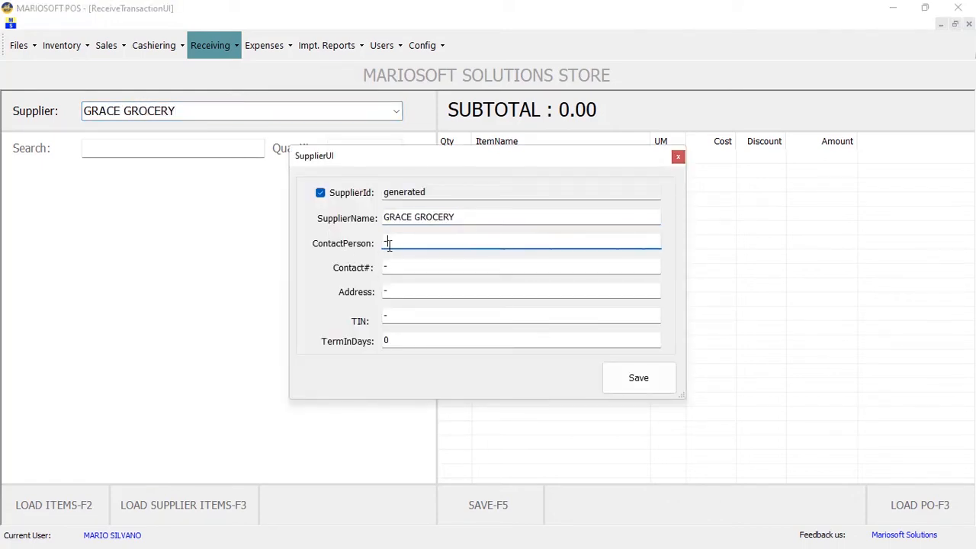
double_click(386, 243)
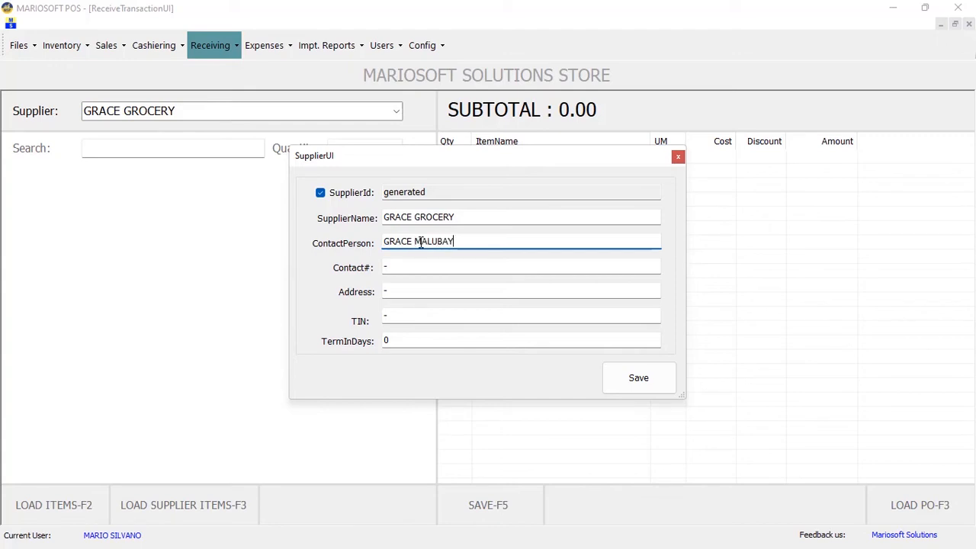
double_click(396, 266)
text(09)
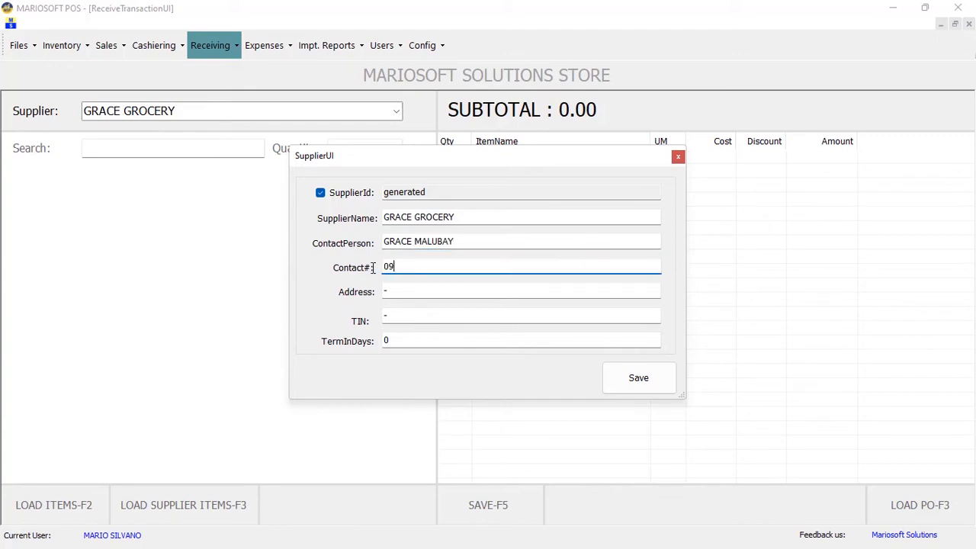
text(234567)
double_click(396, 295)
text(MARIBAGO)
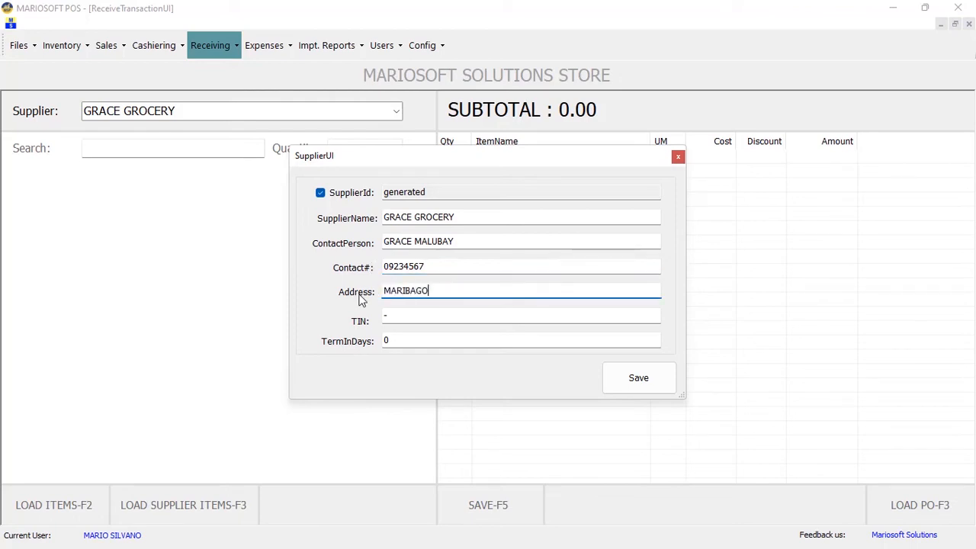
double_click(384, 317)
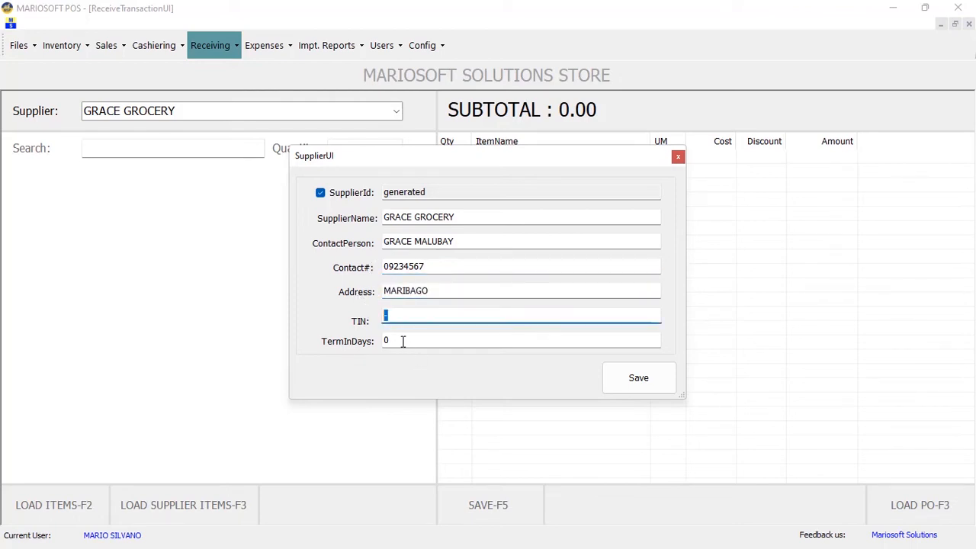
double_click(402, 341)
click(647, 380)
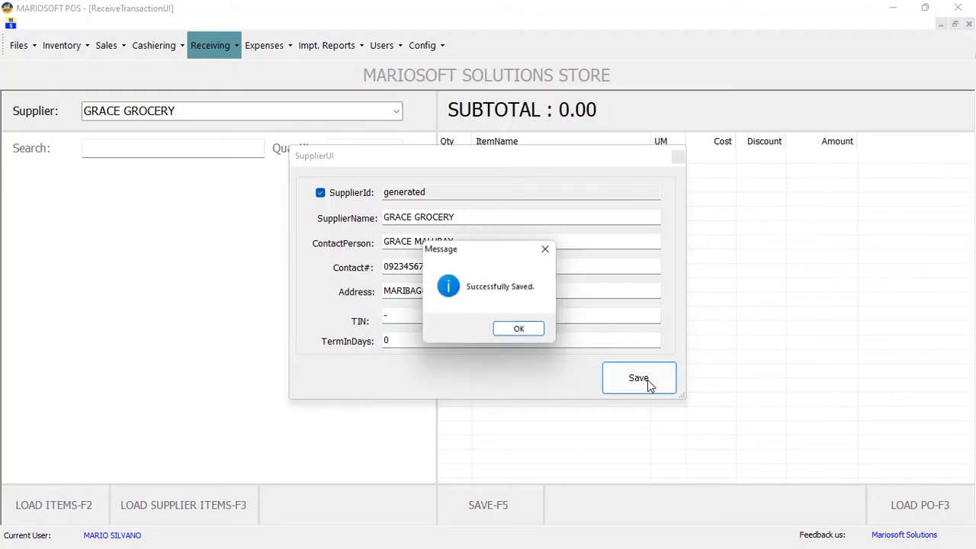
click(527, 330)
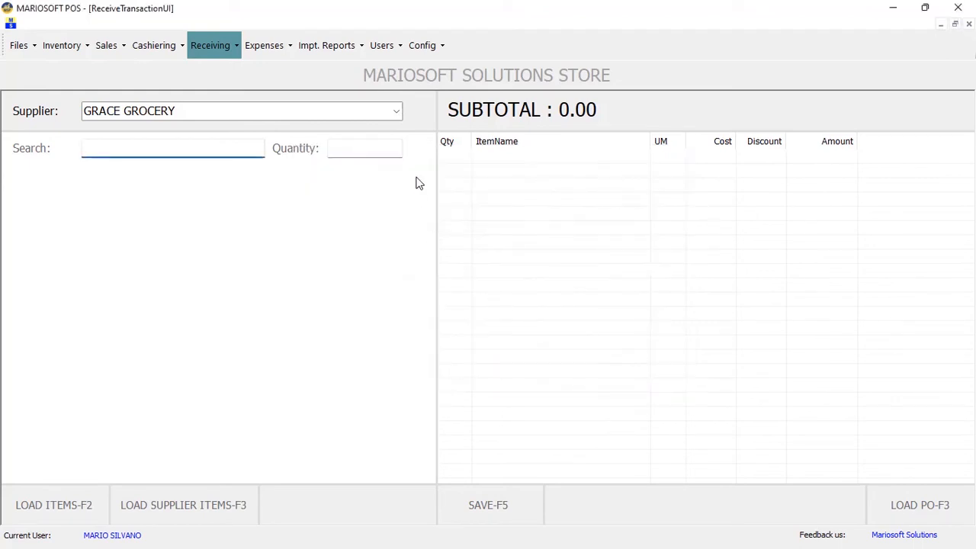
Keep GRACE GROCERY as supplier, load items, and enter quantity 10 for FITA 450G
click(397, 112)
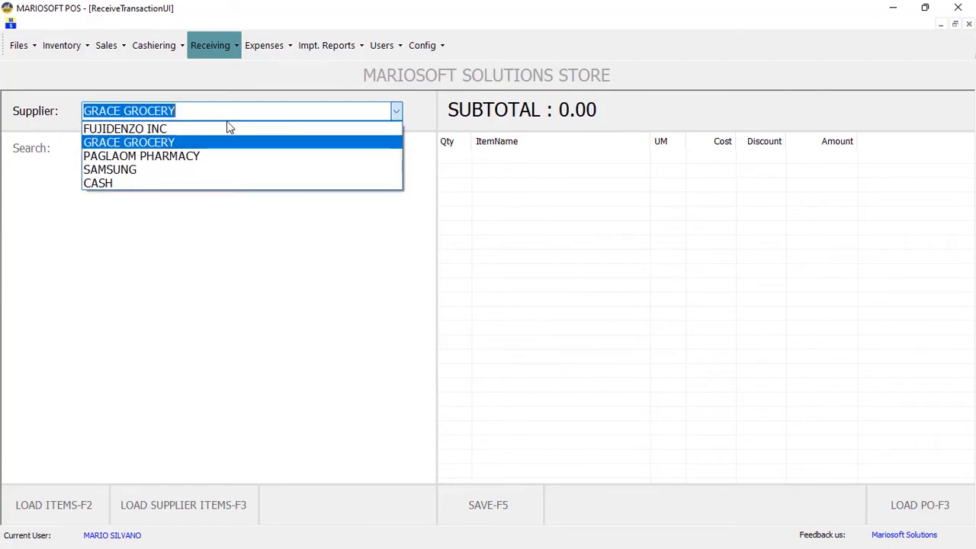
click(150, 144)
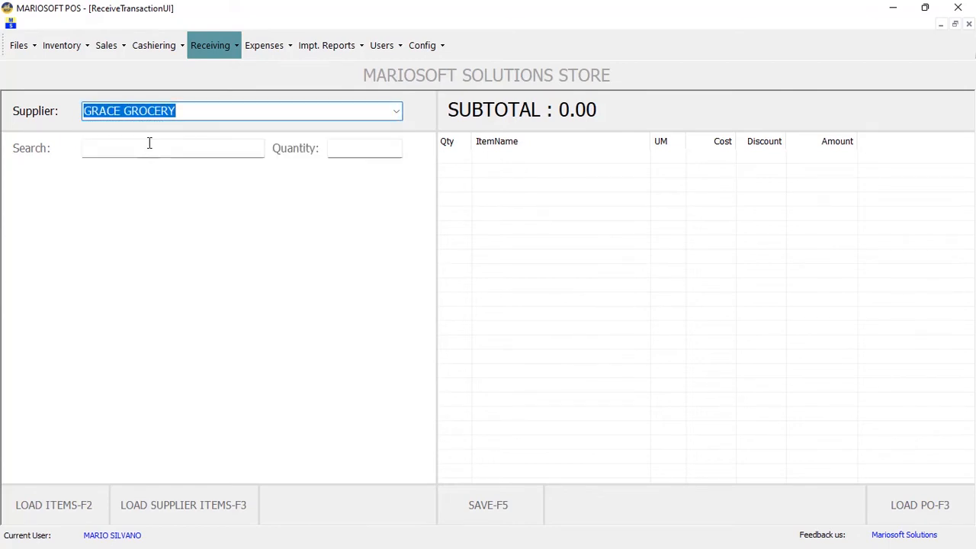
key(XF86AudioLowerVolume)
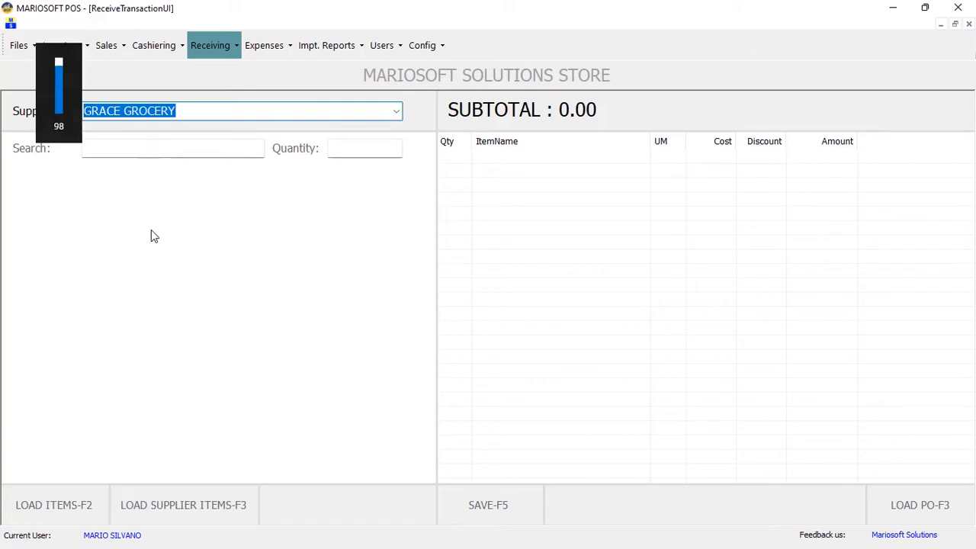
click(68, 505)
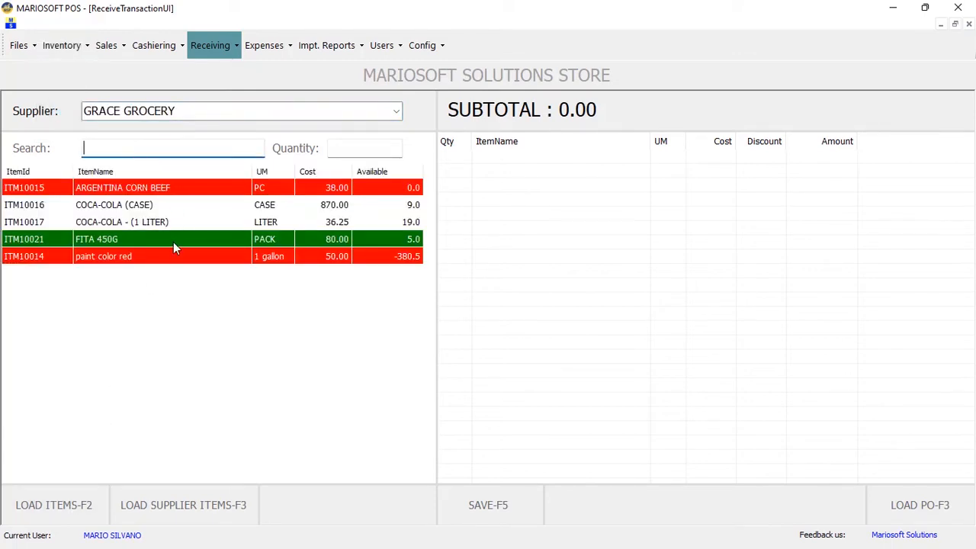
click(111, 240)
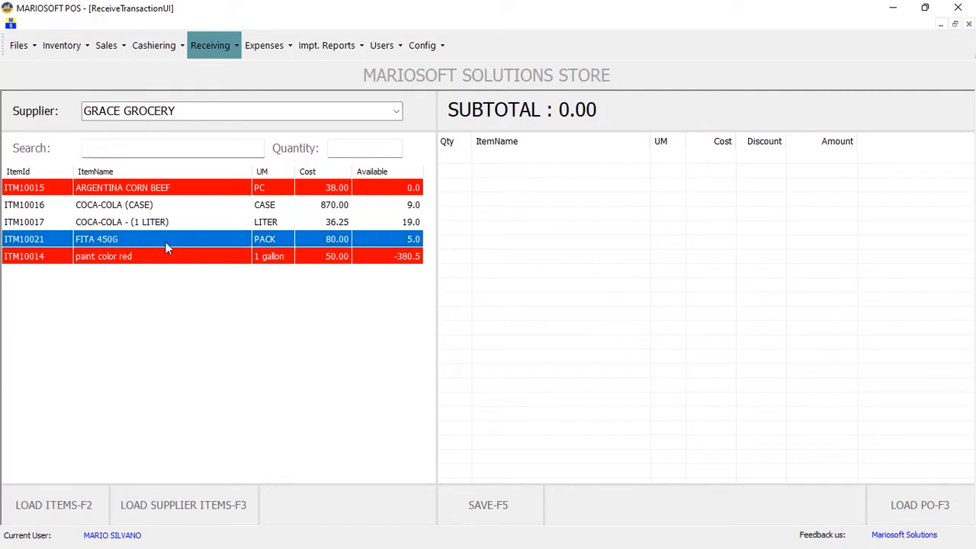
click(350, 150)
text(10)
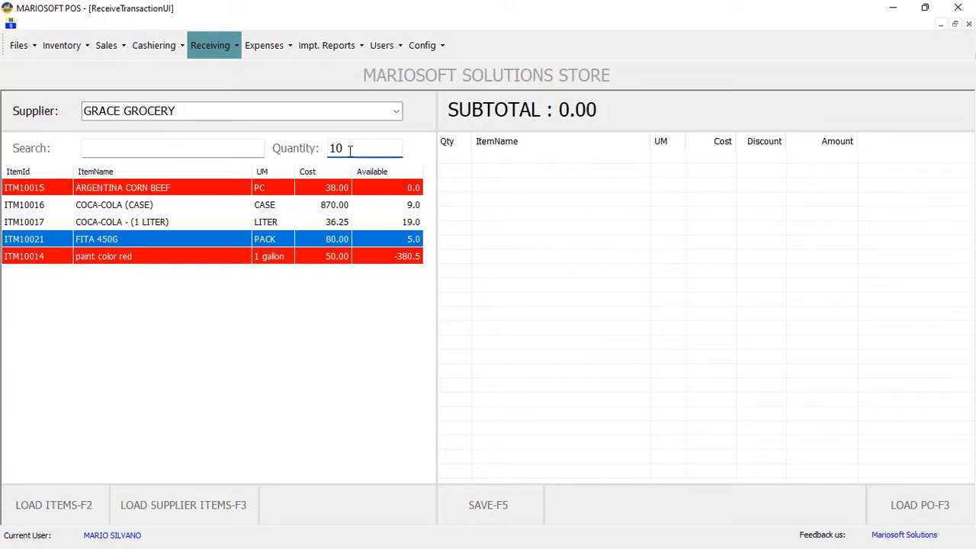
key(Return)
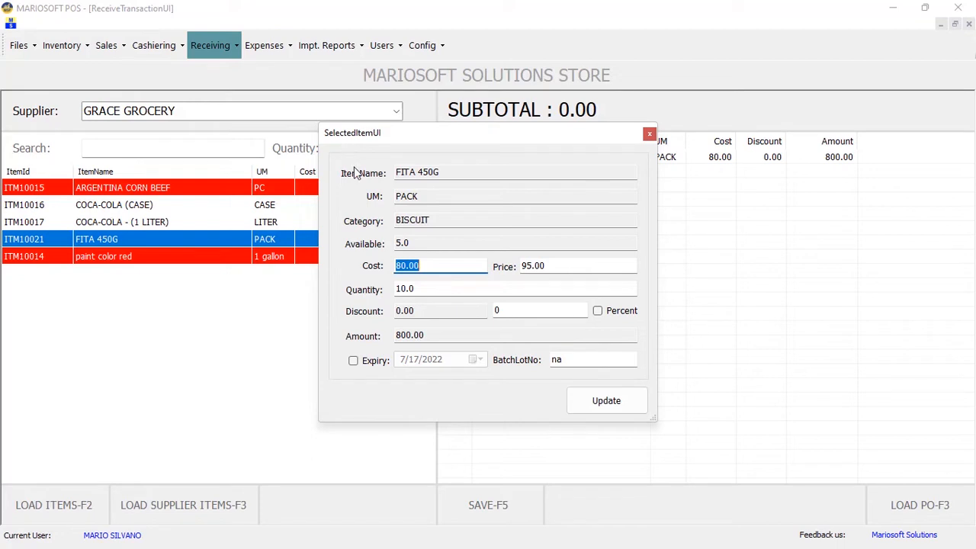
Set the FITA 450G expiry date to 6/6/2023 and add the line to the receiving
click(353, 361)
click(476, 359)
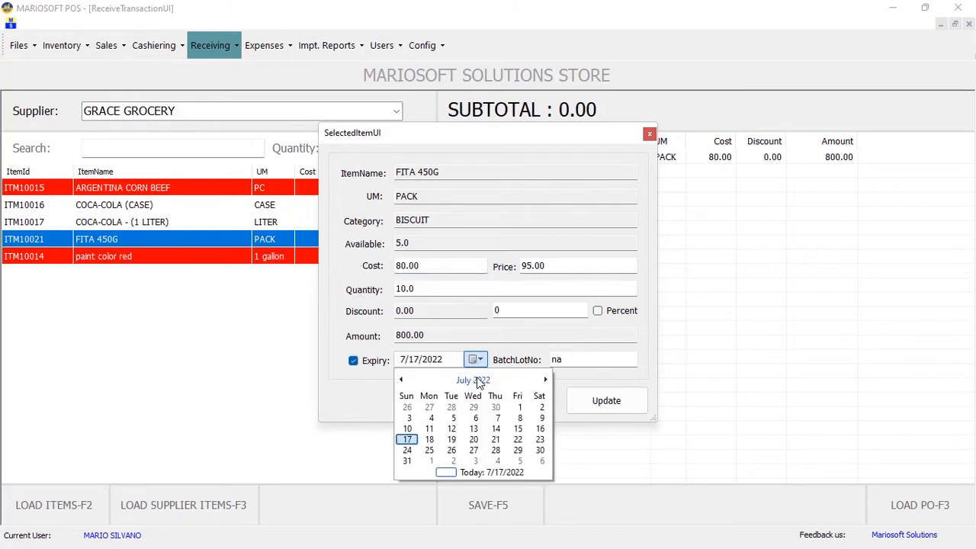
click(473, 380)
click(478, 381)
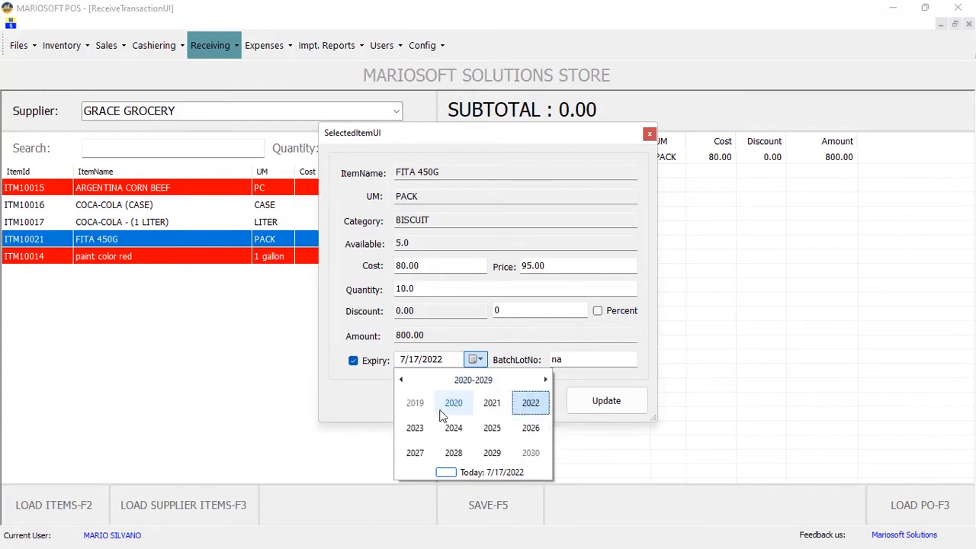
click(414, 428)
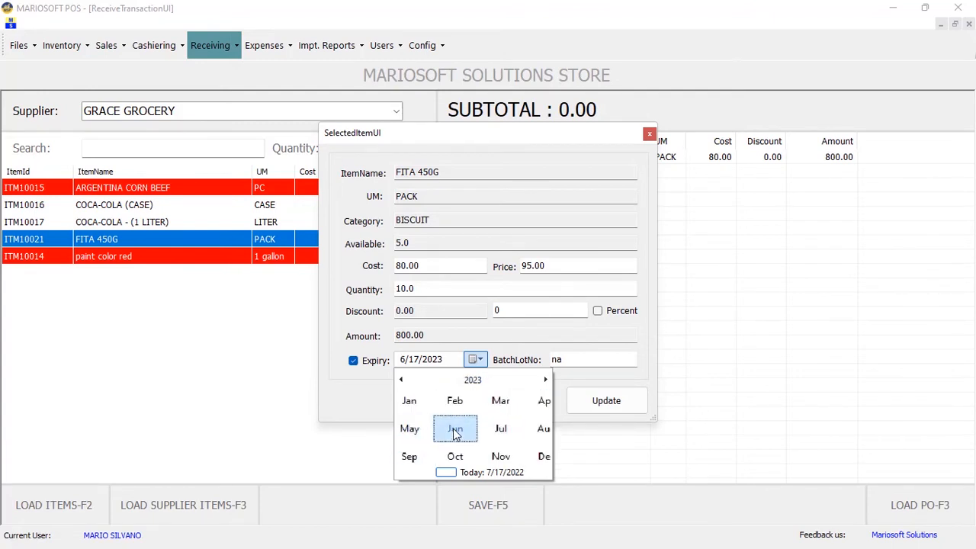
click(453, 427)
click(451, 424)
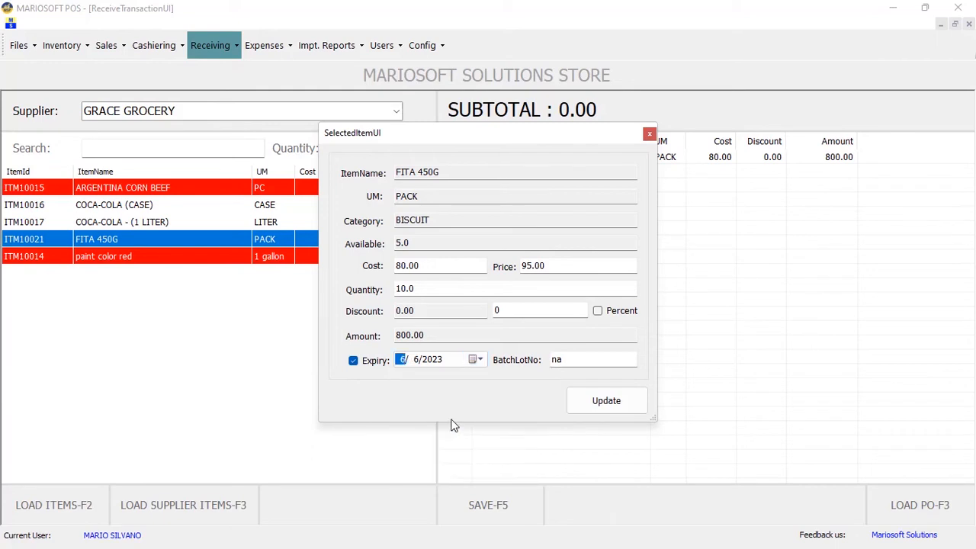
click(608, 402)
Save the 800.00 receiving from GRACE GROCERY and confirm the payment details
click(557, 161)
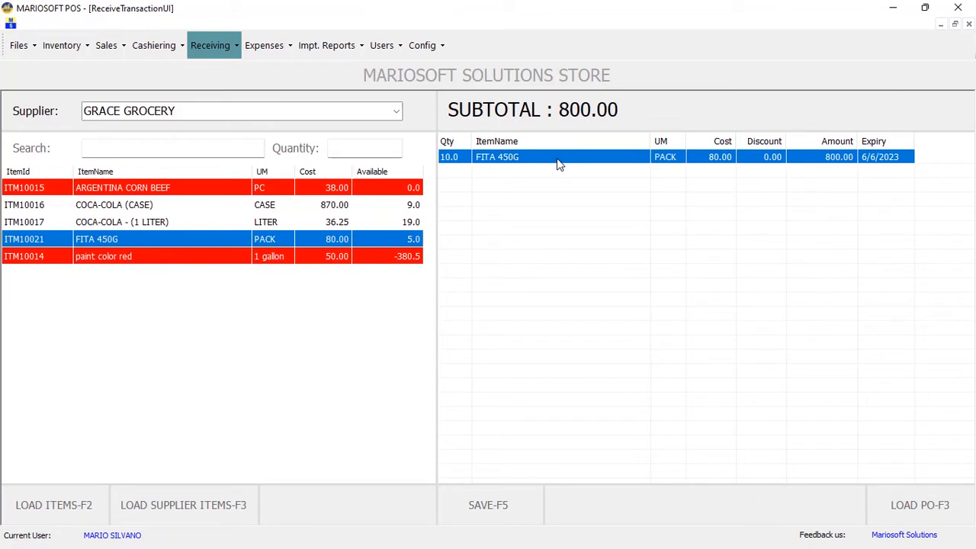
click(510, 508)
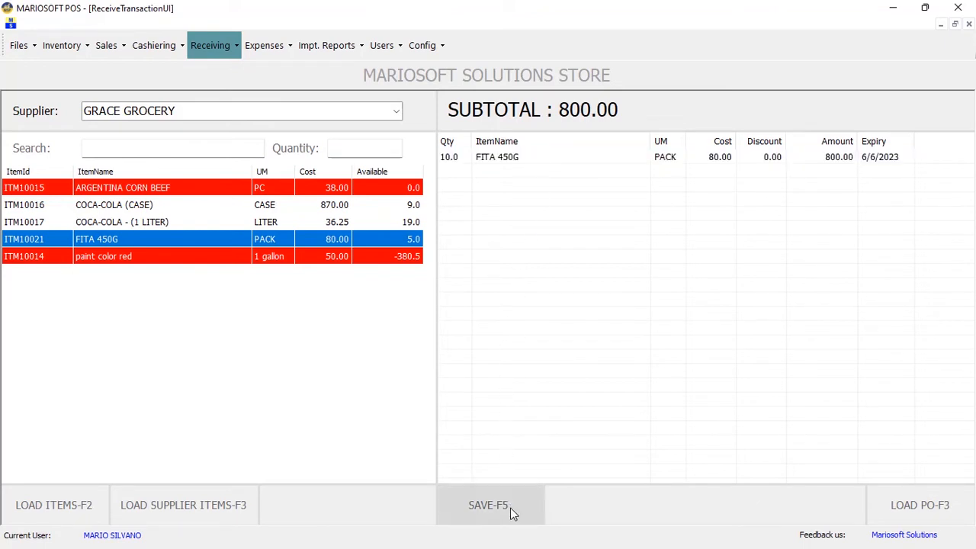
click(637, 406)
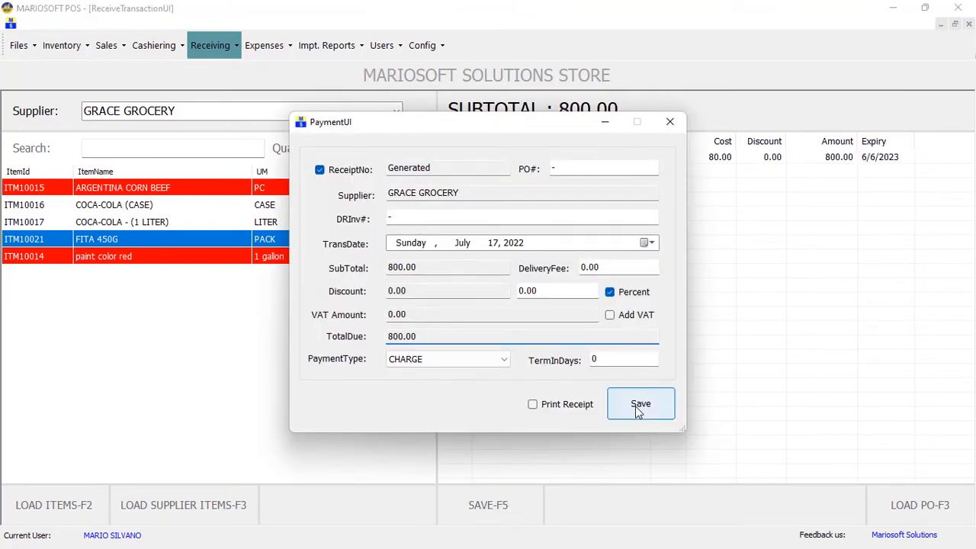
click(516, 328)
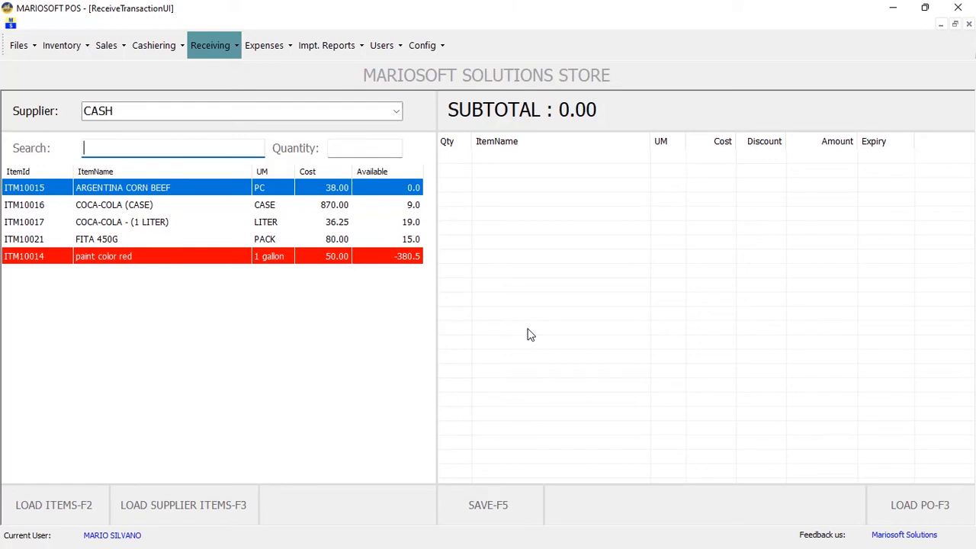
Check the FITA 450G stock ledger for the entry received from GRACE GROCERY
click(59, 48)
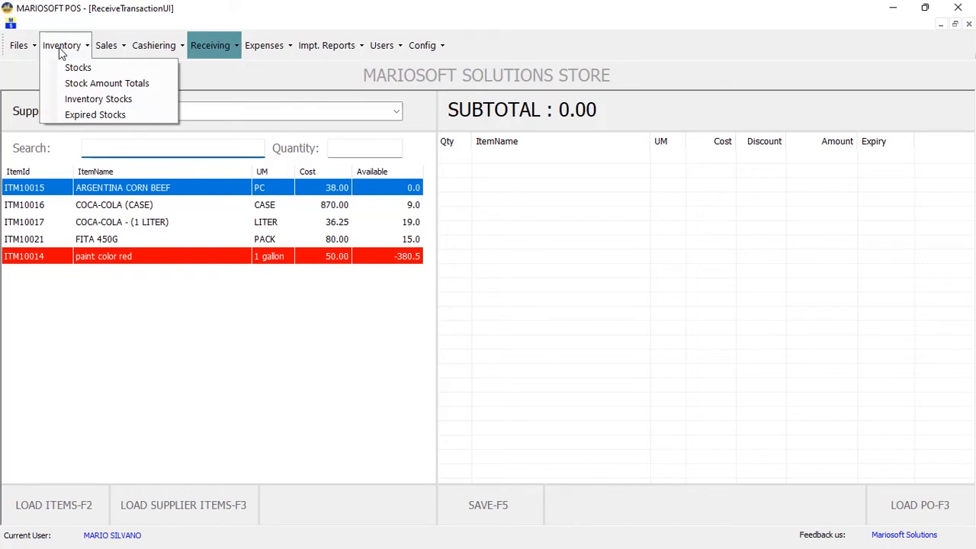
click(66, 70)
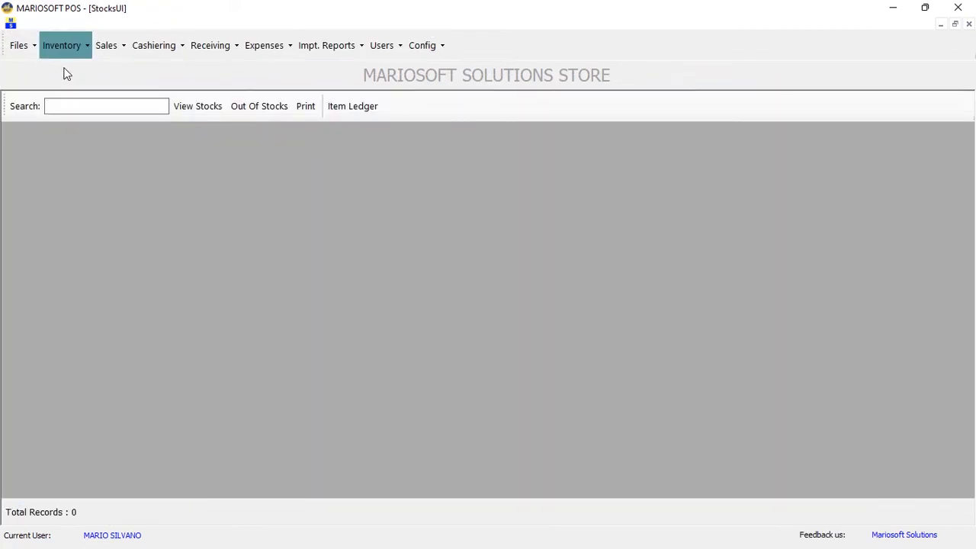
click(178, 108)
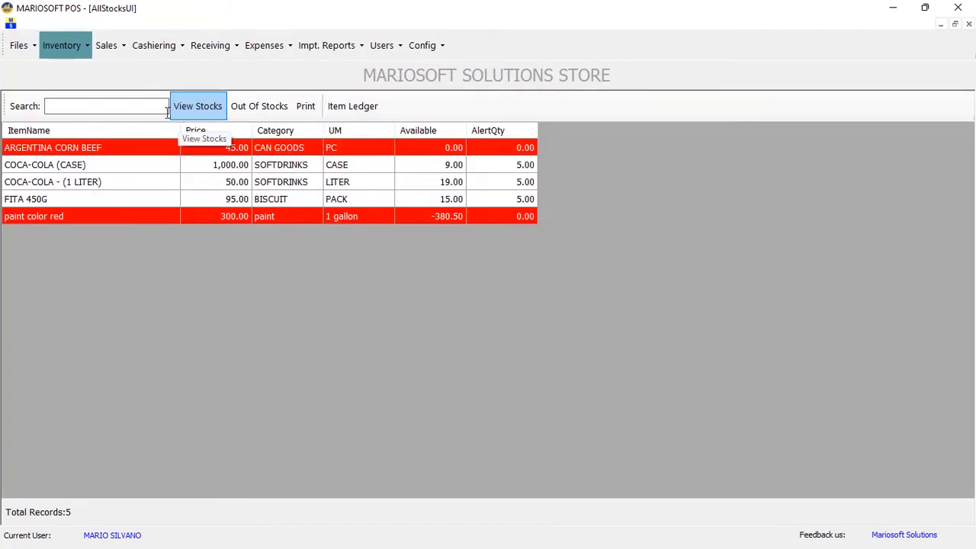
click(132, 198)
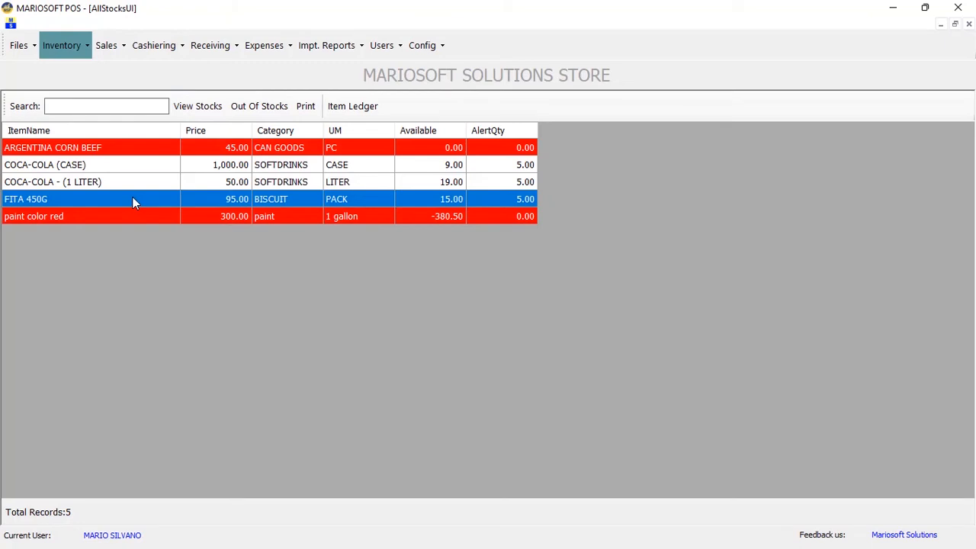
click(349, 106)
click(311, 45)
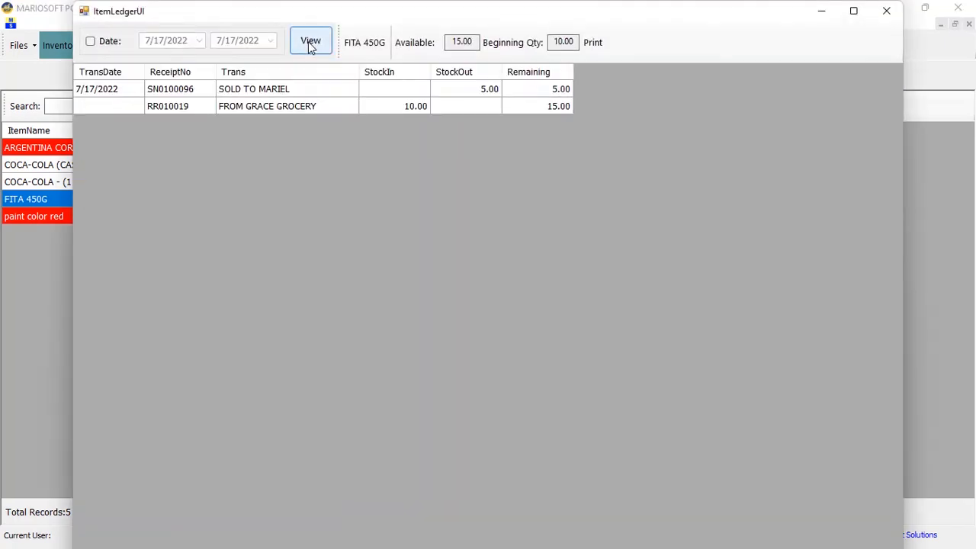
click(269, 108)
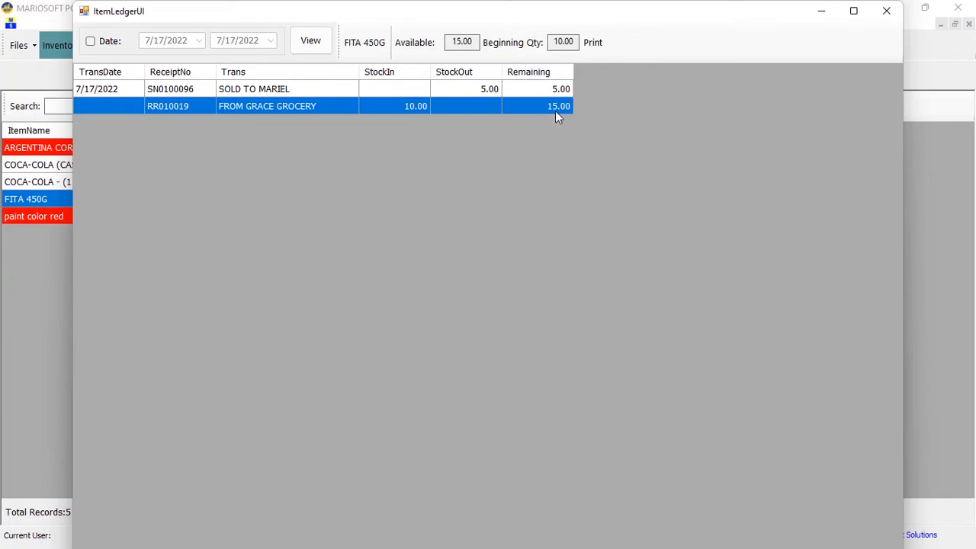
Close the item ledger and go to the Expense Transaction form
click(886, 10)
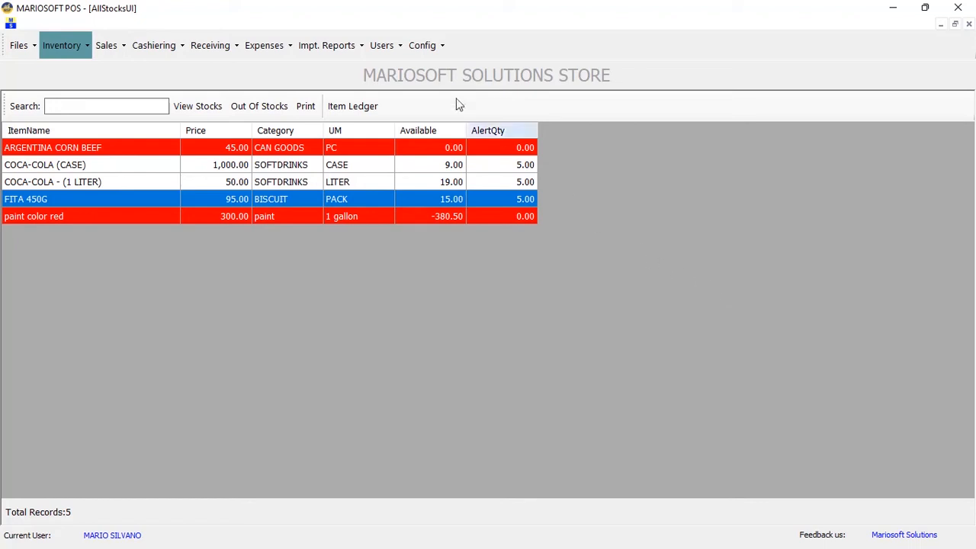
click(266, 46)
click(278, 70)
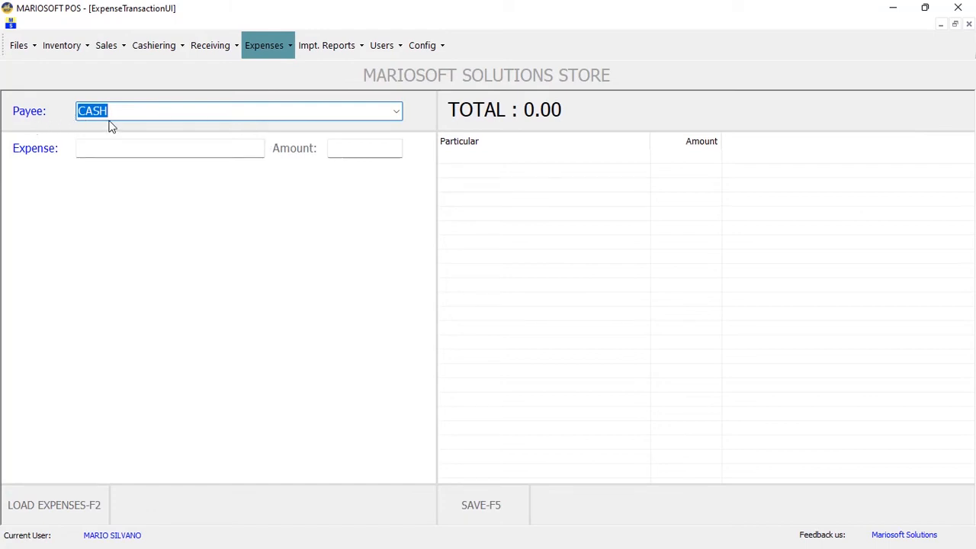
Enter RENTAL in the Payee box and save it as a new payee
click(396, 112)
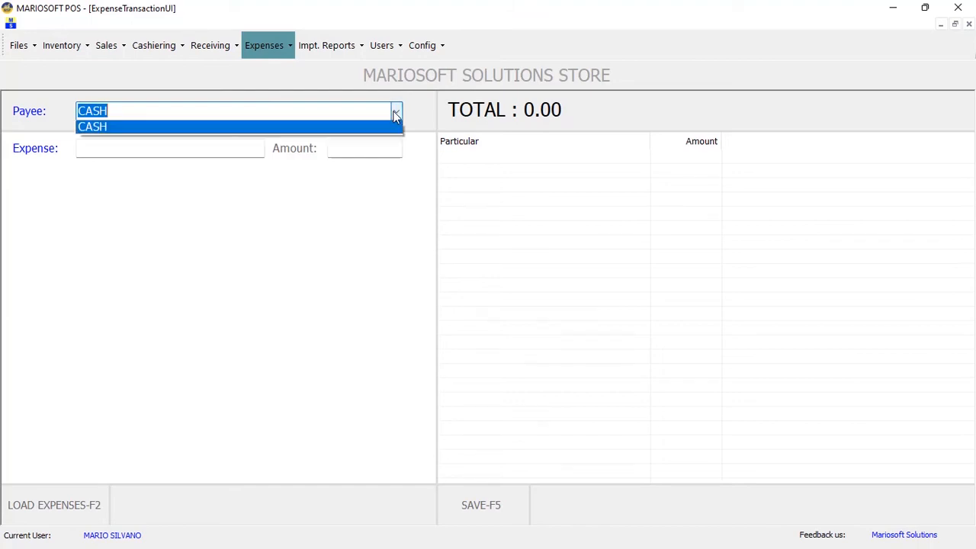
click(395, 116)
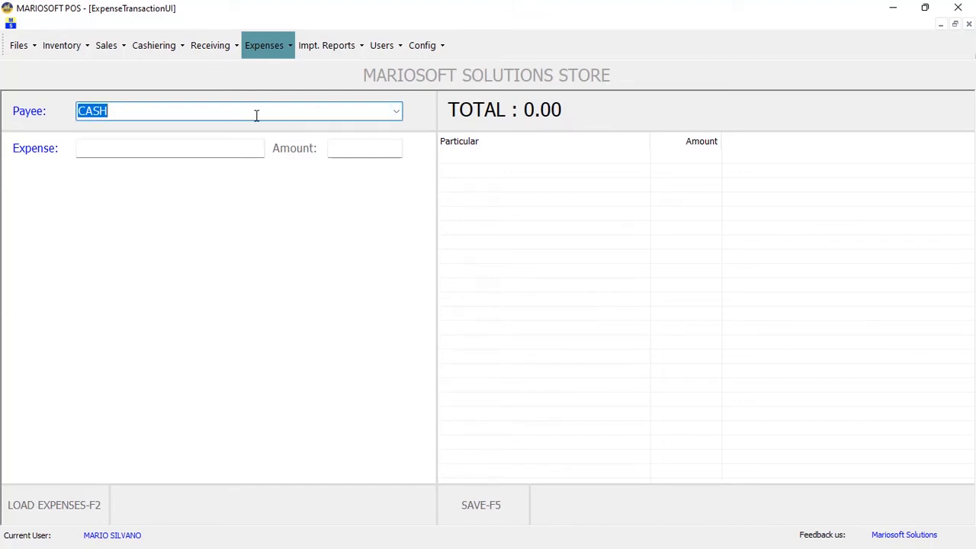
text(RENTAL)
key(Return)
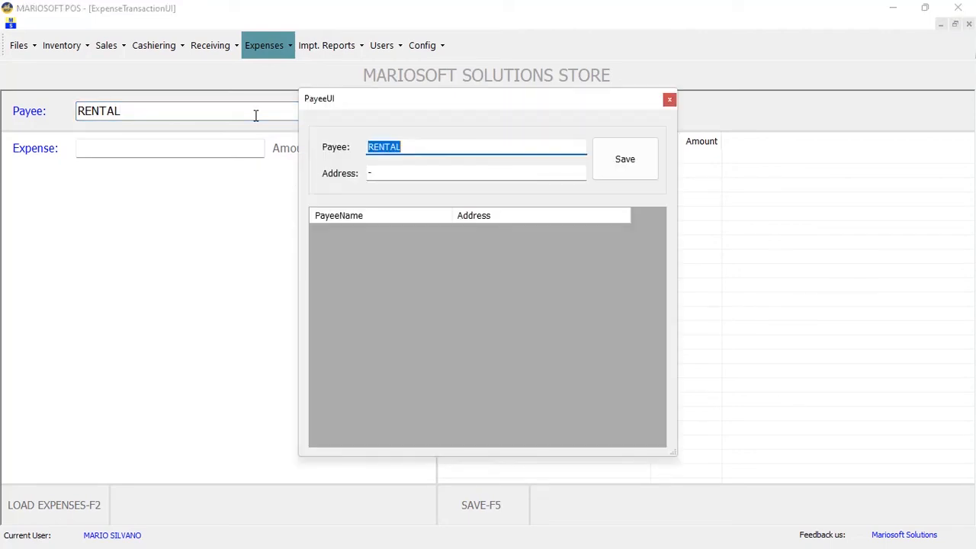
click(614, 156)
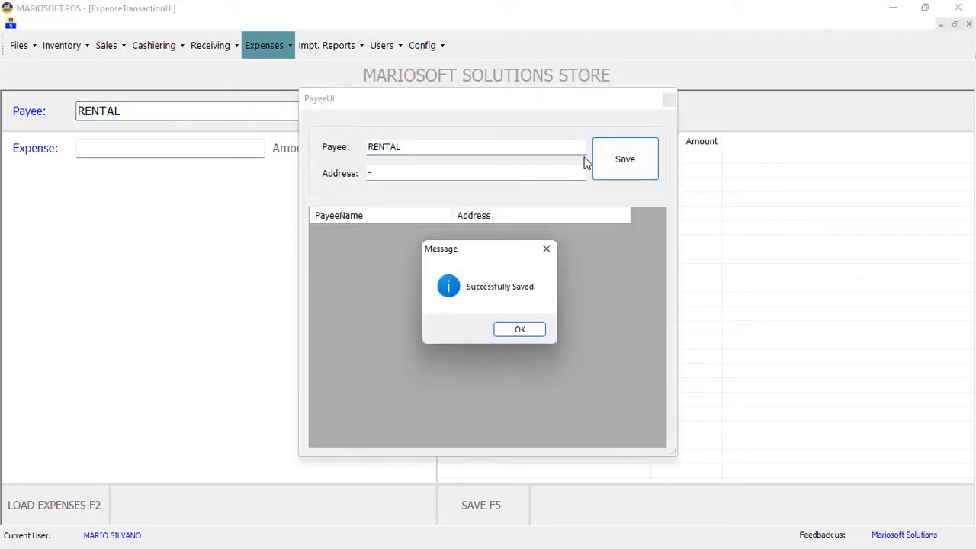
click(524, 333)
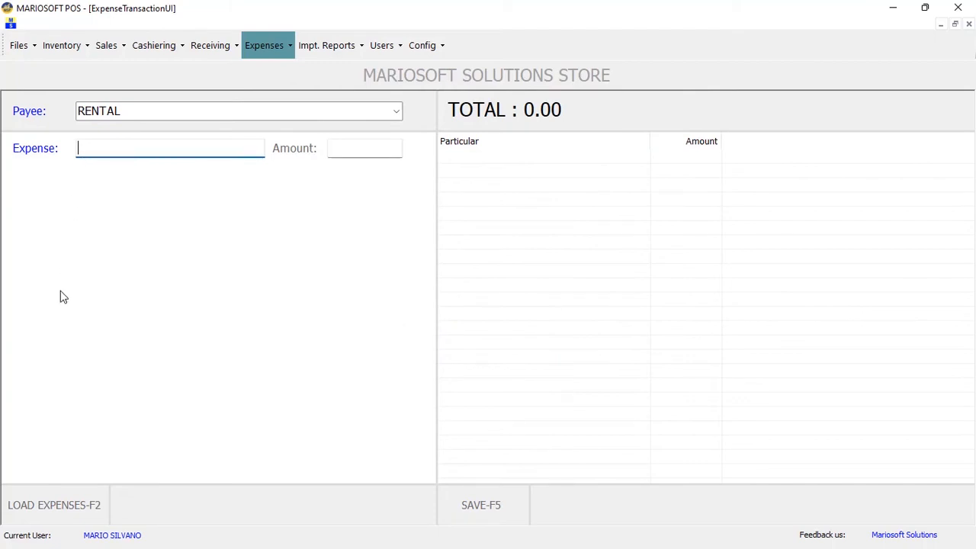
Load the expense items and create a new expense item named ROOM RENTAL
click(53, 503)
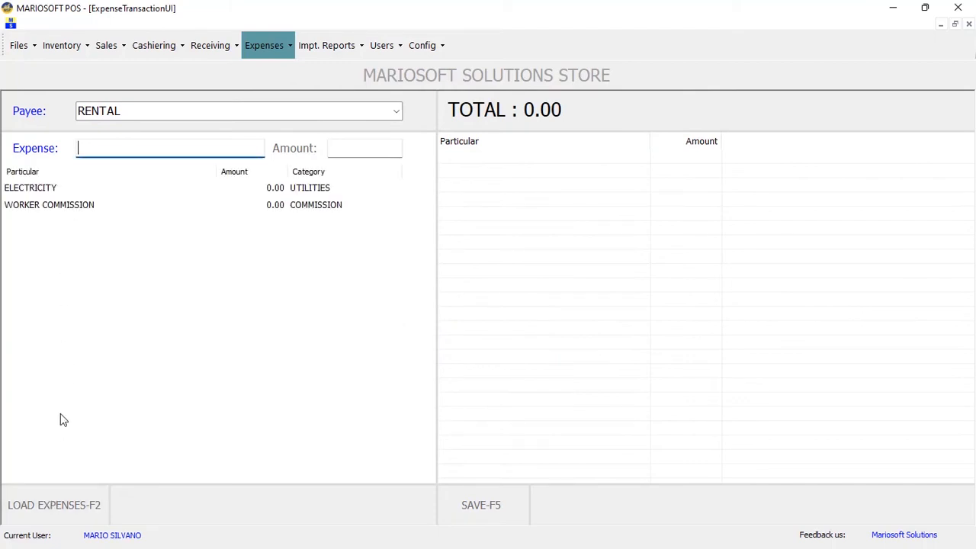
click(114, 205)
click(111, 190)
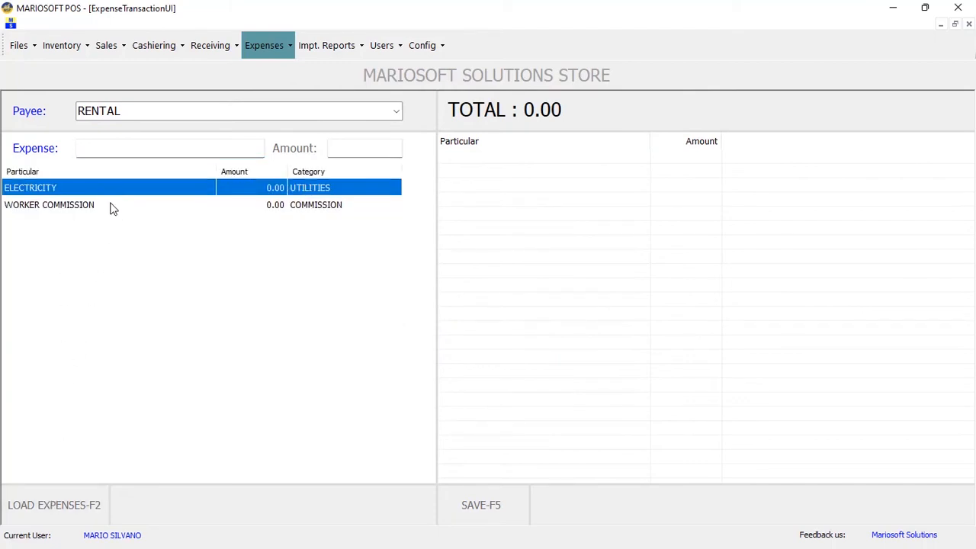
click(112, 208)
click(106, 193)
text(ROMM)
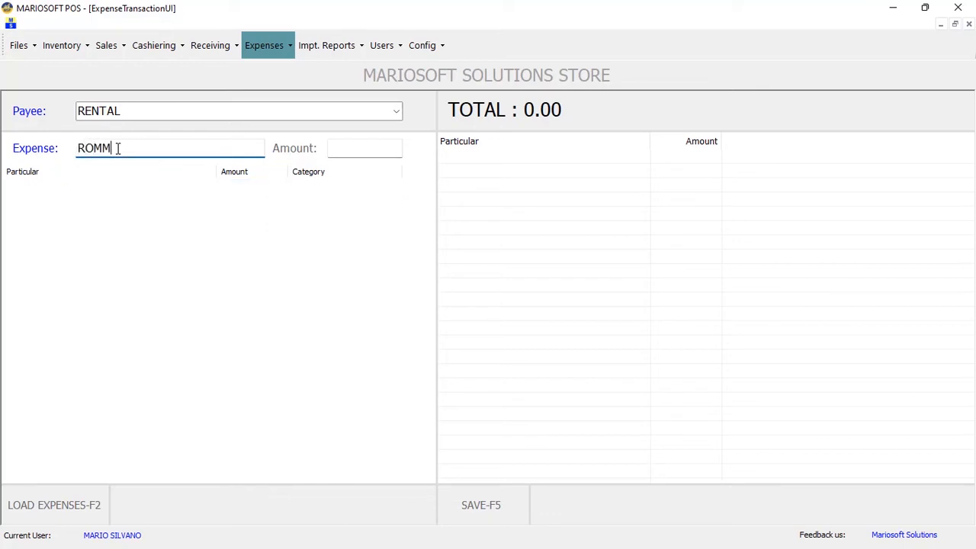
key(BackSpace)
key(BackSpace)
text(OM RENTAL)
key(Return)
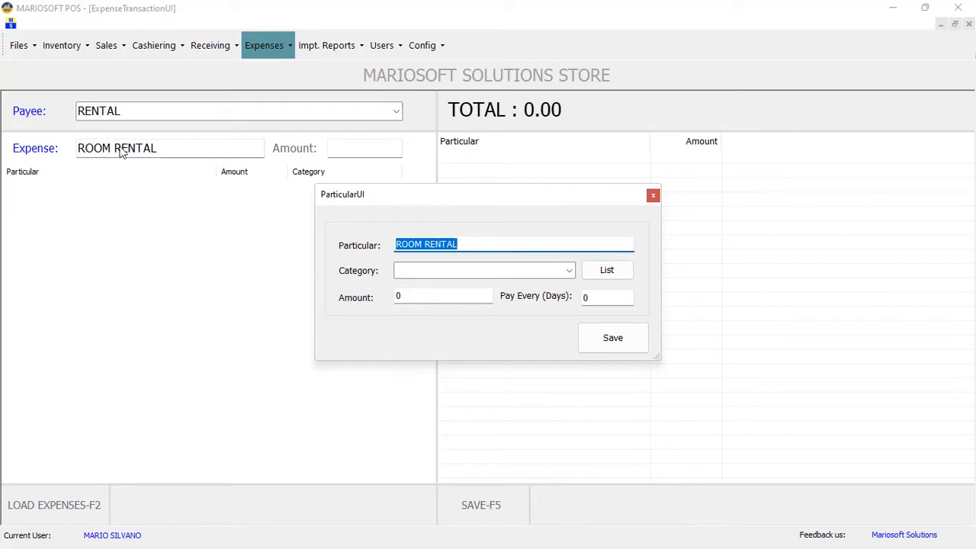
Add and save a new expense category called RENTAL
click(569, 271)
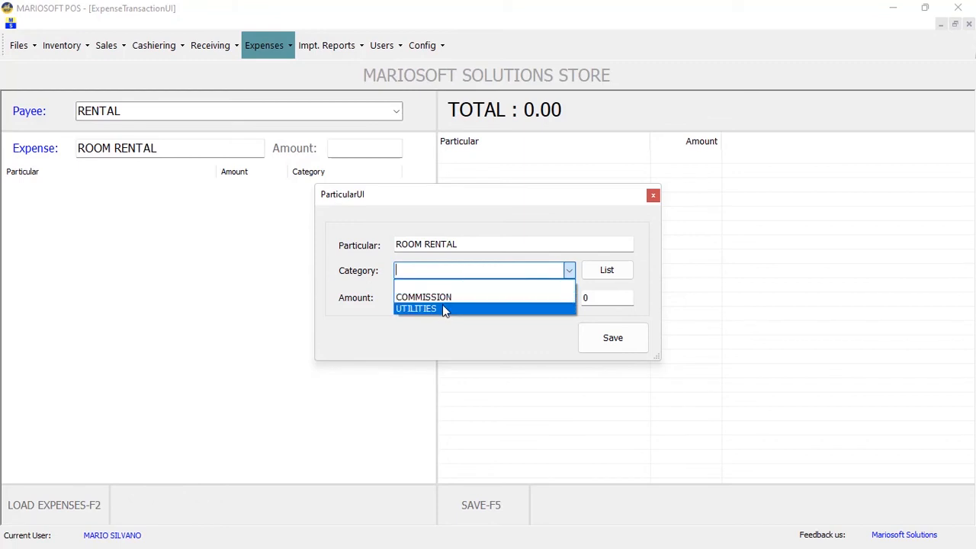
click(607, 270)
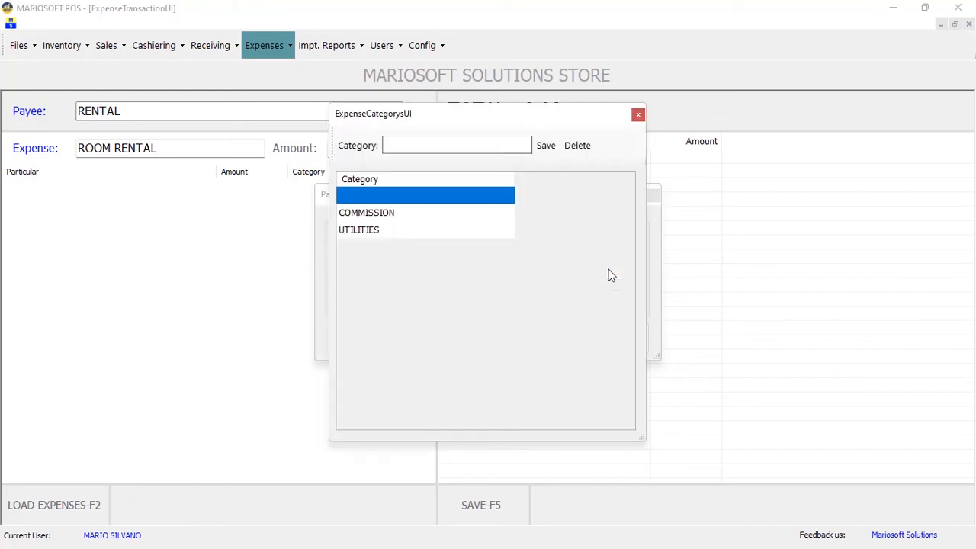
click(482, 146)
text(RENTAL)
click(553, 146)
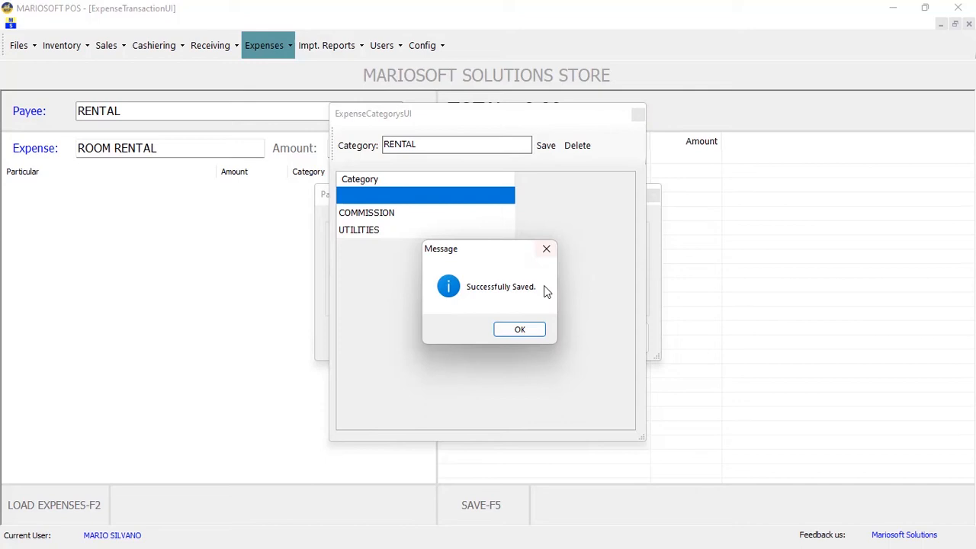
click(520, 330)
click(637, 114)
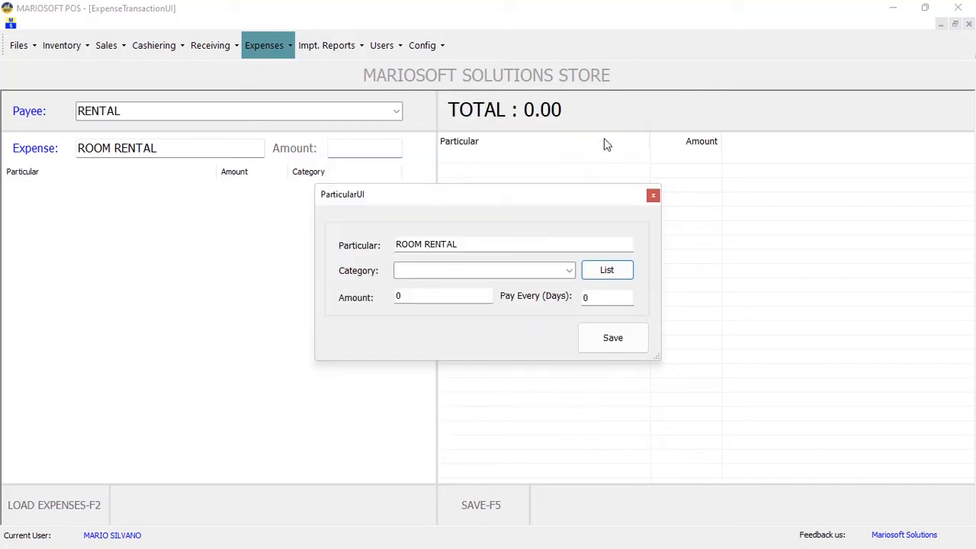
File ROOM RENTAL under the RENTAL category with amount 500 and save it
click(562, 269)
click(436, 309)
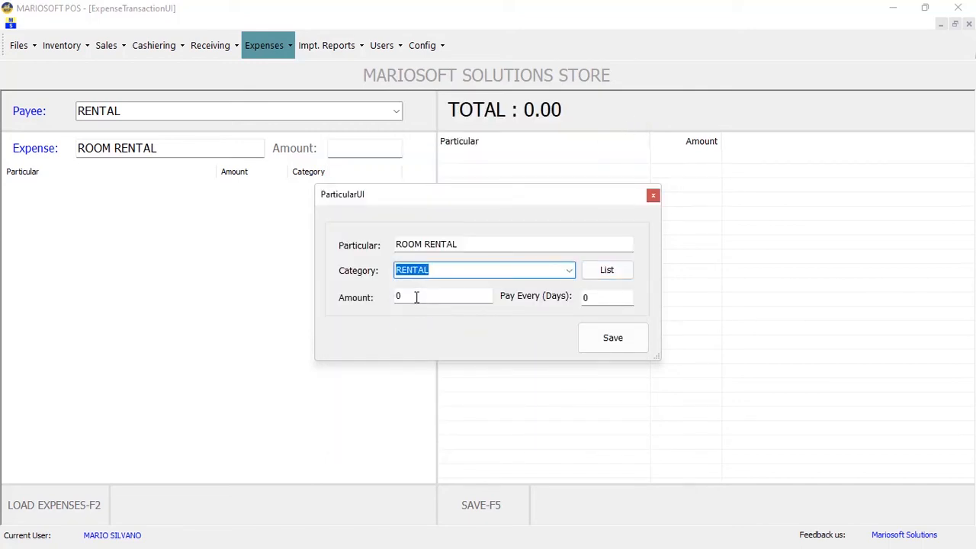
key(Tab)
click(423, 295)
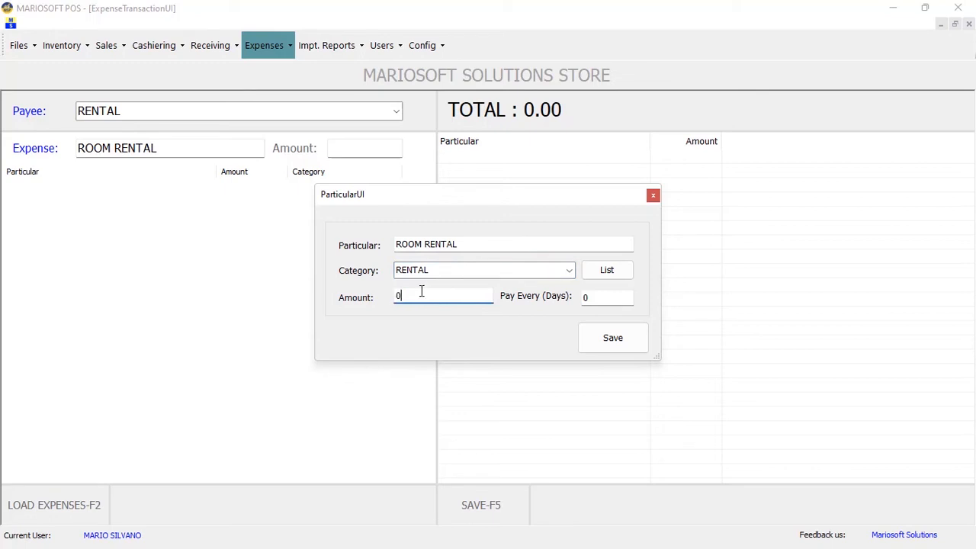
double_click(412, 297)
text(500)
click(611, 338)
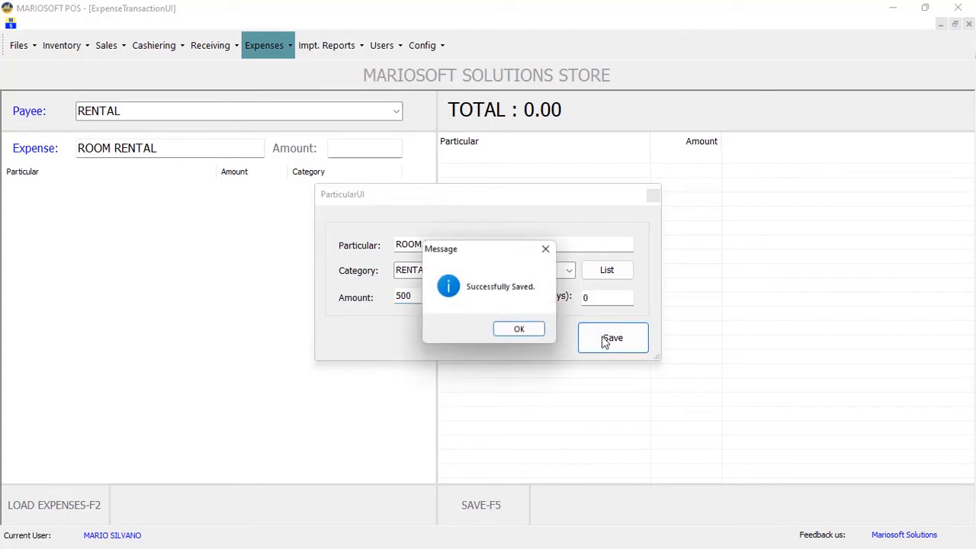
click(511, 331)
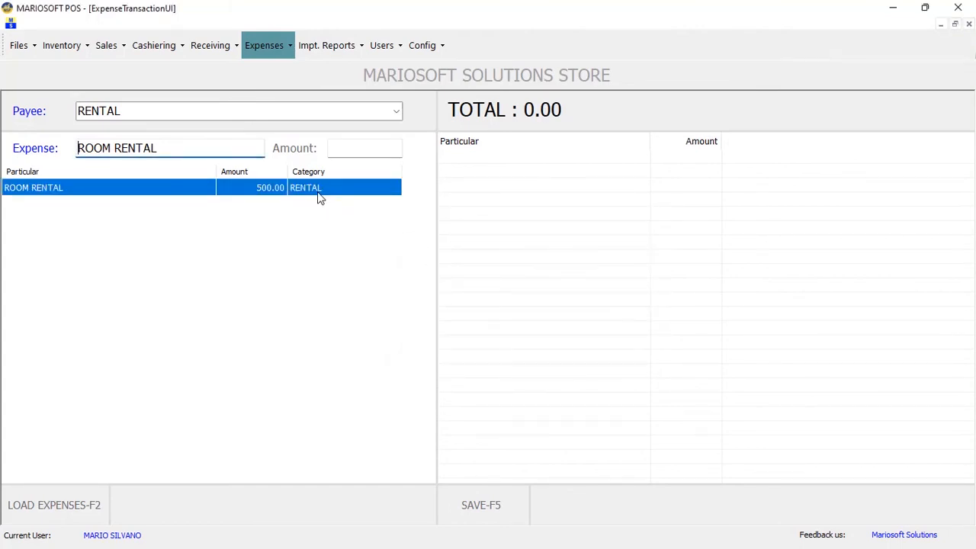
Add a 500 ROOM RENTAL expense line and save the payment to RENTAL
click(362, 148)
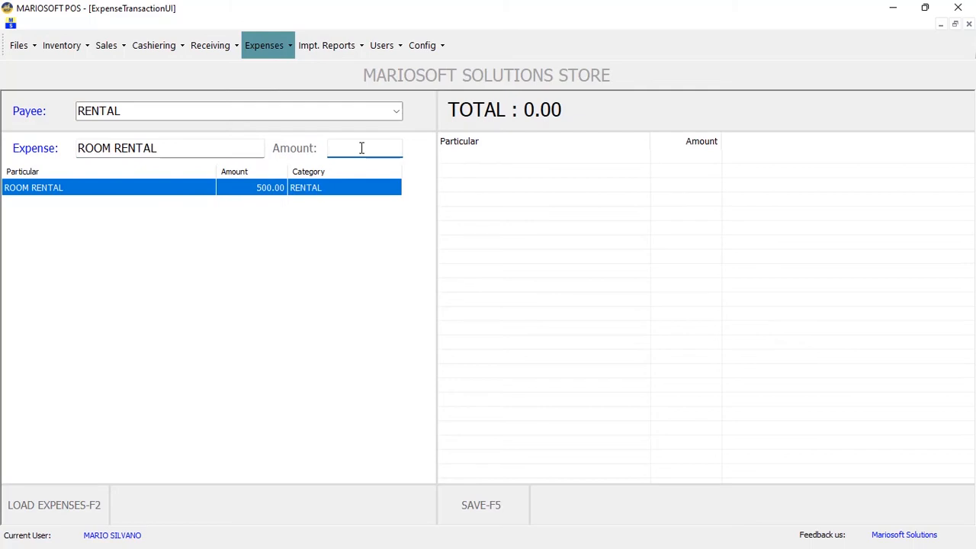
text(500)
key(Return)
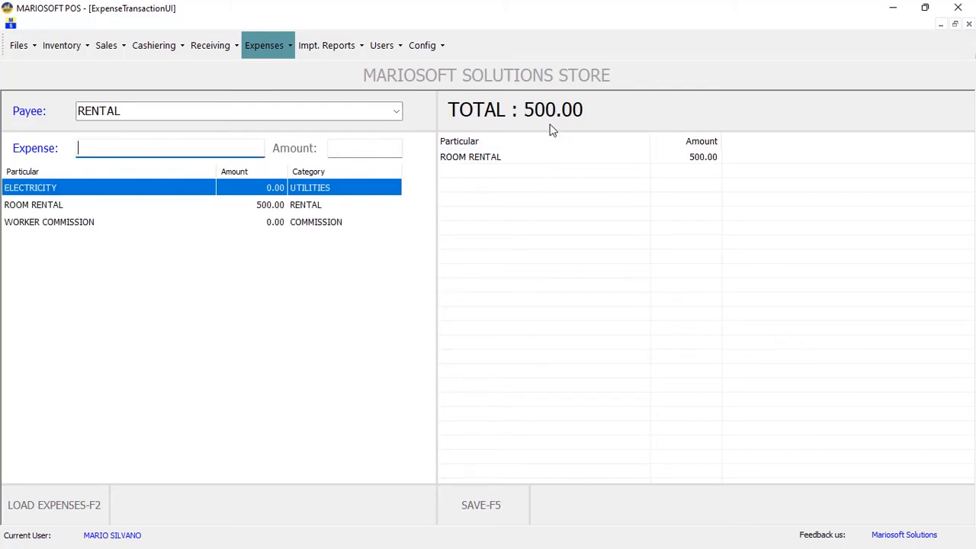
click(492, 160)
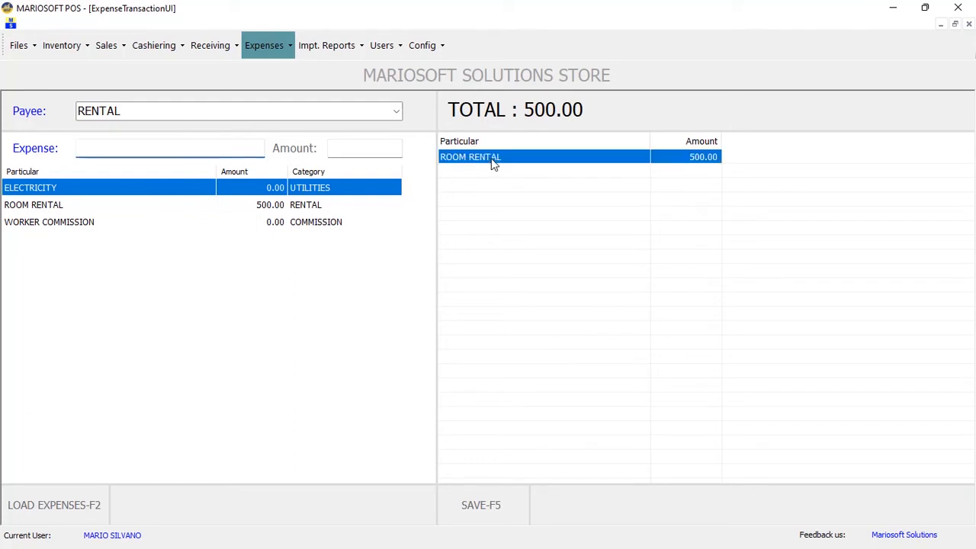
click(492, 503)
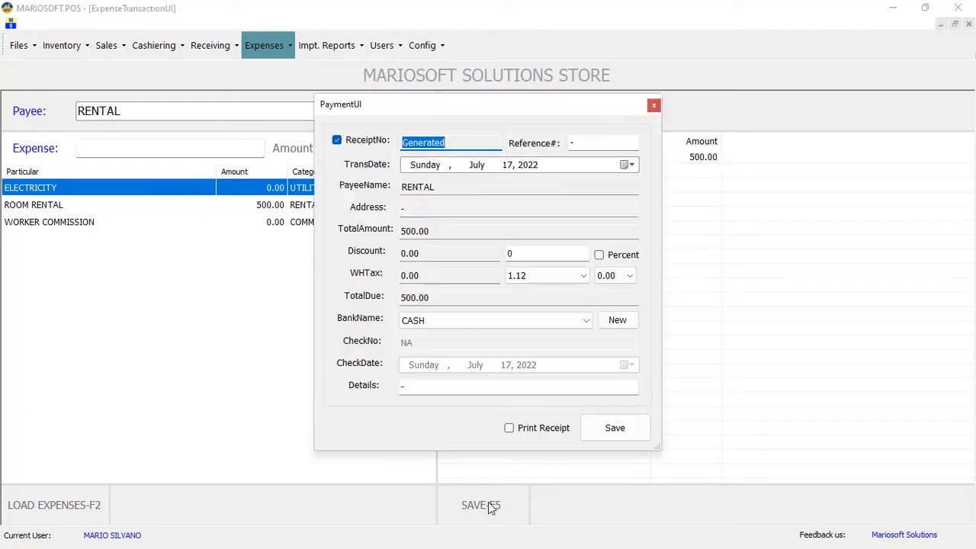
click(597, 431)
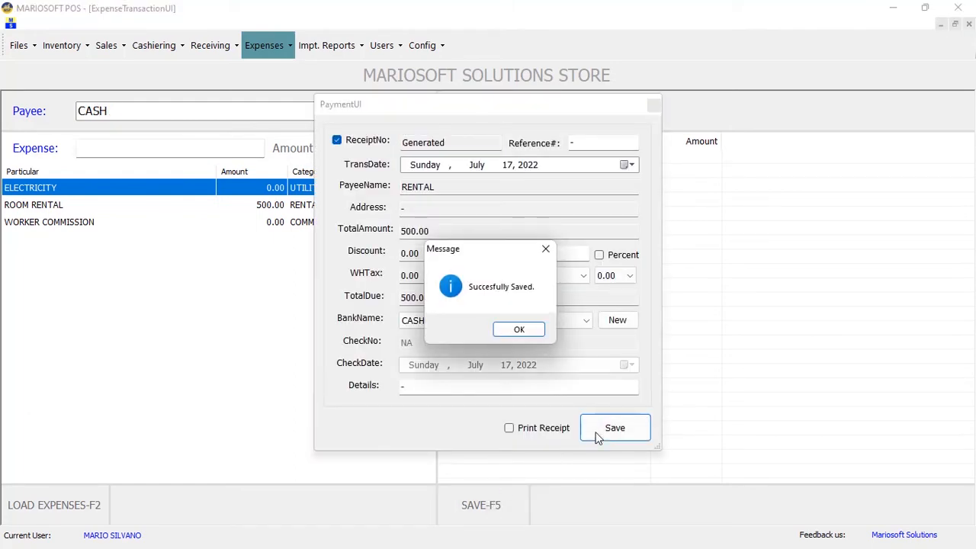
click(525, 333)
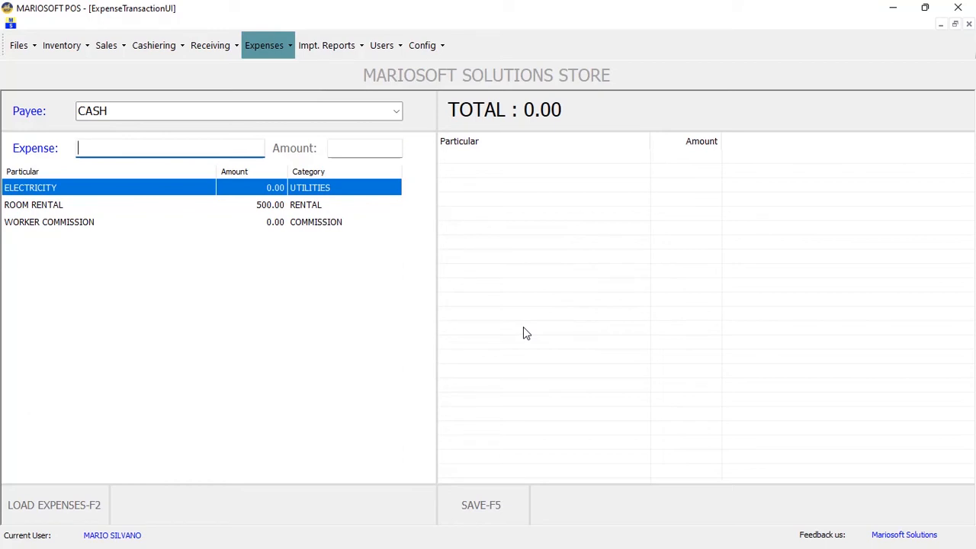
click(169, 47)
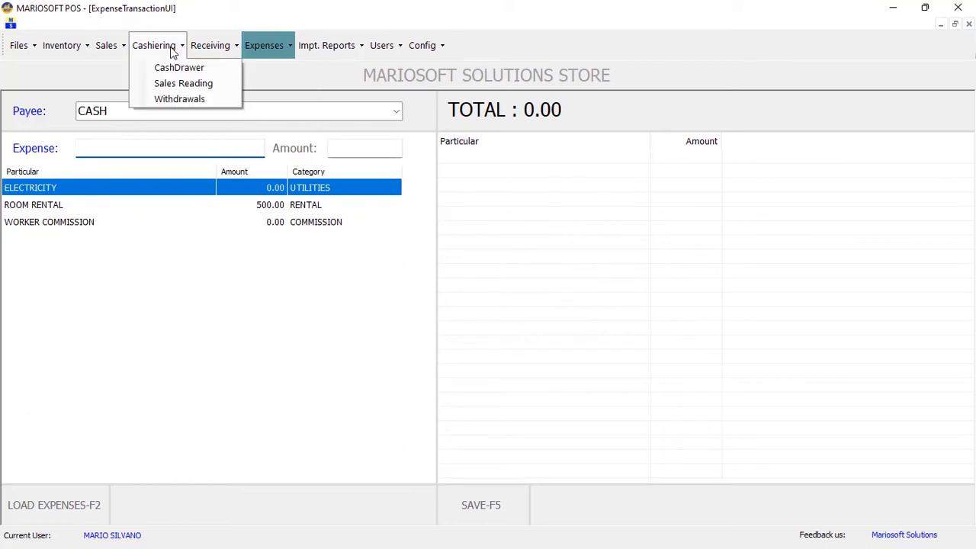
click(178, 68)
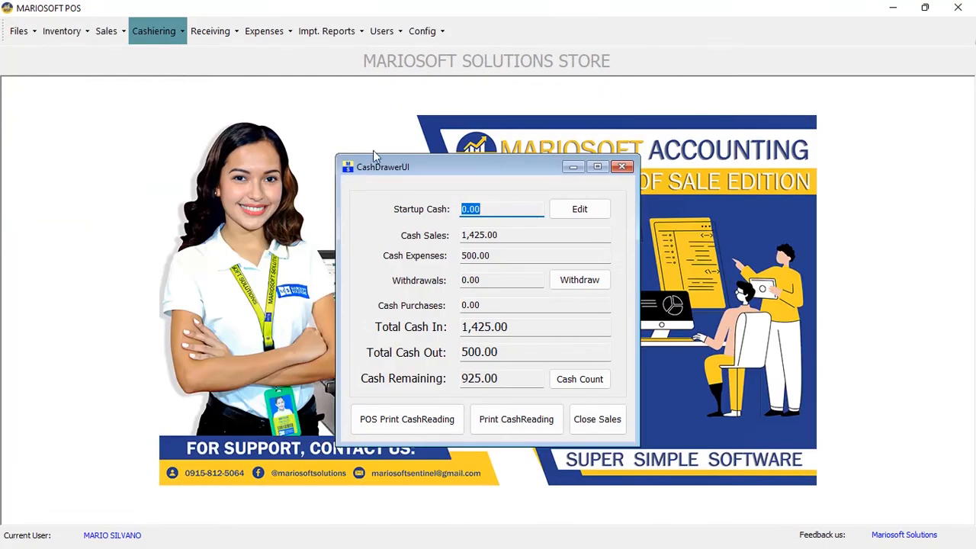
drag(444, 168, 433, 118)
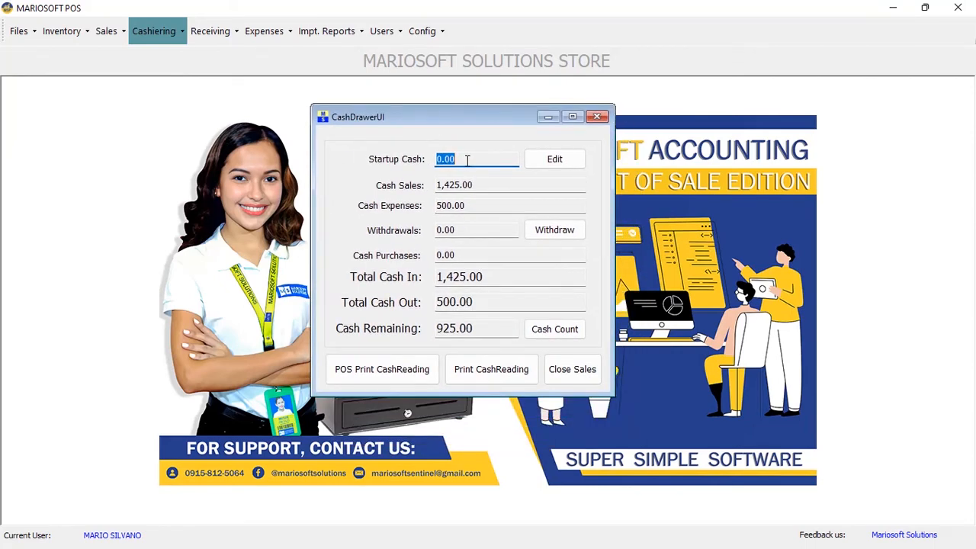
click(535, 160)
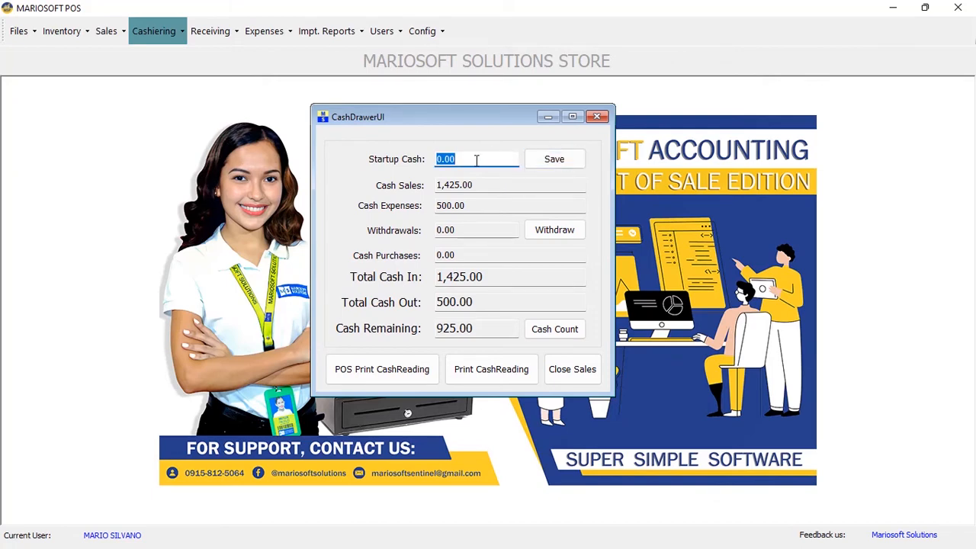
text(500)
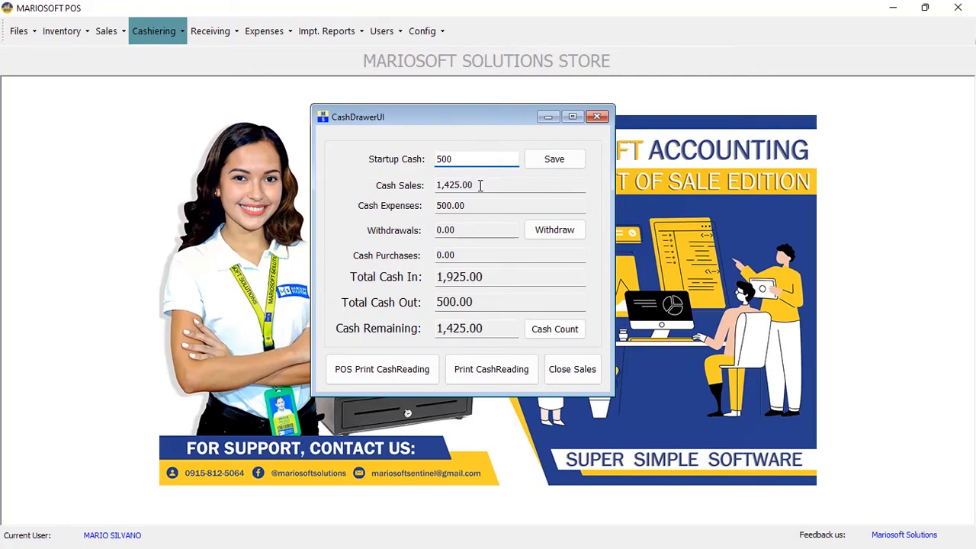
click(479, 184)
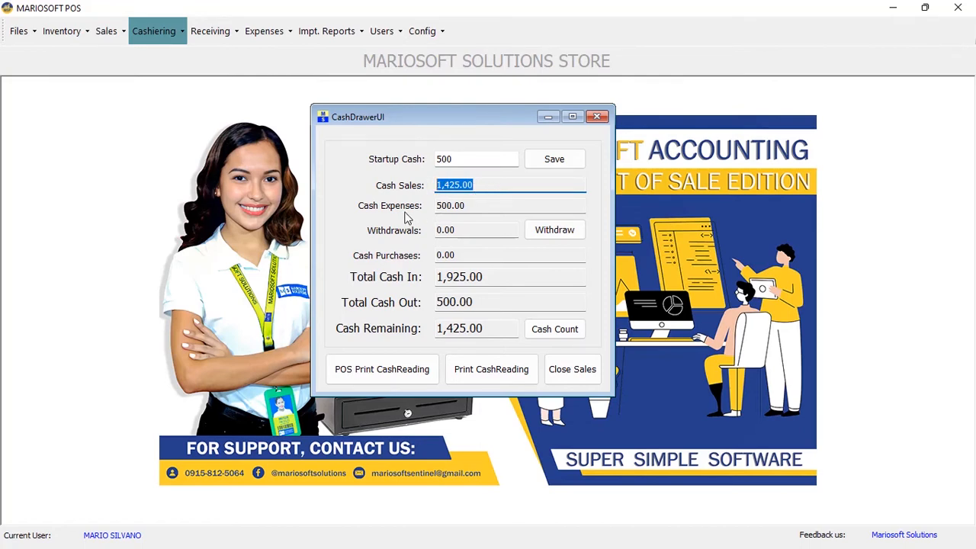
click(480, 203)
click(472, 229)
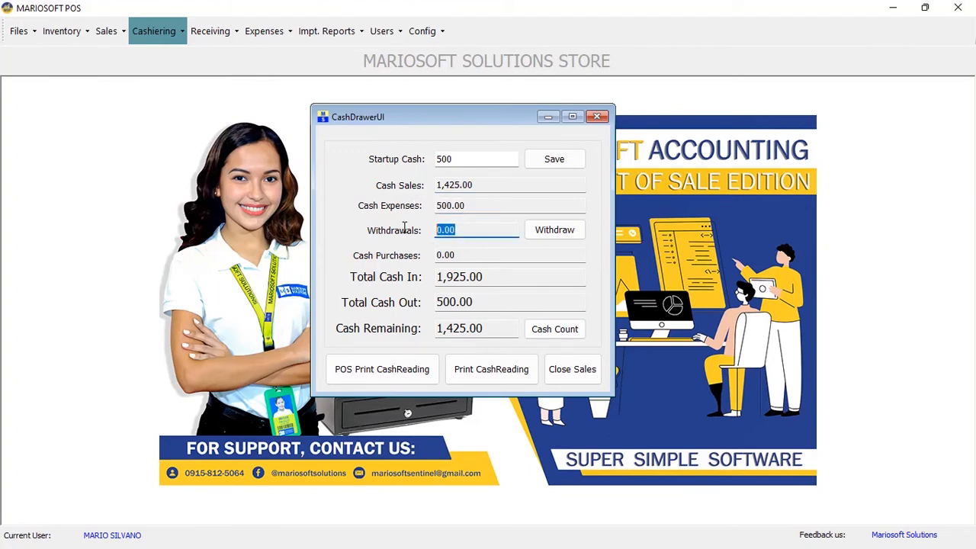
Withdraw 500 from the cash drawer with the reason FAIR
click(545, 236)
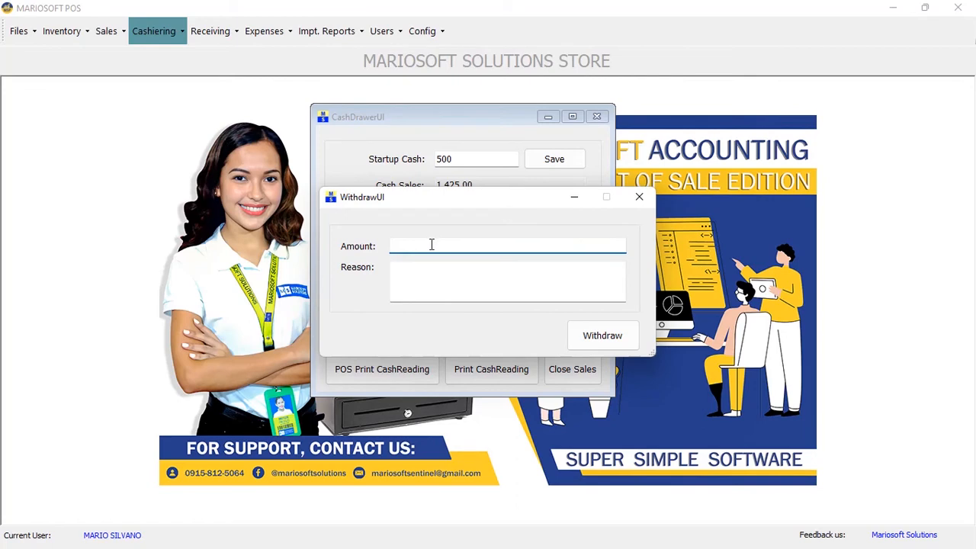
text(500)
click(406, 278)
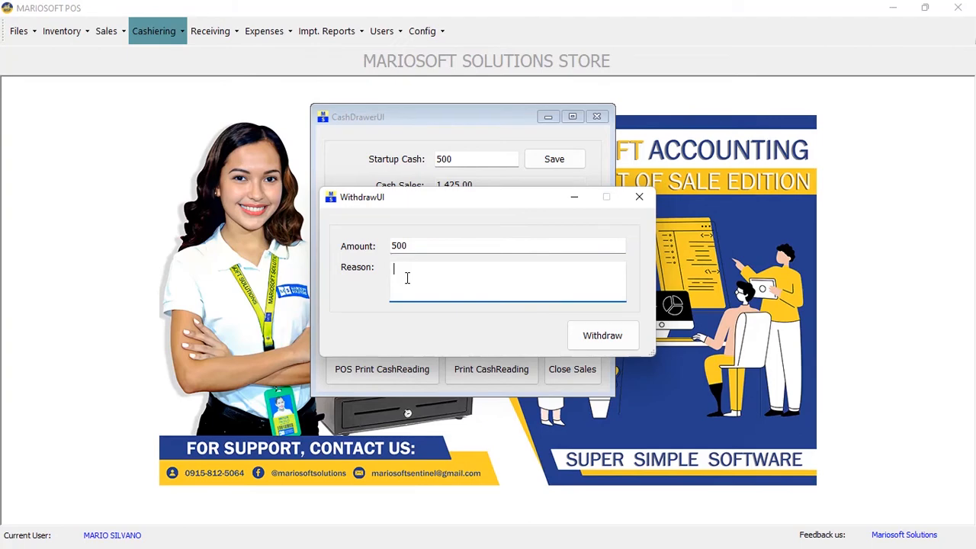
text(FAIR)
click(614, 337)
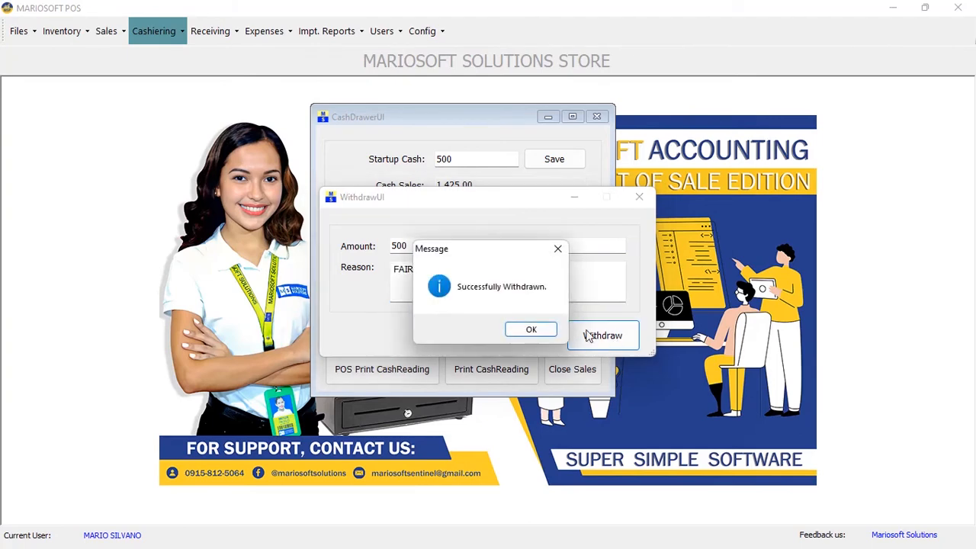
click(531, 329)
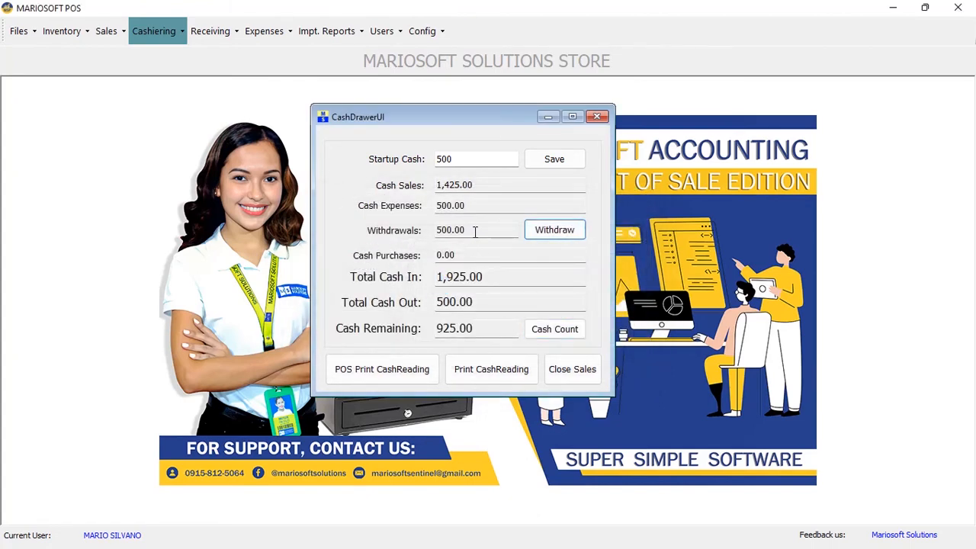
Review the updated totals: 500.00 withdrawals, 1,925.00 cash in, 925.00 cash remaining
drag(475, 232, 421, 230)
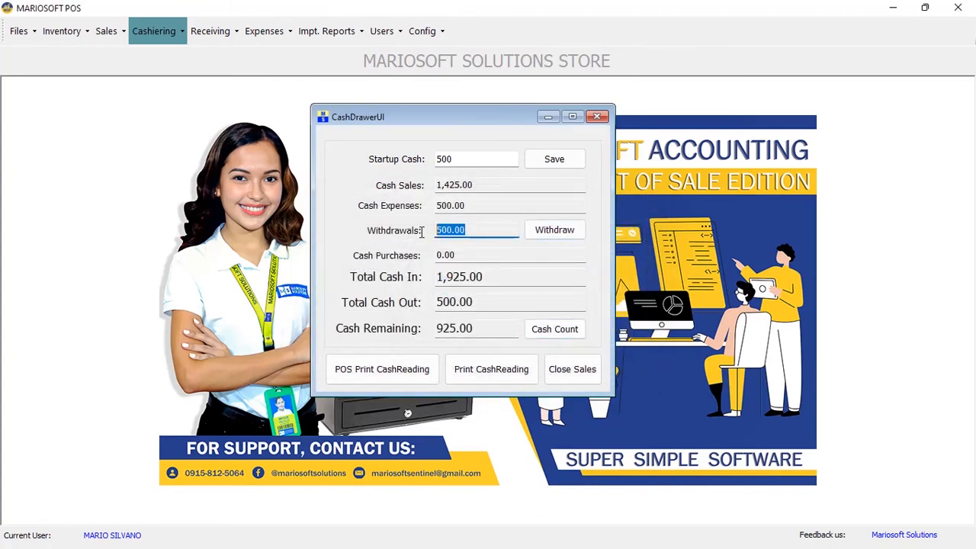
double_click(465, 254)
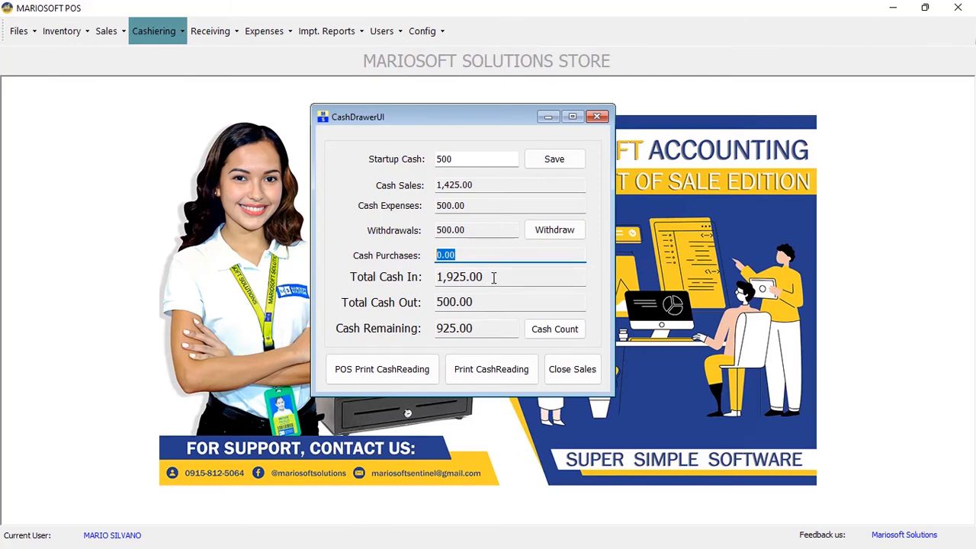
drag(493, 279, 421, 279)
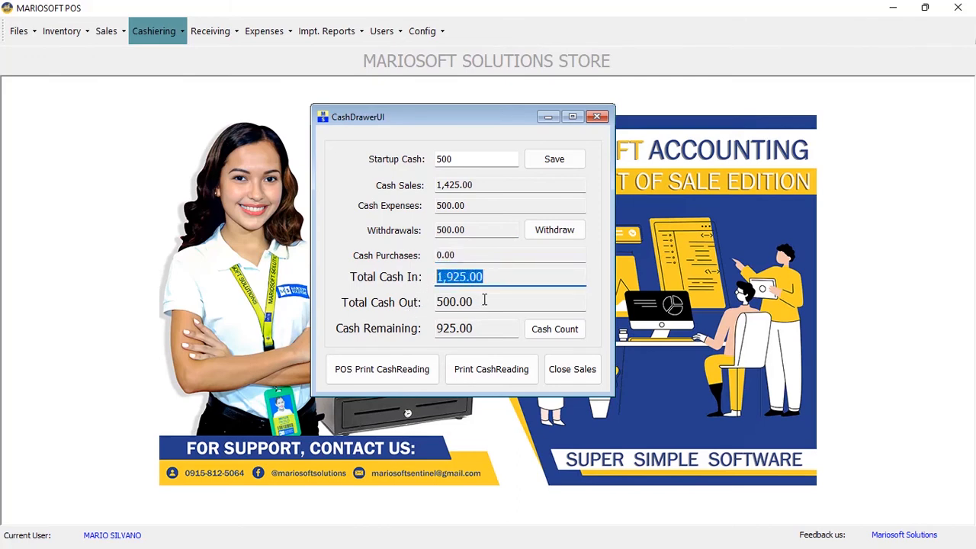
drag(483, 301, 427, 302)
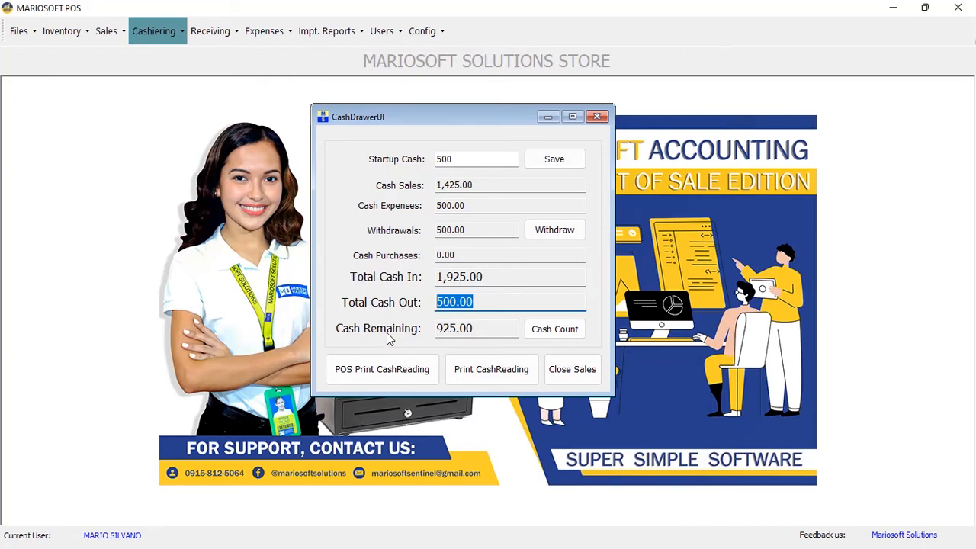
drag(484, 327, 423, 328)
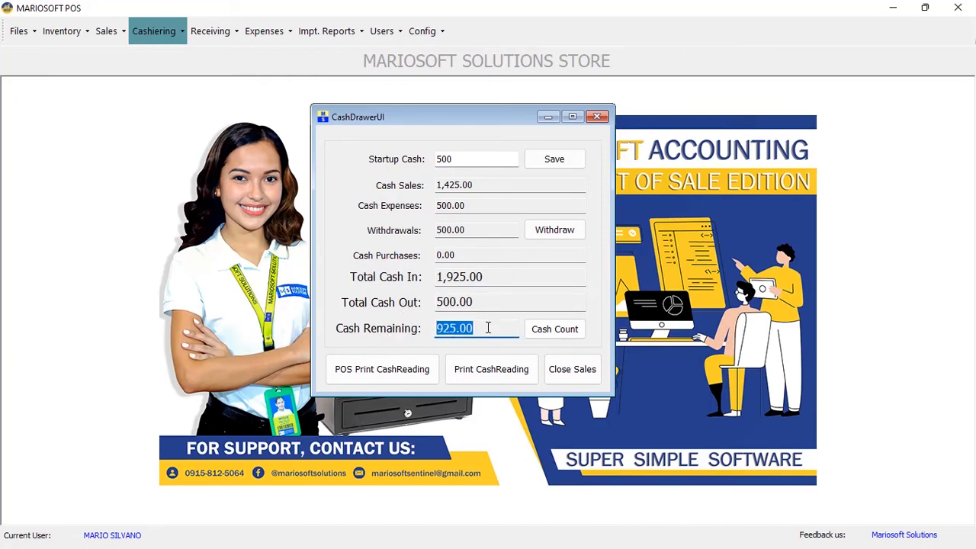
Enter a cash count of 1 P500, 4 P100, 1 P20 and 1 P5
click(567, 332)
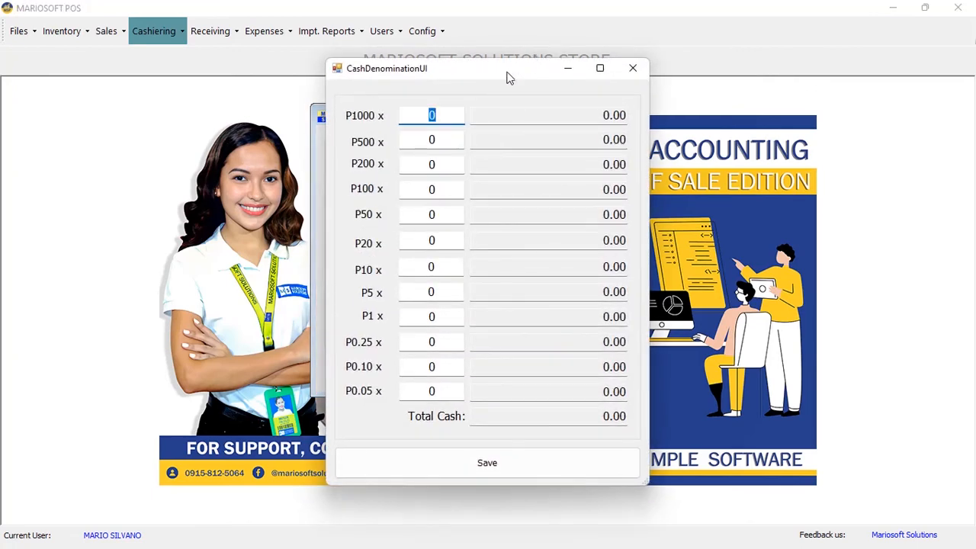
drag(488, 80, 785, 65)
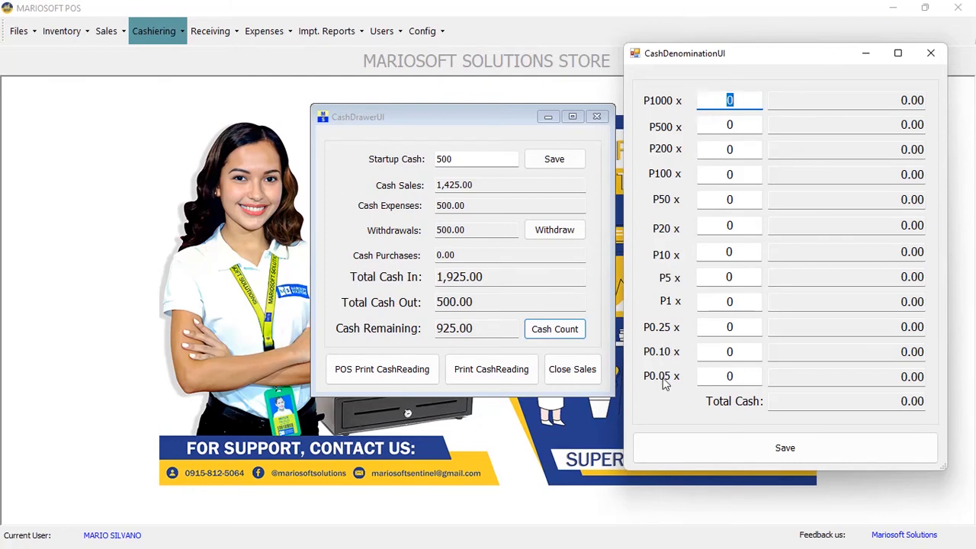
click(735, 125)
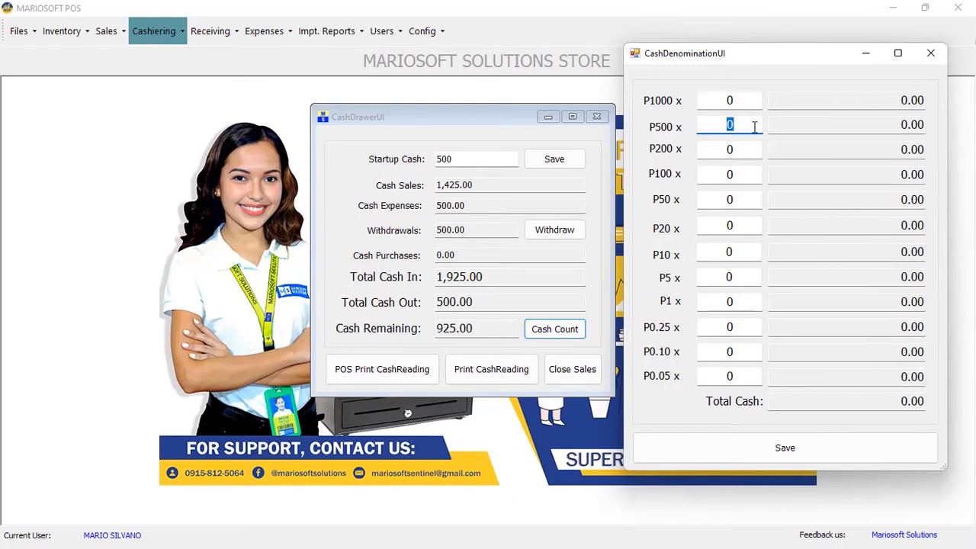
text(1)
click(719, 174)
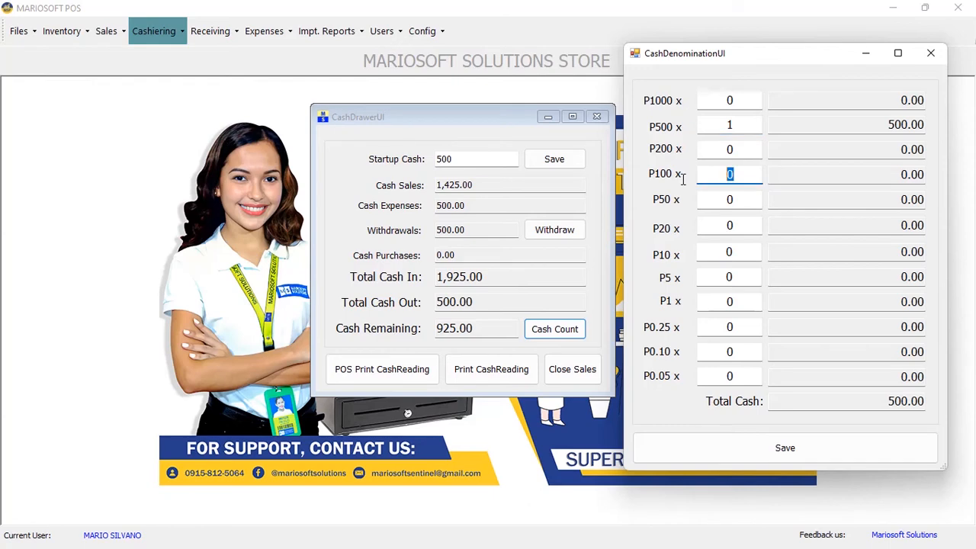
text(4)
click(736, 222)
text(1)
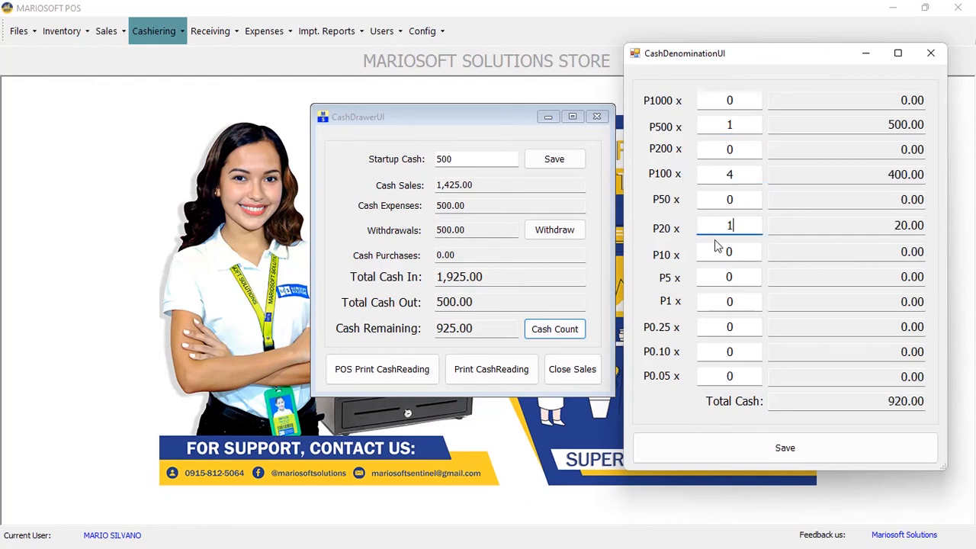
click(737, 277)
text(1)
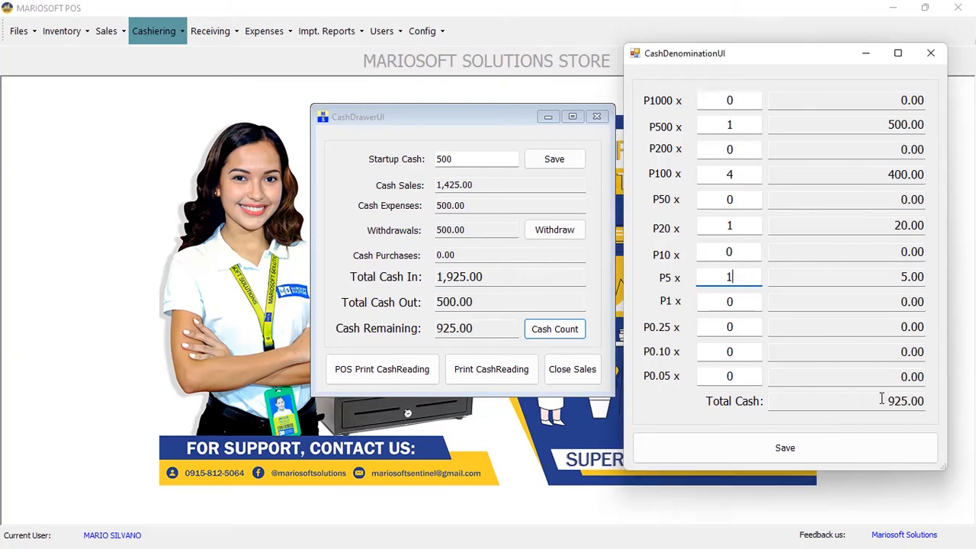
Save the 925.00 cash count and close the cash drawer window
click(834, 460)
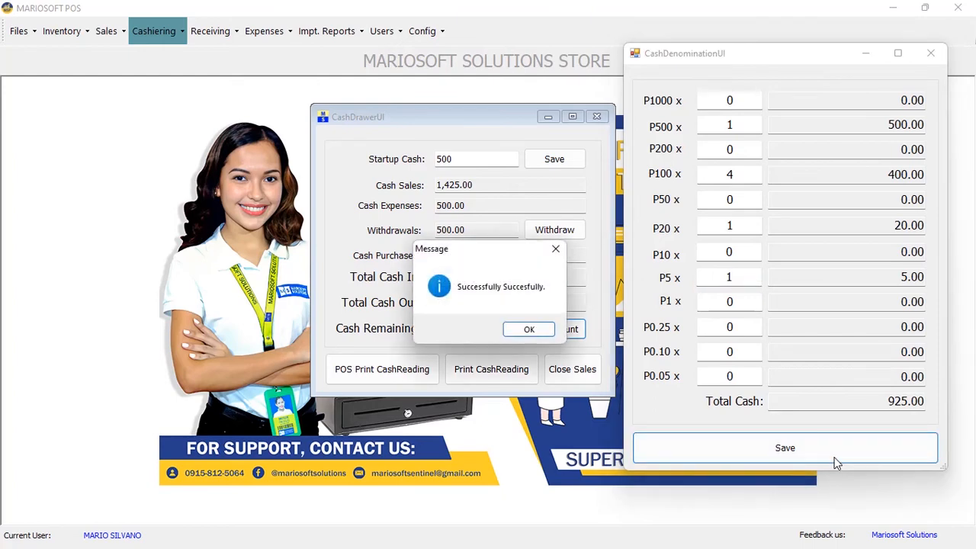
click(529, 329)
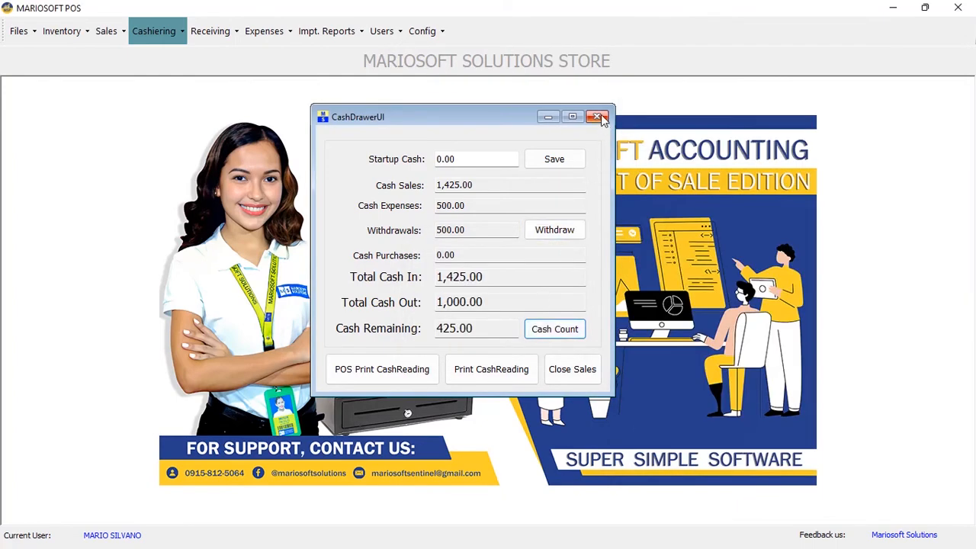
click(598, 116)
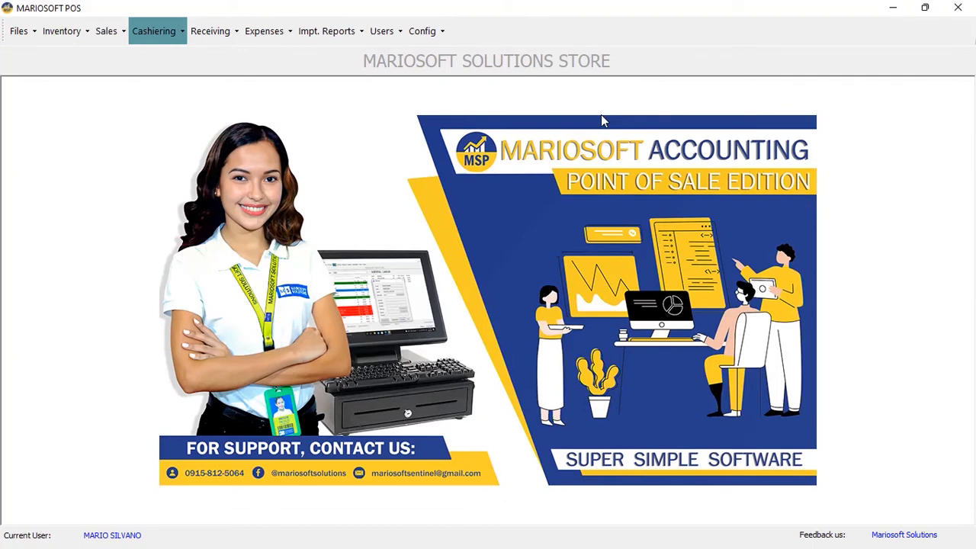
Generate the Item Profits report for the BISCUIT category
click(324, 38)
click(328, 60)
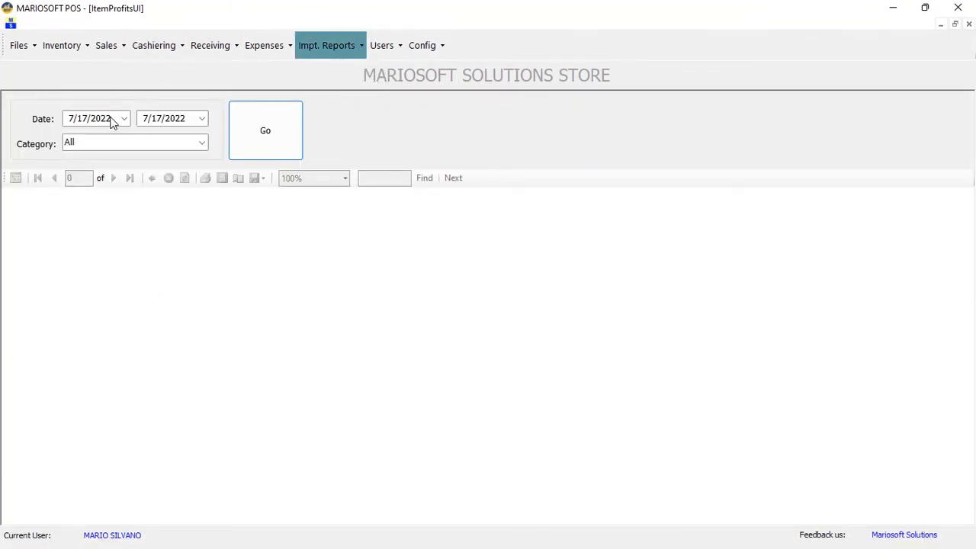
click(202, 144)
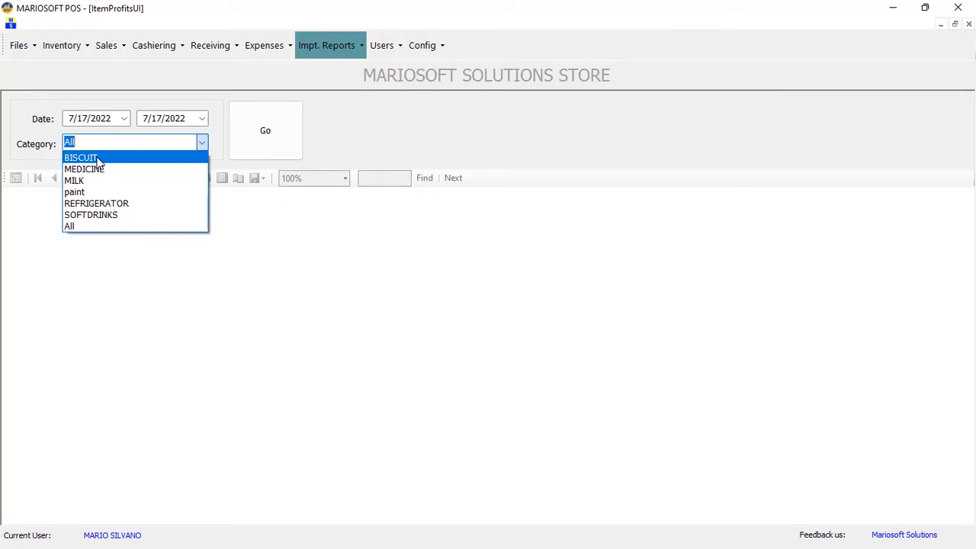
click(96, 158)
click(268, 137)
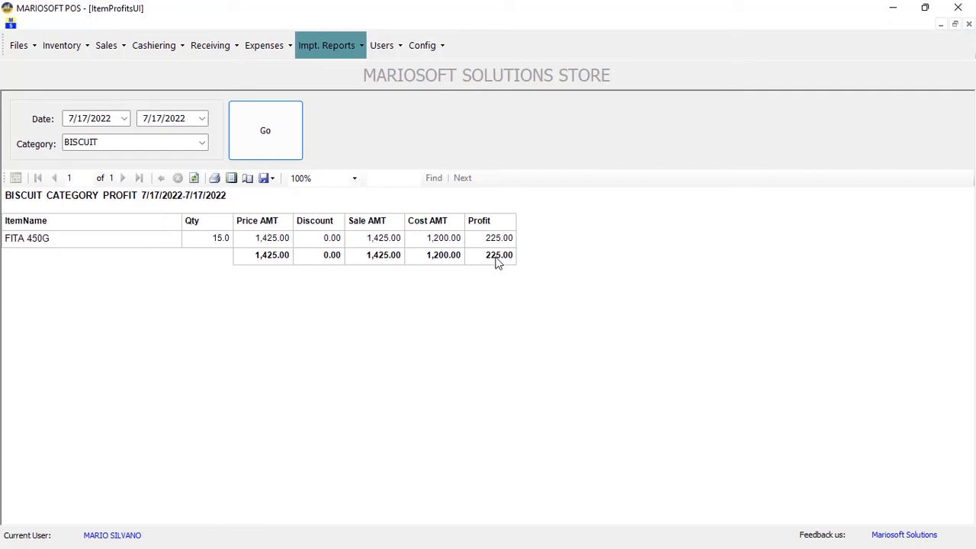
Regenerate the item profit report for MEDICINE, then for MILK
click(203, 142)
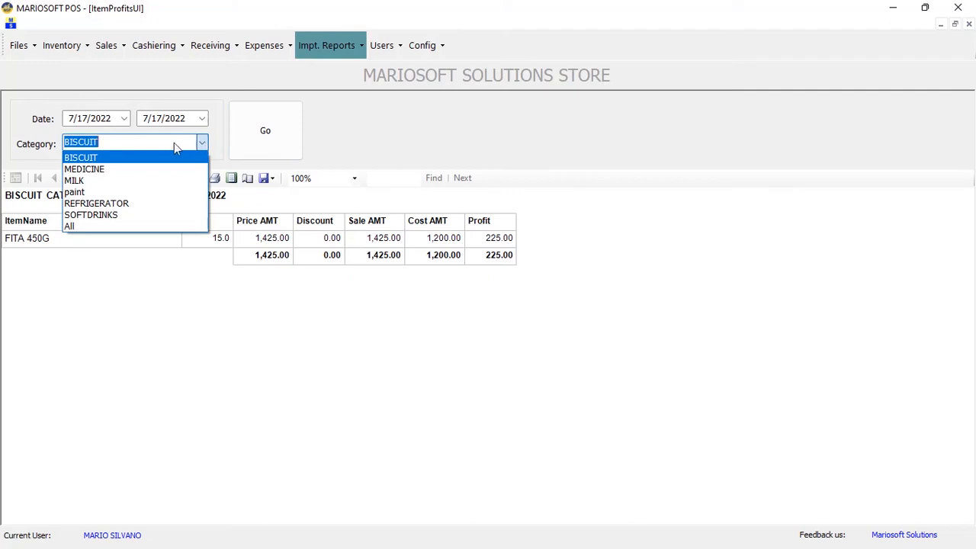
click(114, 168)
click(253, 142)
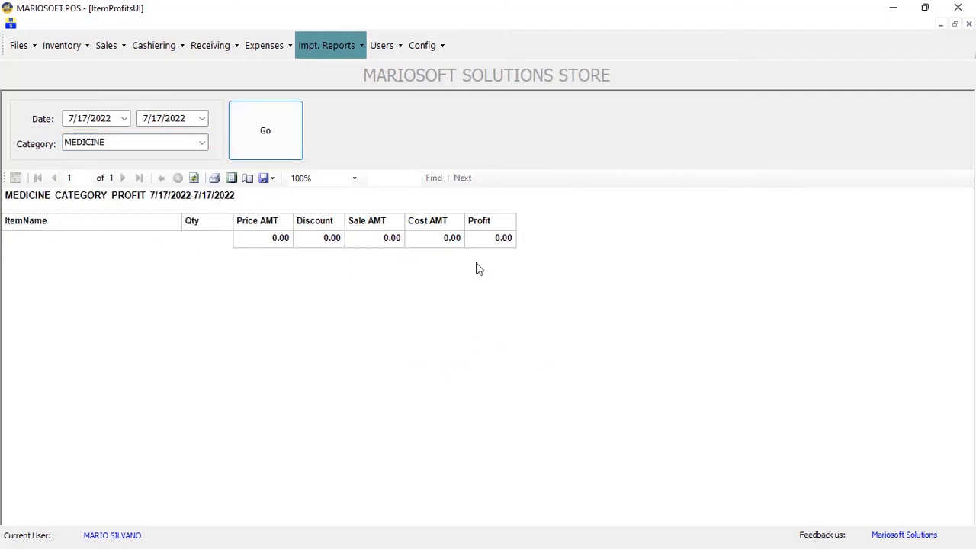
click(203, 143)
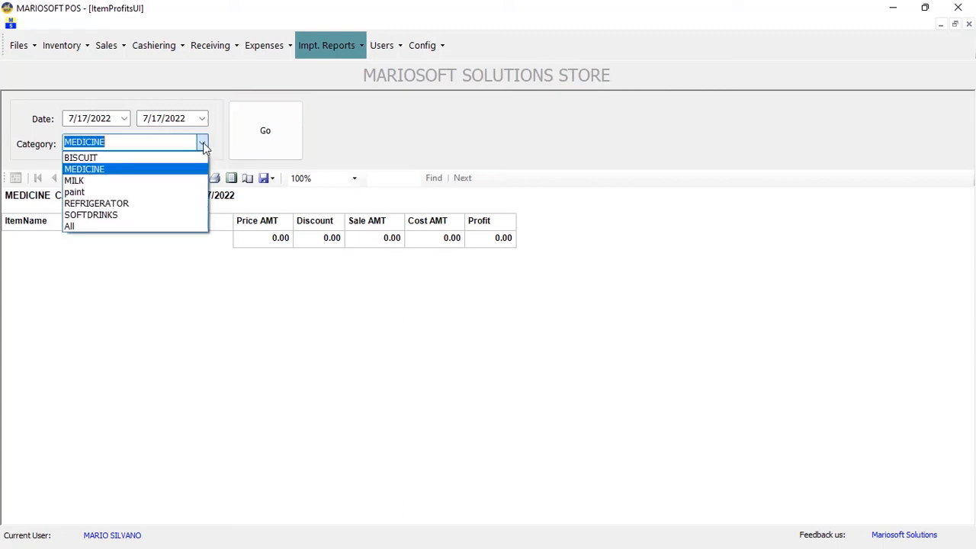
click(116, 183)
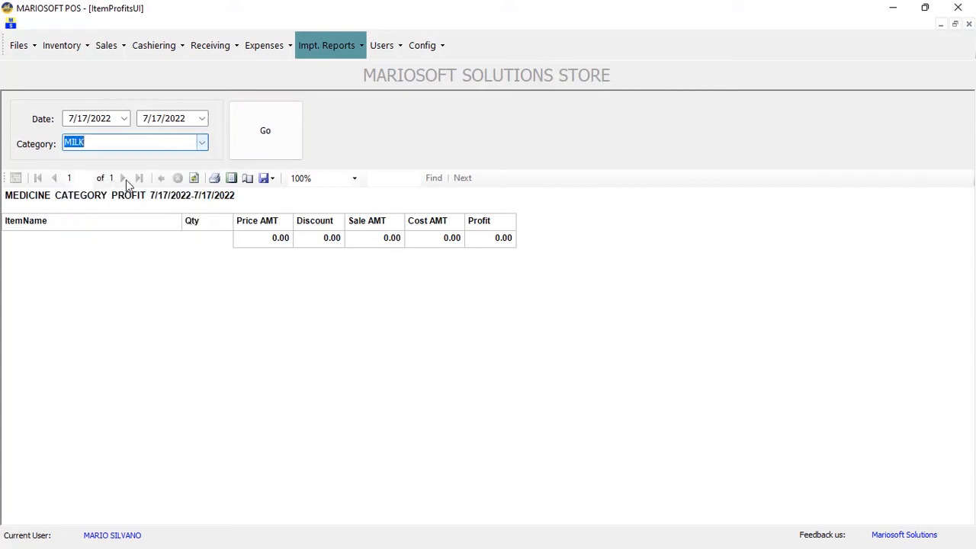
click(248, 144)
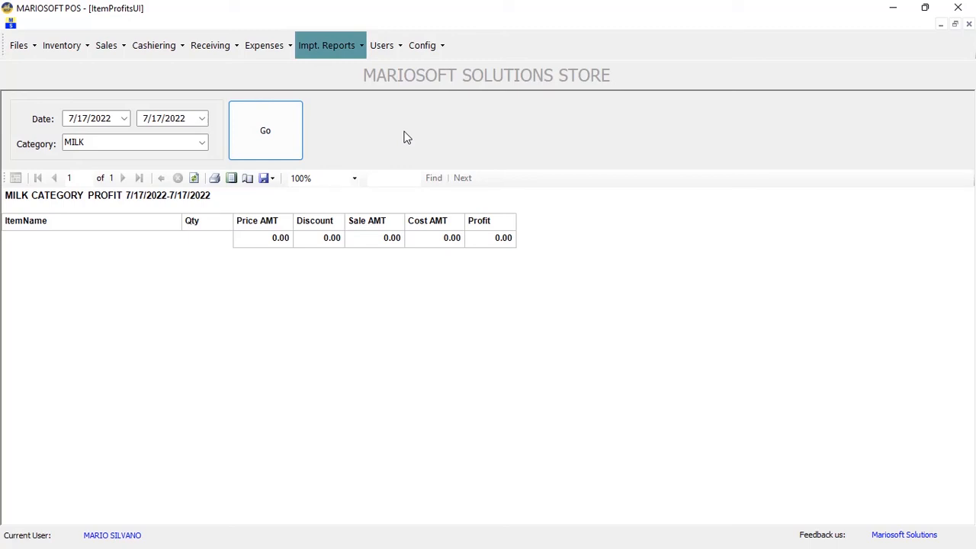
Load the grid of existing user accounts
click(383, 48)
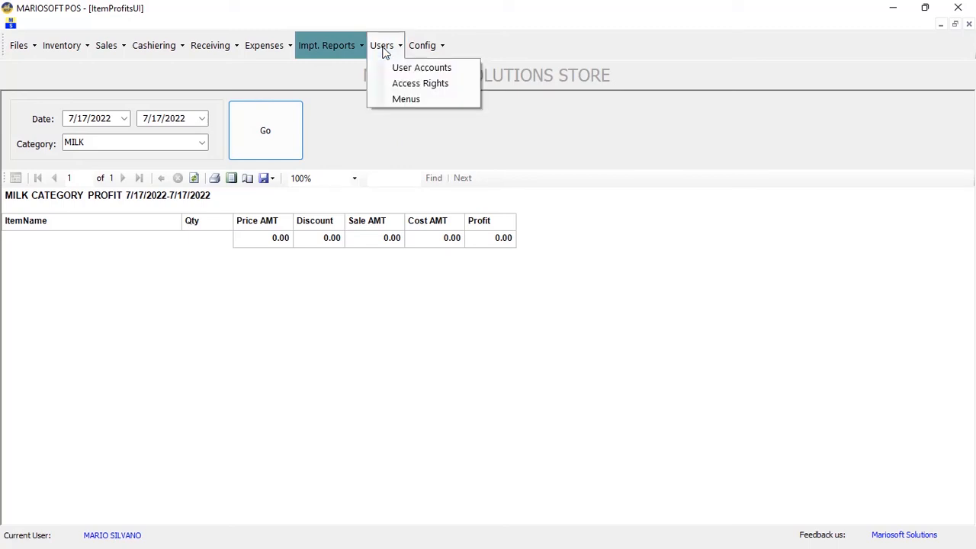
click(388, 70)
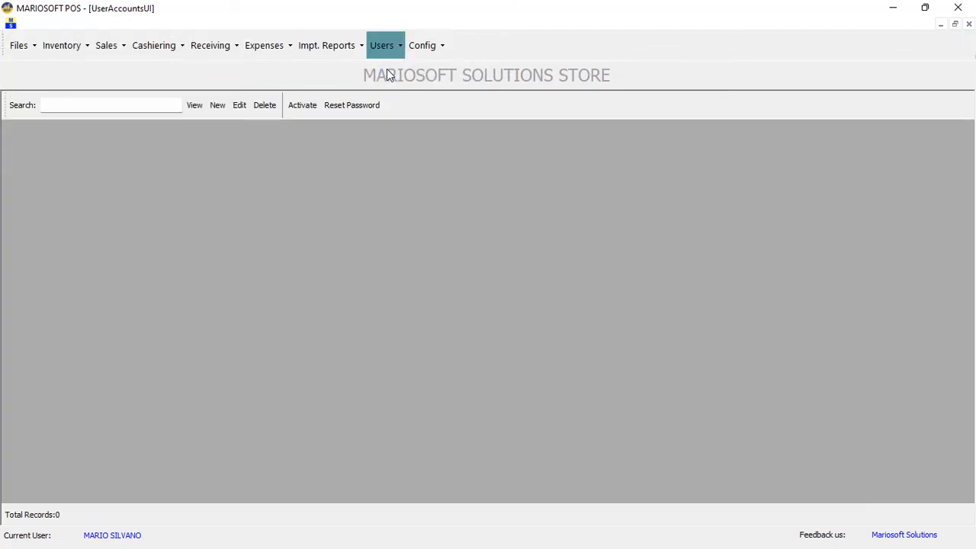
click(195, 105)
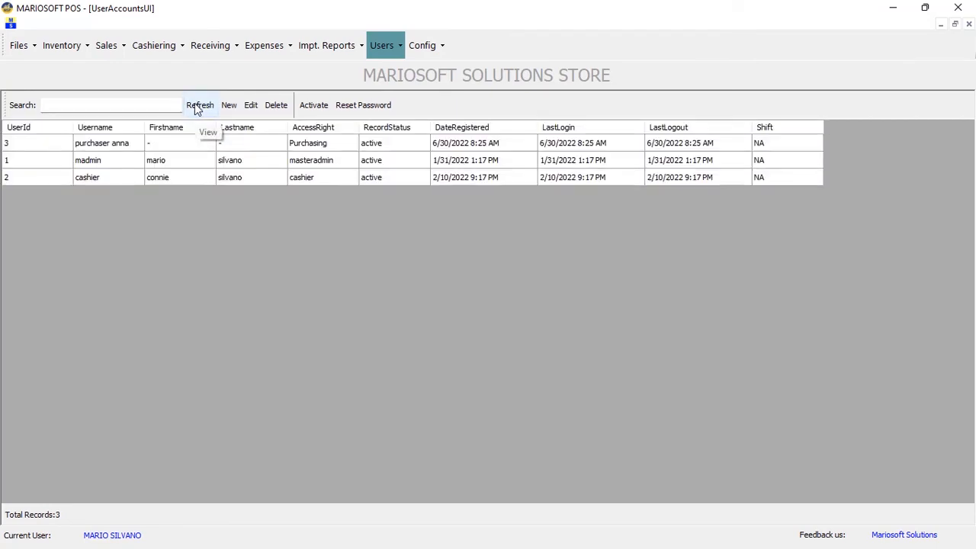
Review the madmin, purchaser anna and cashier accounts, then start a blank new-user form
click(234, 179)
click(234, 162)
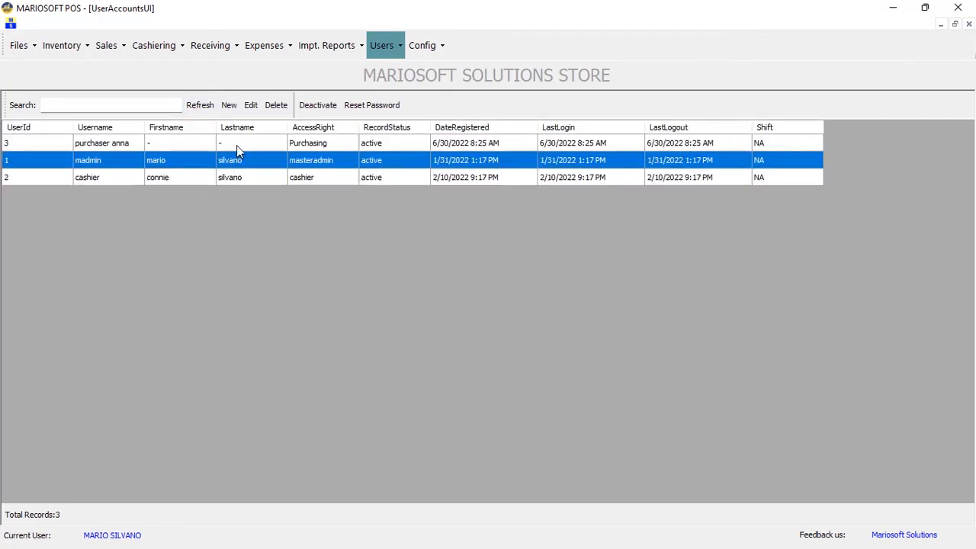
click(236, 145)
click(232, 178)
click(235, 162)
click(239, 145)
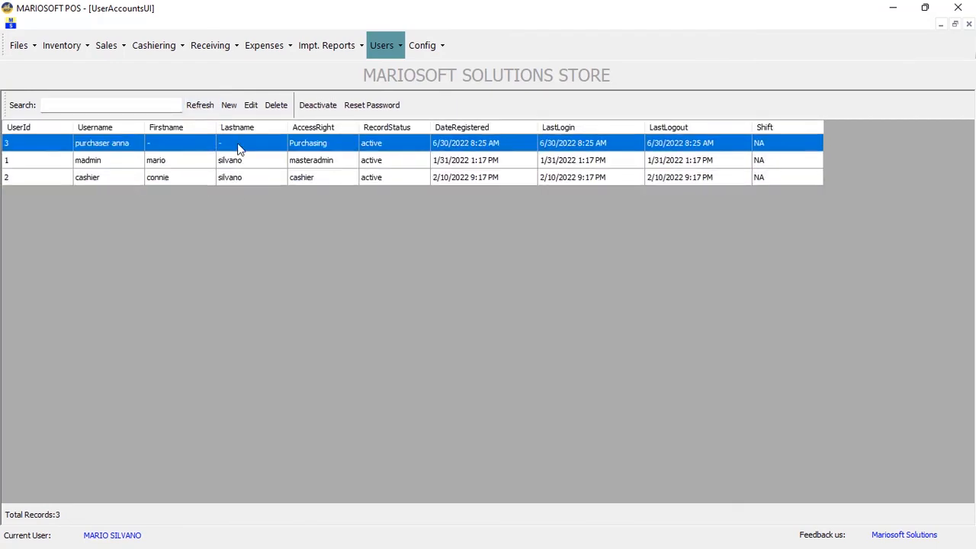
click(235, 178)
click(236, 162)
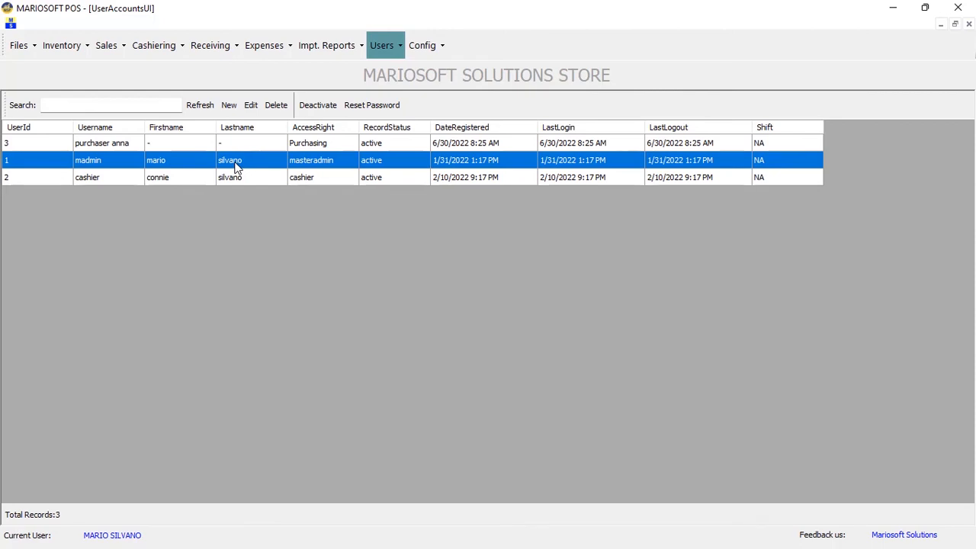
click(230, 107)
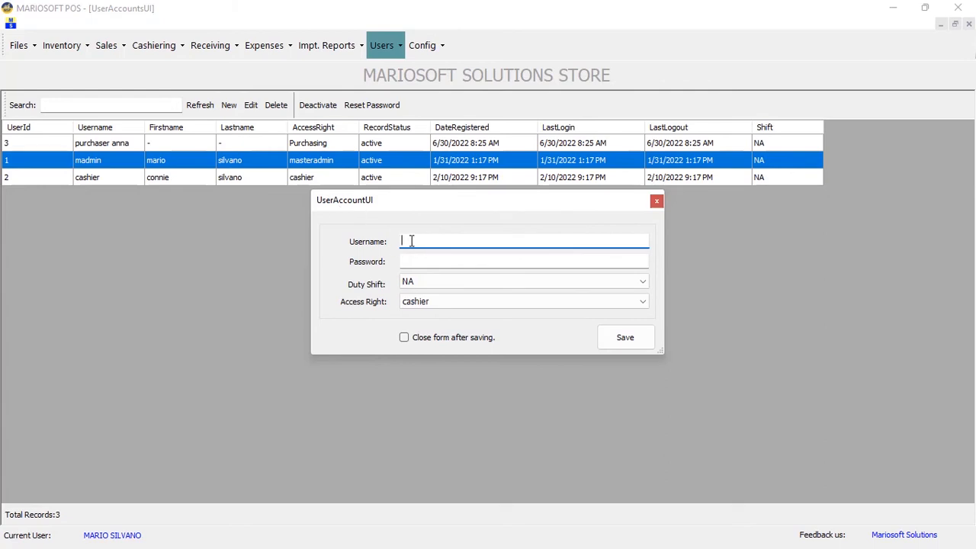
Enter username JOY with a password, AM SHIFT duty shift and staff access right
text(JOY)
click(429, 261)
text(***)
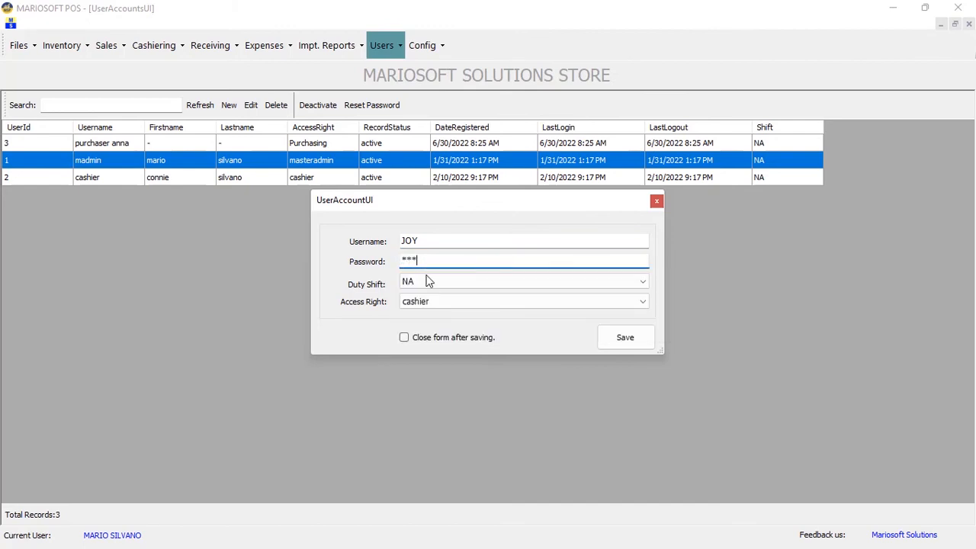
click(427, 281)
click(418, 305)
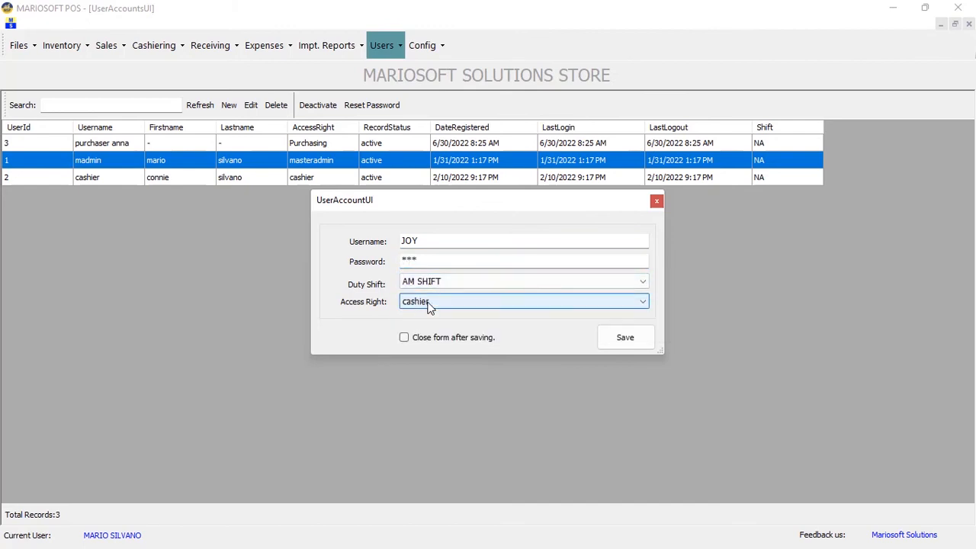
click(428, 302)
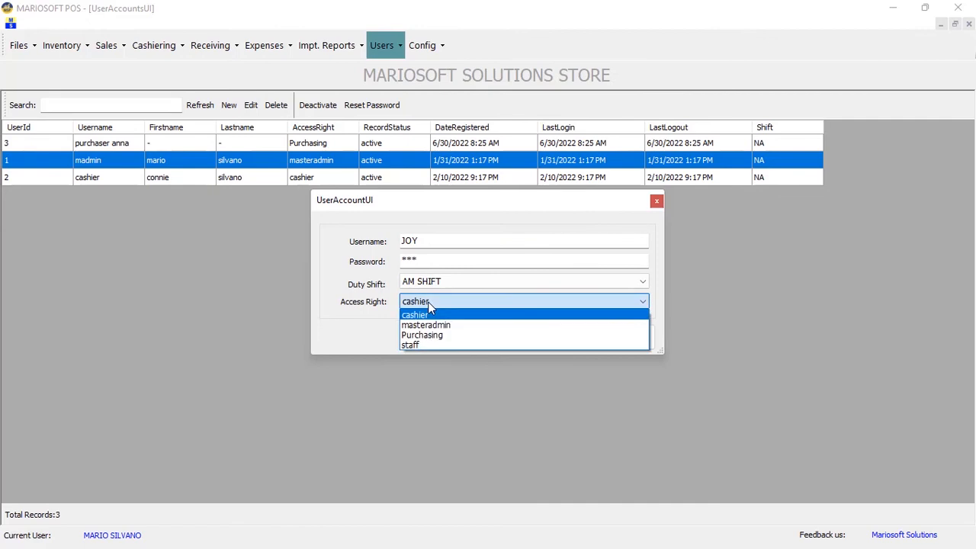
click(414, 343)
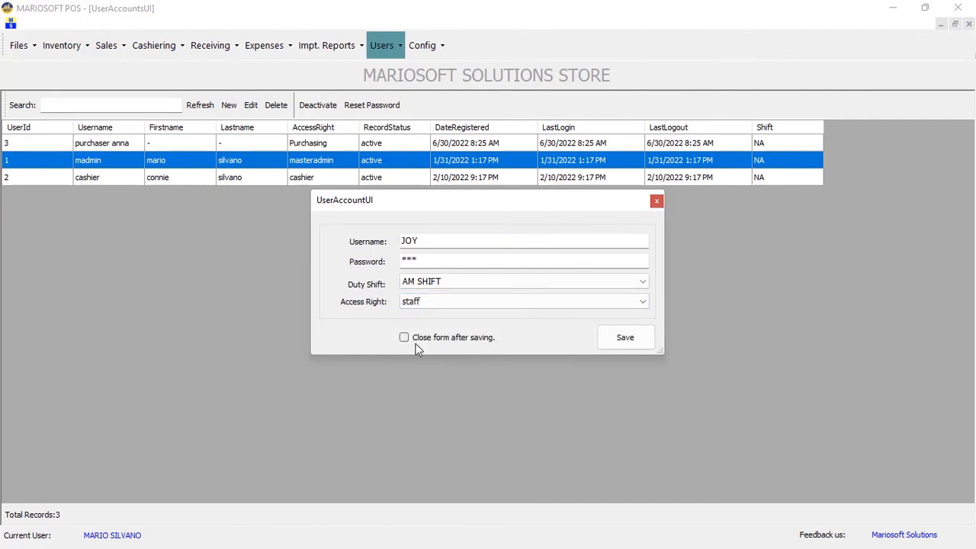
Save the new user JOY, confirm the success message and close the form
click(634, 340)
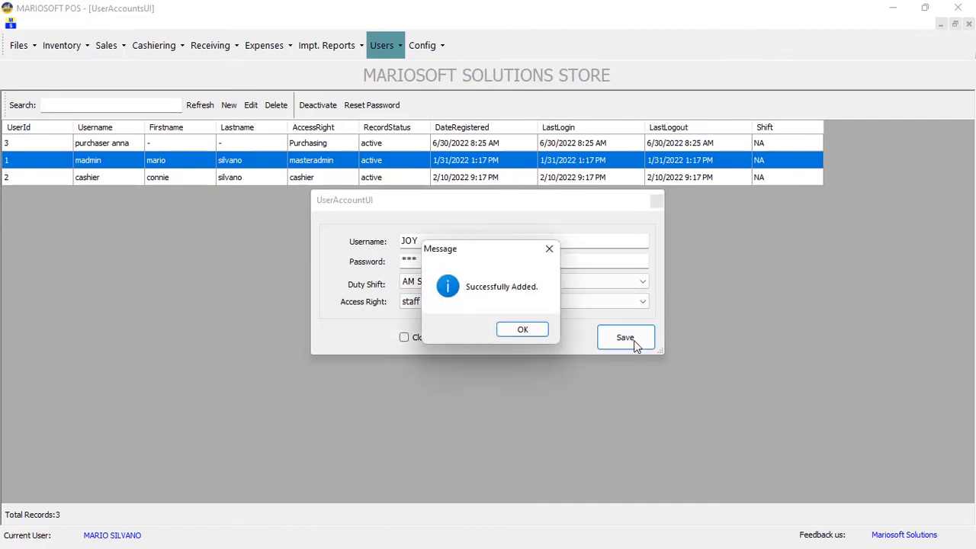
click(540, 332)
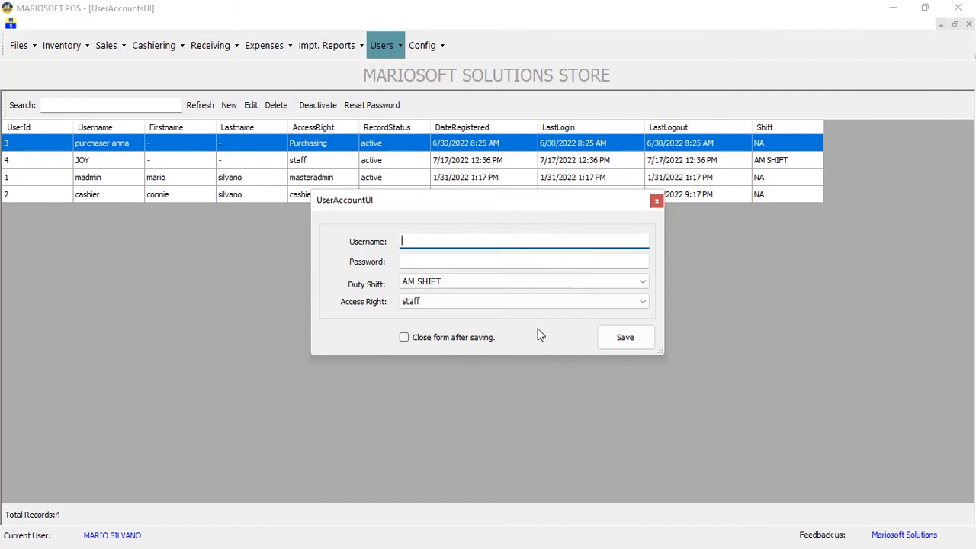
click(656, 202)
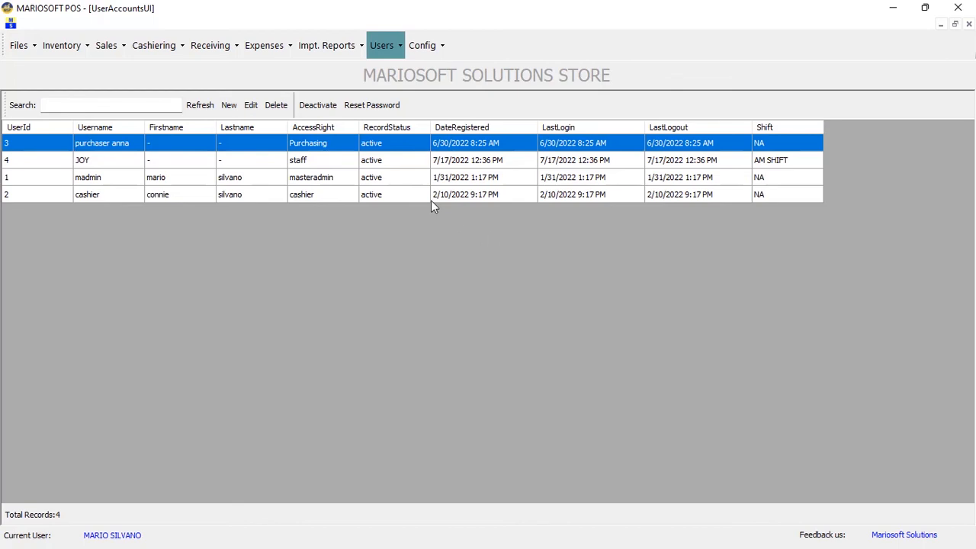
Open the Access Rights setup and select the staff access right
click(382, 52)
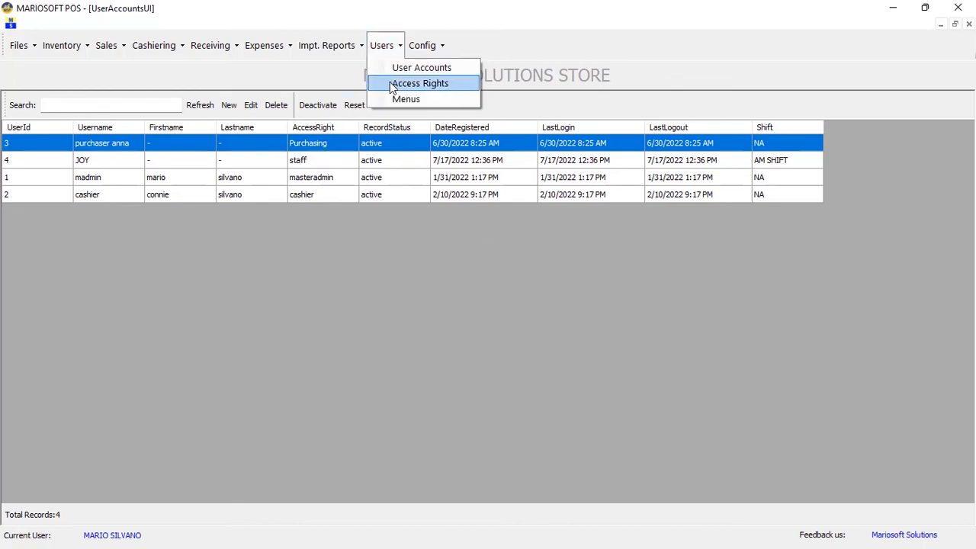
click(392, 84)
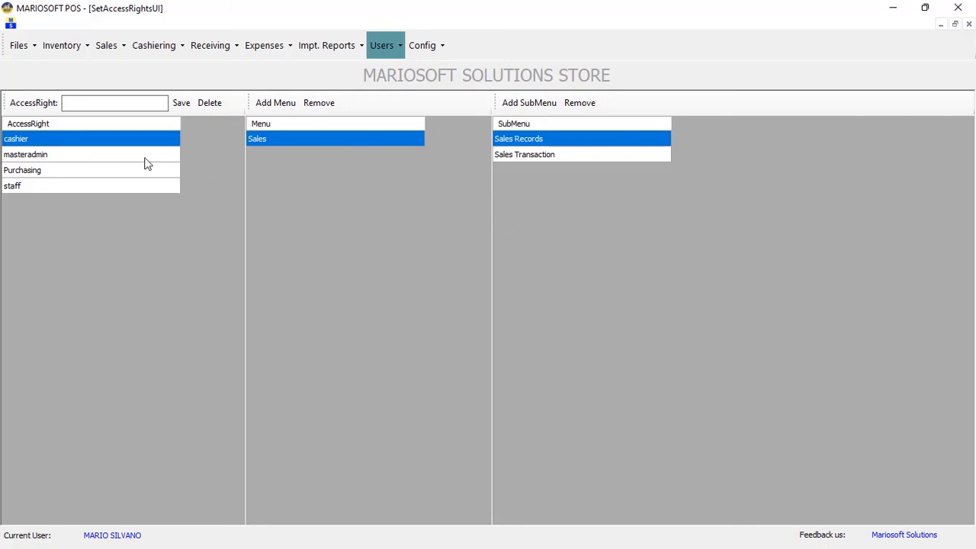
click(74, 186)
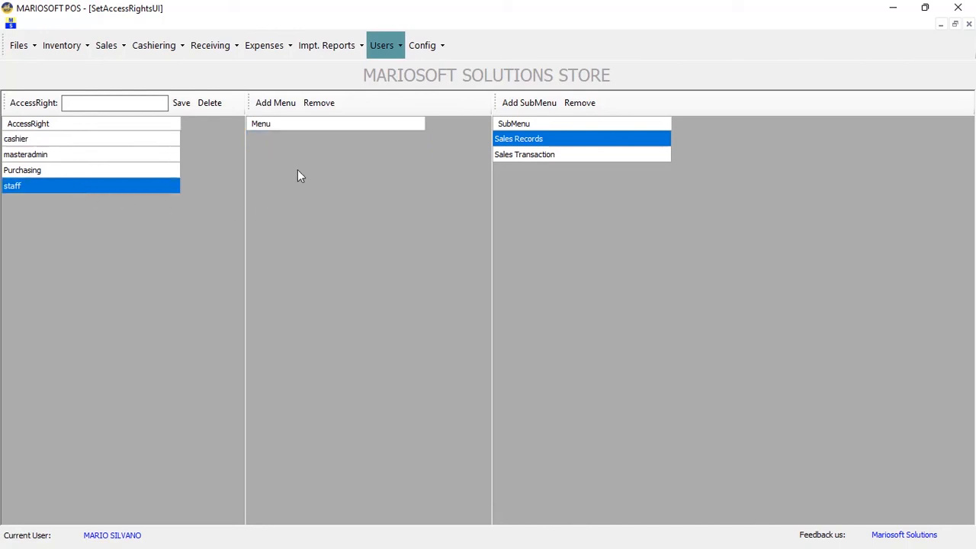
Grant the staff access right the Files and Sales menus
click(278, 106)
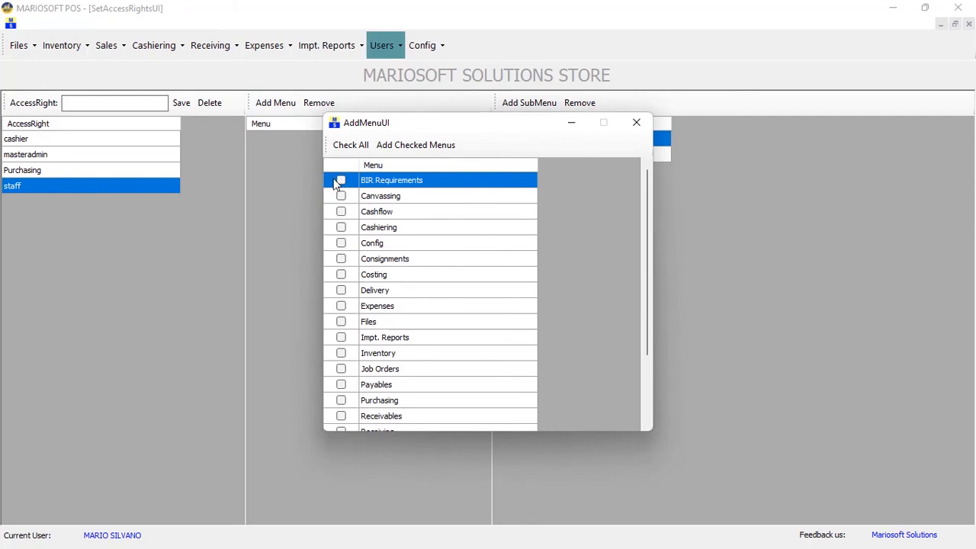
scroll(340, 272, down, 2)
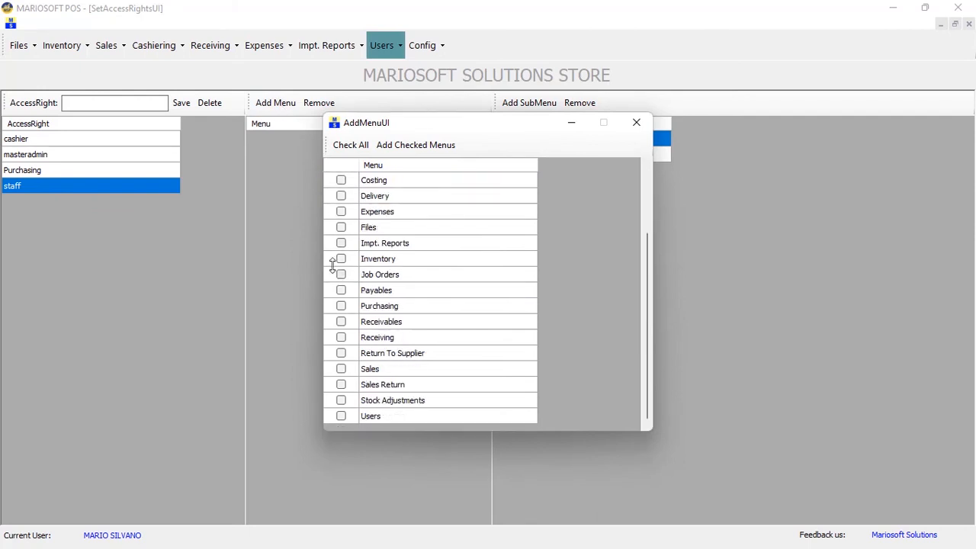
click(341, 227)
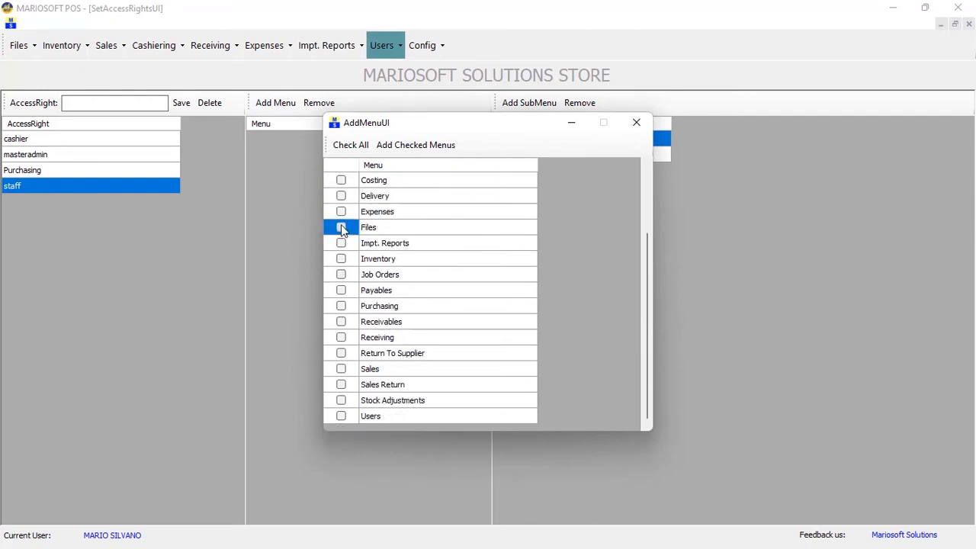
click(341, 369)
click(415, 145)
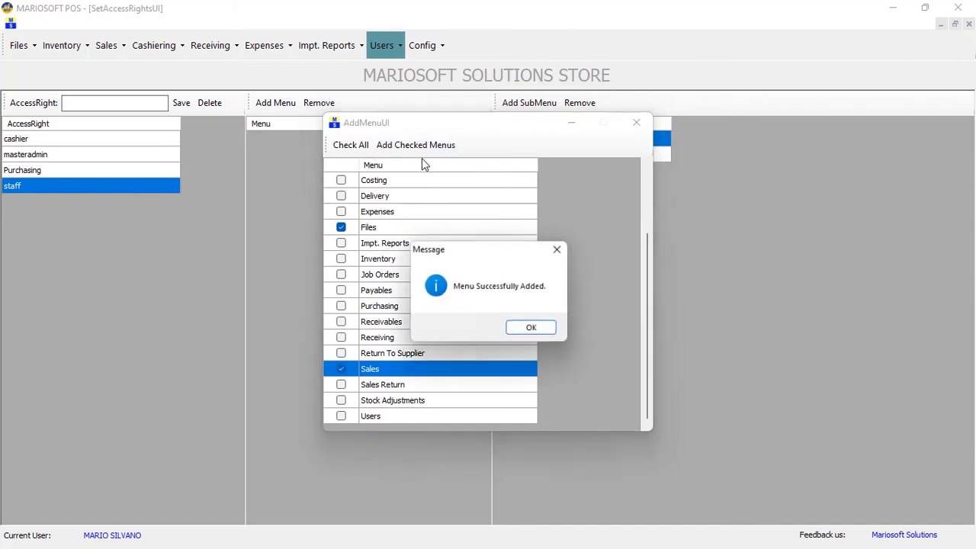
click(529, 329)
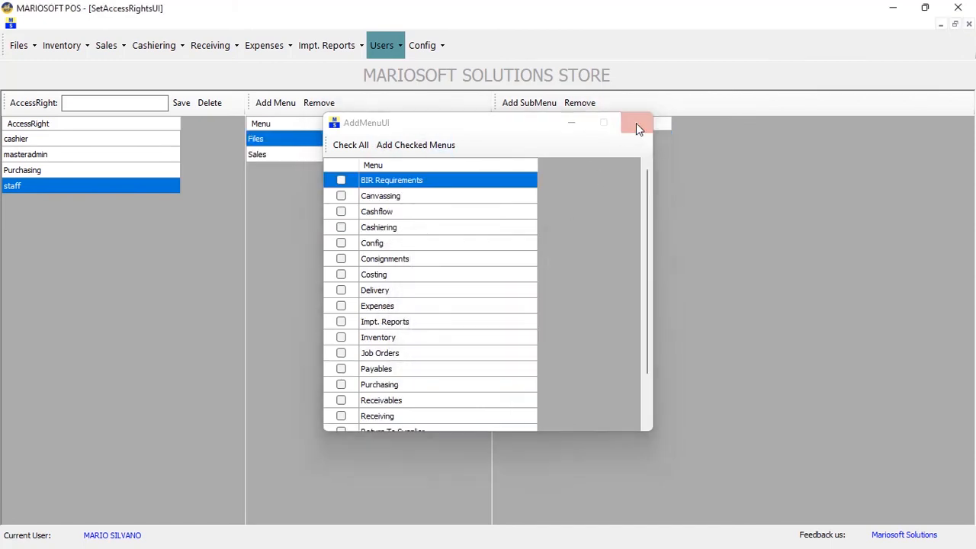
click(635, 123)
click(289, 155)
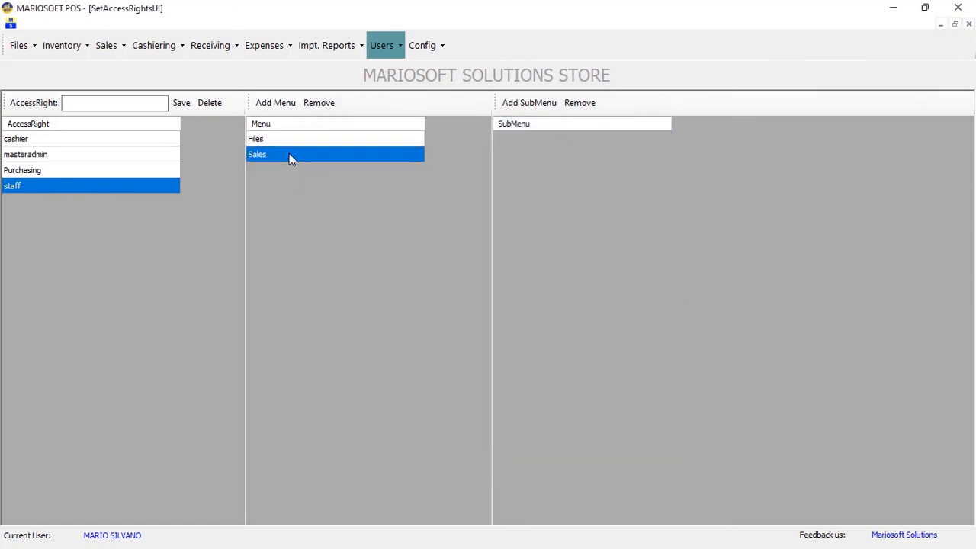
click(294, 140)
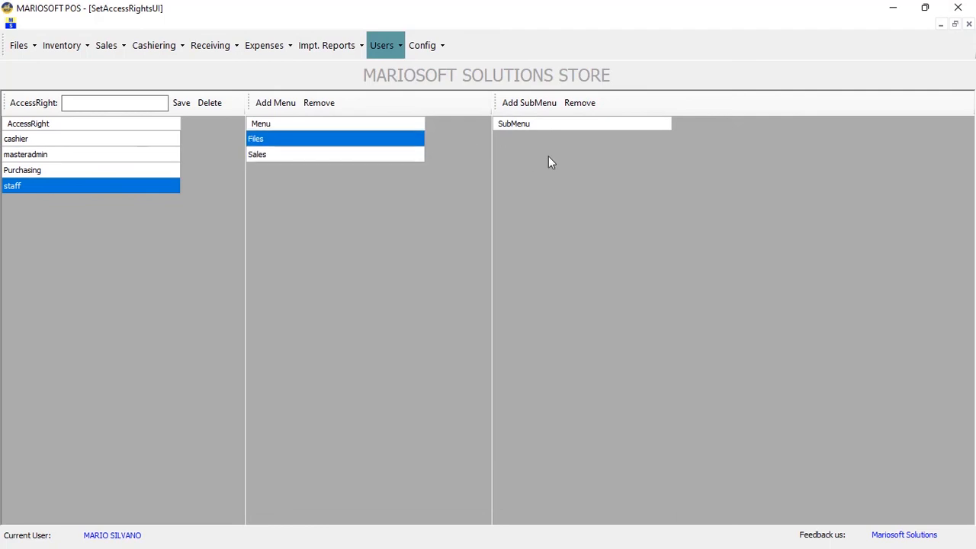
Add the Items submenu under Files to the staff access right
click(537, 105)
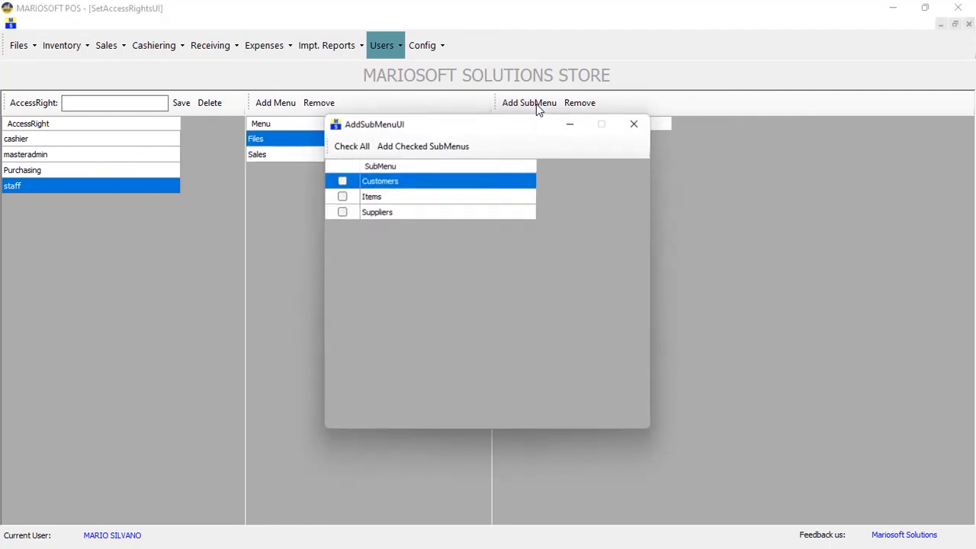
click(341, 196)
click(410, 147)
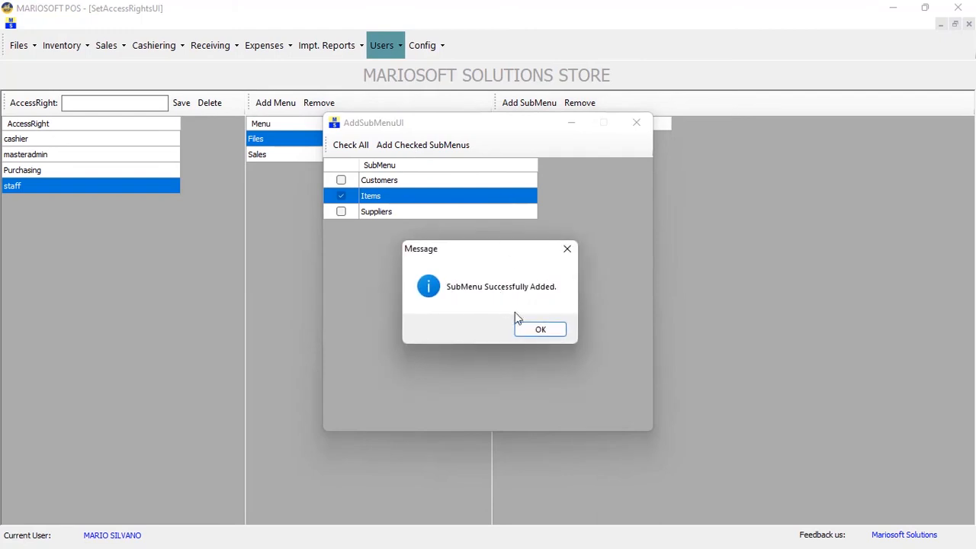
click(525, 324)
click(631, 126)
Add the Sales Transaction submenu under Sales to the staff access right
click(343, 156)
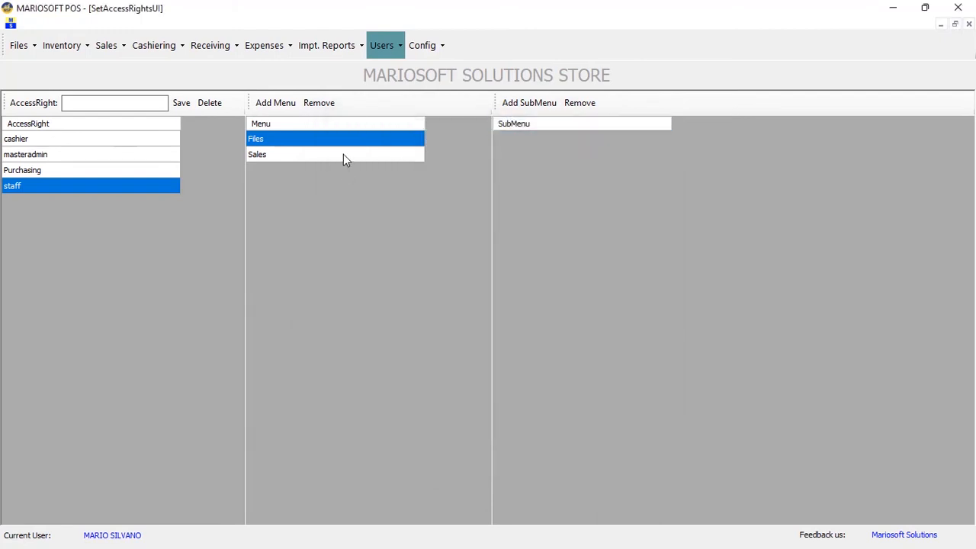
click(526, 102)
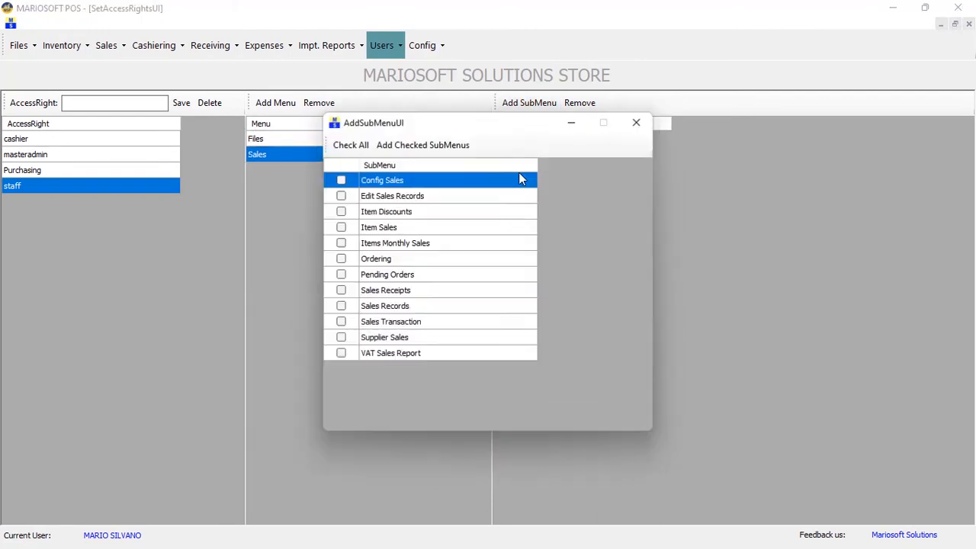
click(341, 321)
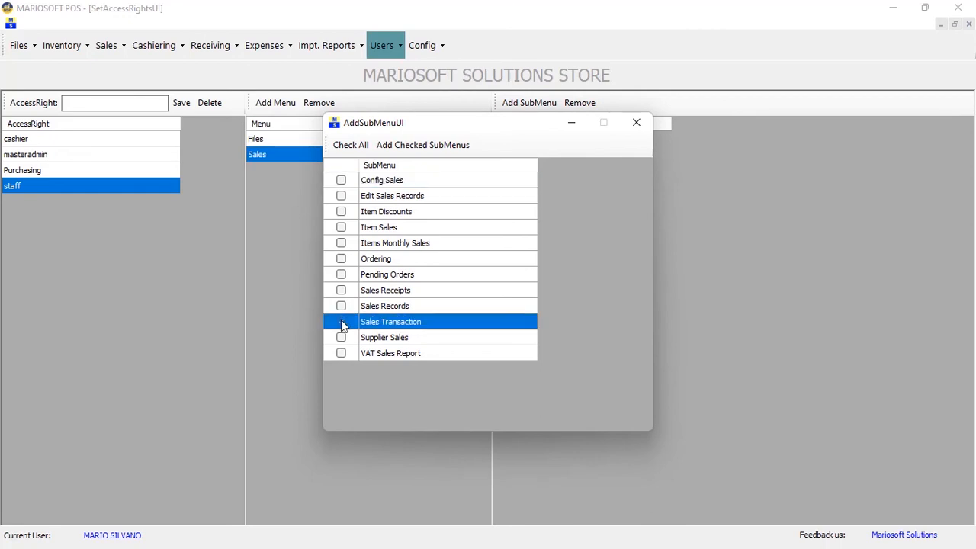
click(429, 145)
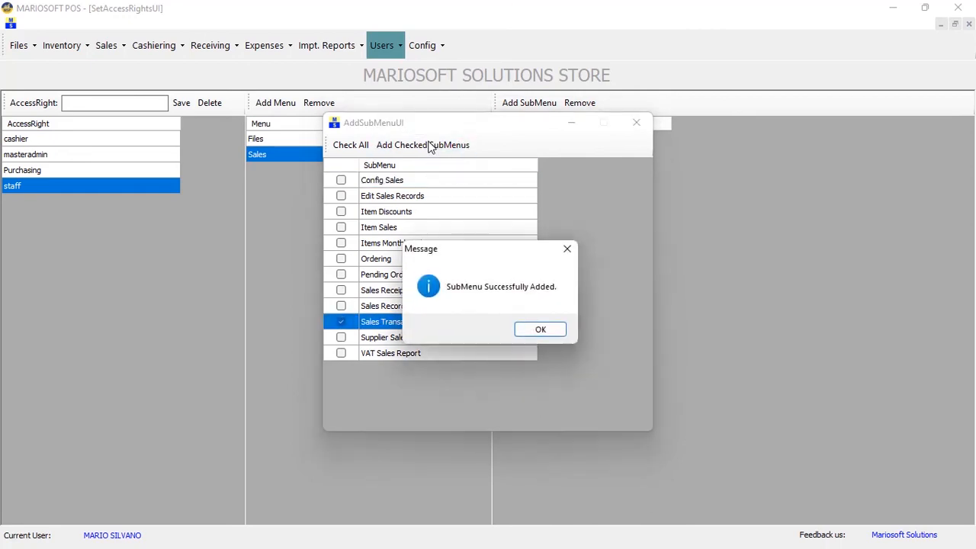
click(536, 329)
click(637, 123)
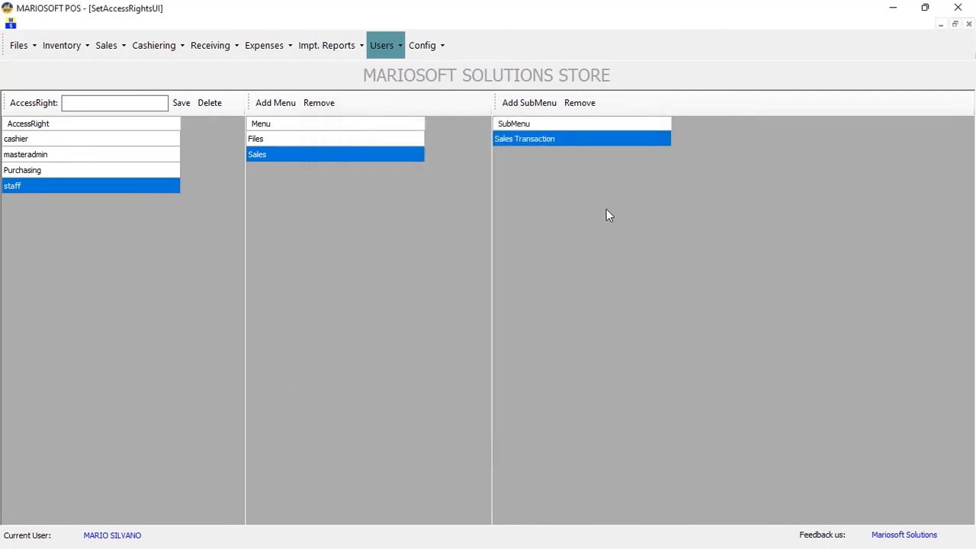